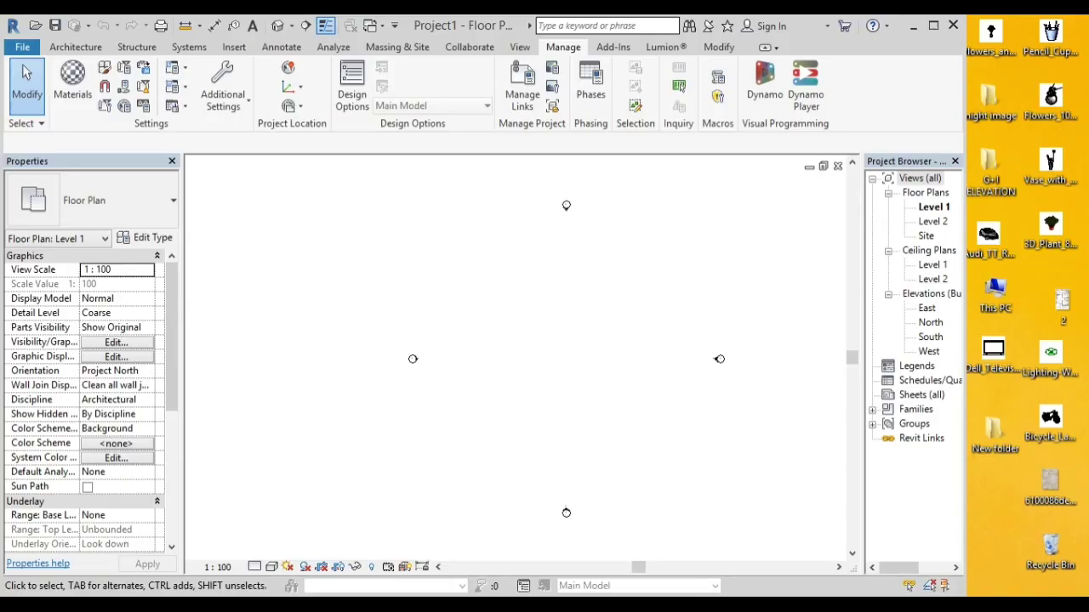
Step: In Project Units (UN), change the Length format to Feet and fractional inches
{"action": "key", "text": "u"}
{"action": "key", "text": "n"}
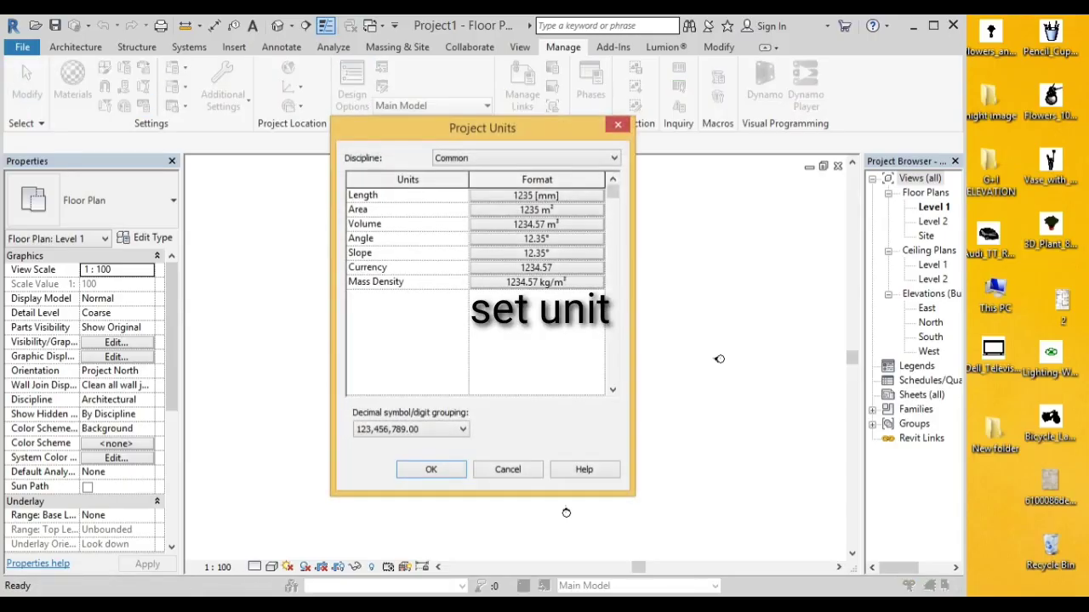
{"action": "left_click", "coordinate": [536, 195]}
{"action": "left_click", "coordinate": [530, 221]}
{"action": "left_click", "coordinate": [493, 248]}
{"action": "left_click", "coordinate": [491, 424]}
{"action": "key", "text": "Return"}
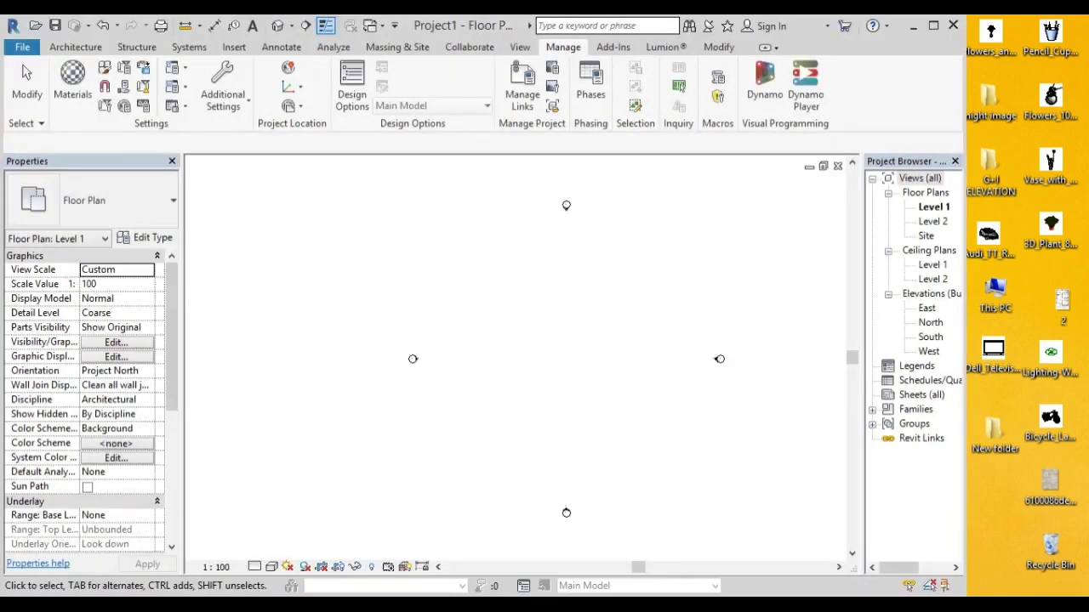
Step: Import the Desktop image 2.PNG and place it at the centre of the Level 1 plan
{"action": "scroll", "coordinate": [568, 305], "scroll_direction": "down", "scroll_amount": 3}
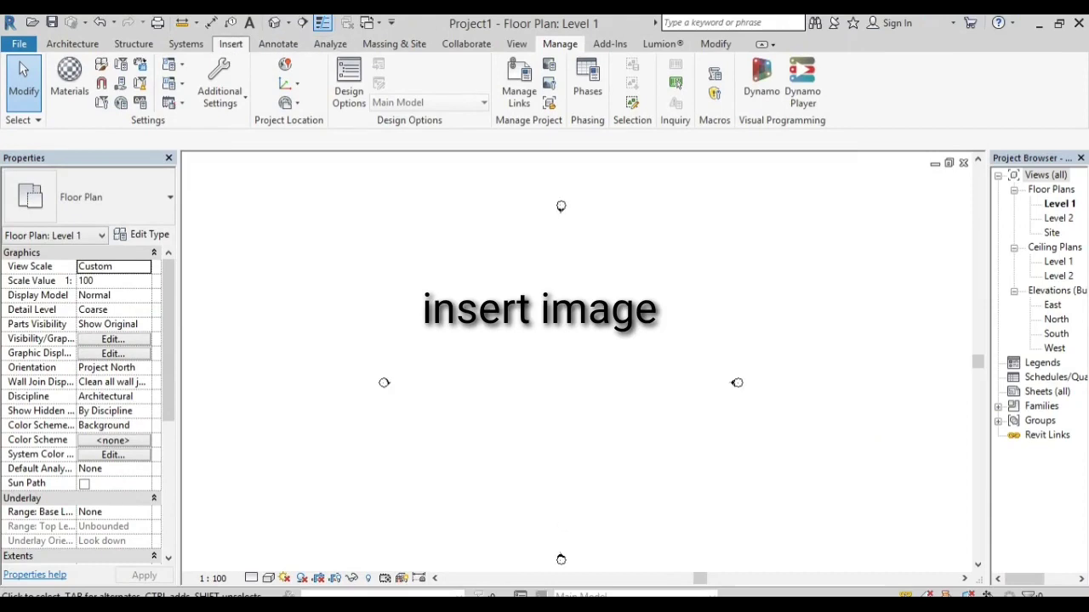
{"action": "left_click", "coordinate": [230, 44]}
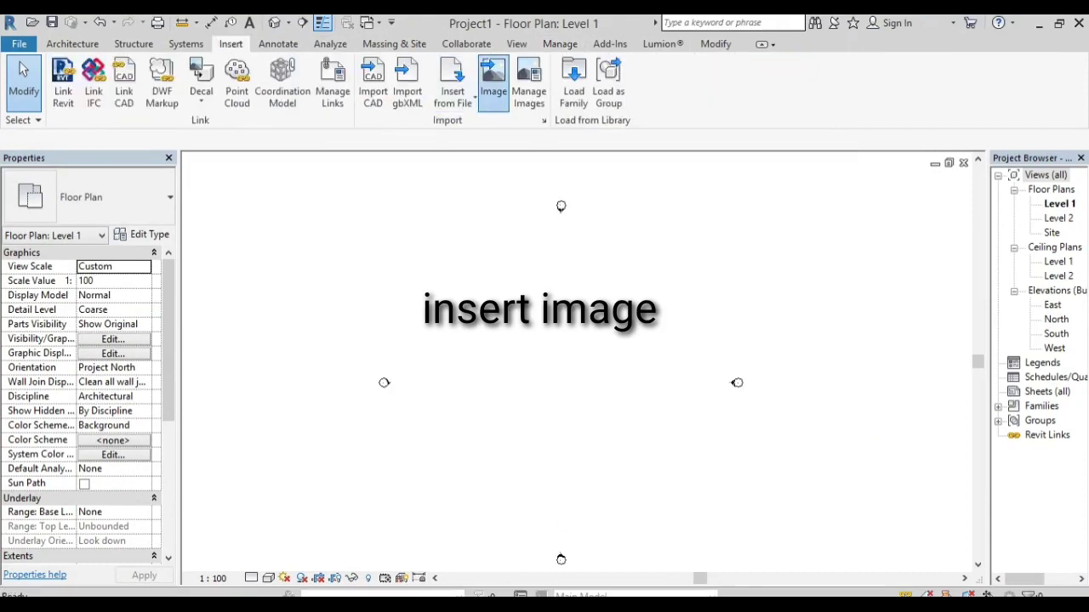
{"action": "left_click", "coordinate": [493, 81]}
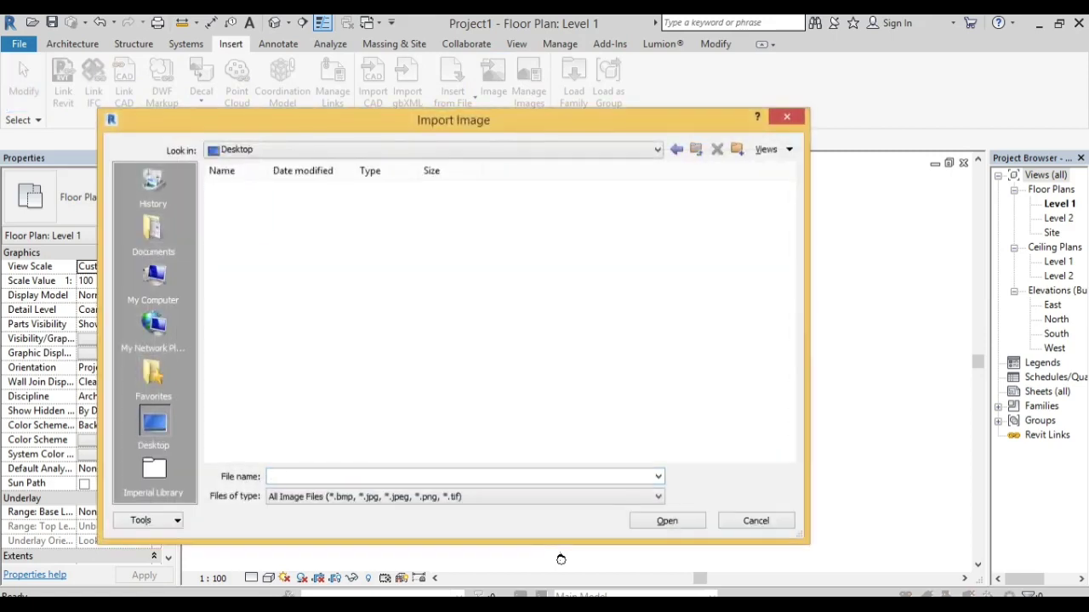
{"action": "left_click", "coordinate": [417, 209]}
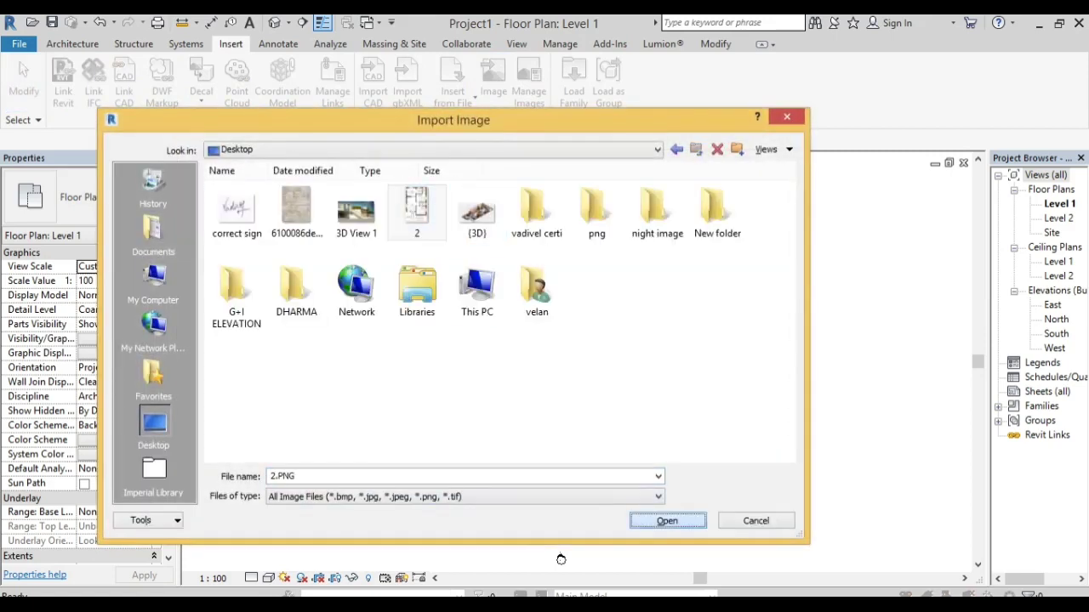
{"action": "key", "text": "Return"}
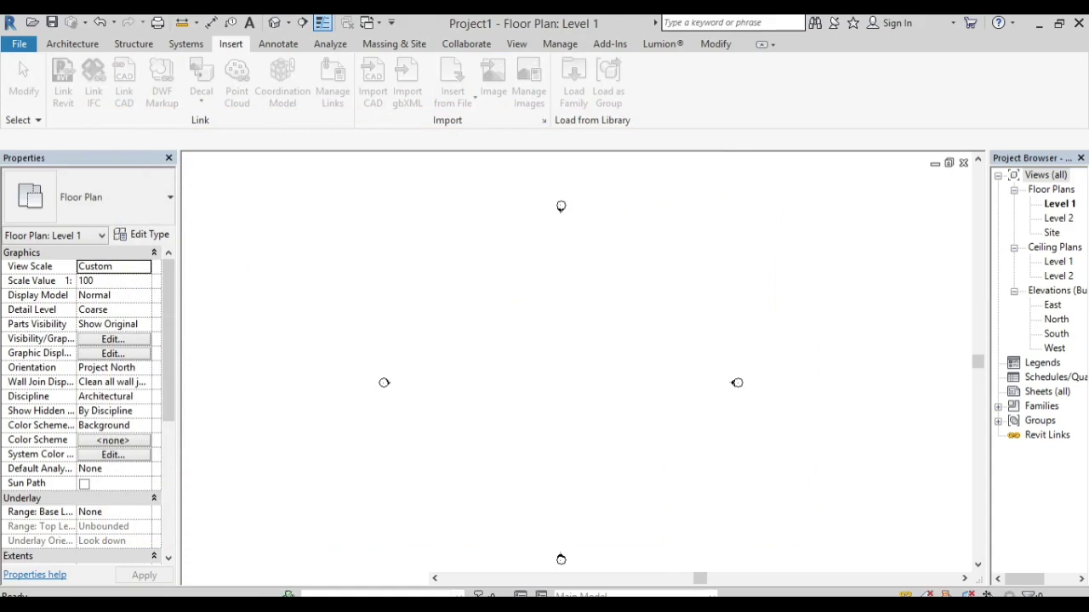
{"action": "left_click", "coordinate": [560, 383]}
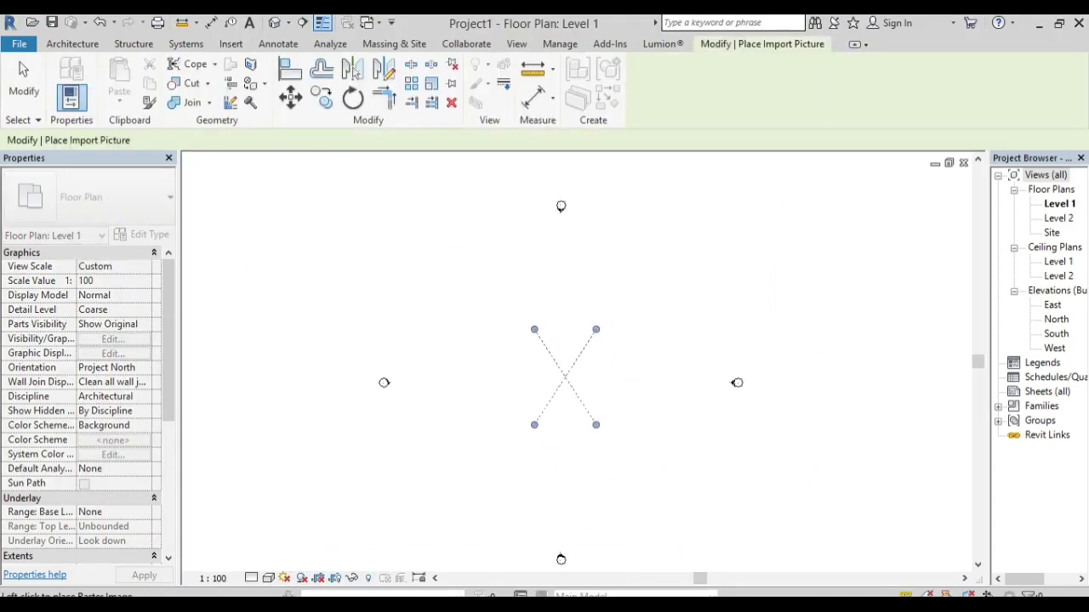
{"action": "key", "text": "Escape"}
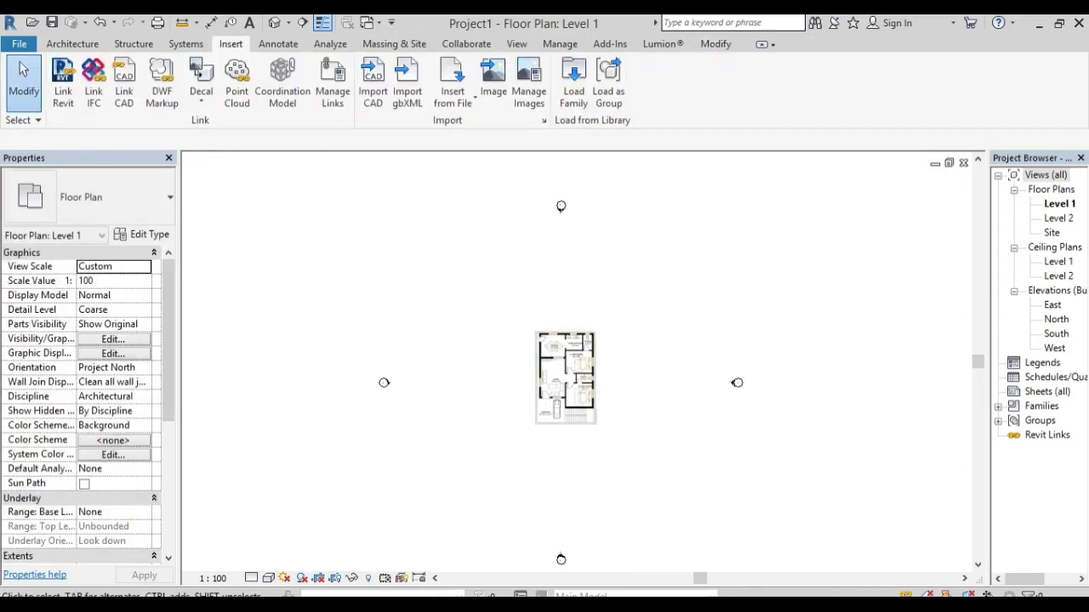
{"action": "scroll", "coordinate": [549, 272], "scroll_direction": "up", "scroll_amount": 3}
{"action": "scroll", "coordinate": [548, 272], "scroll_direction": "up", "scroll_amount": 3}
{"action": "left_click", "coordinate": [72, 43]}
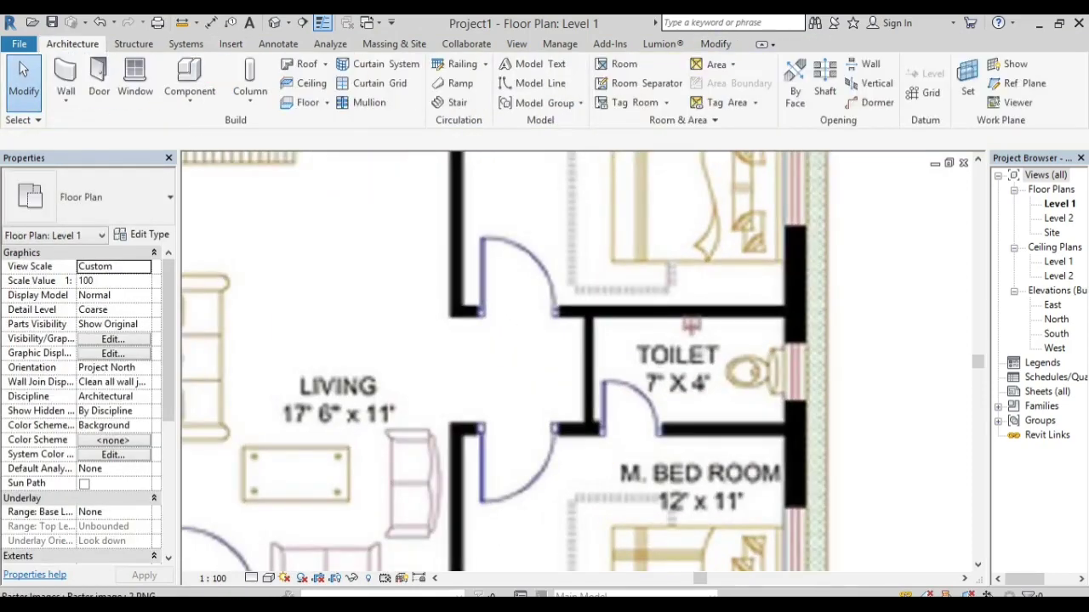
{"action": "left_click", "coordinate": [1018, 82]}
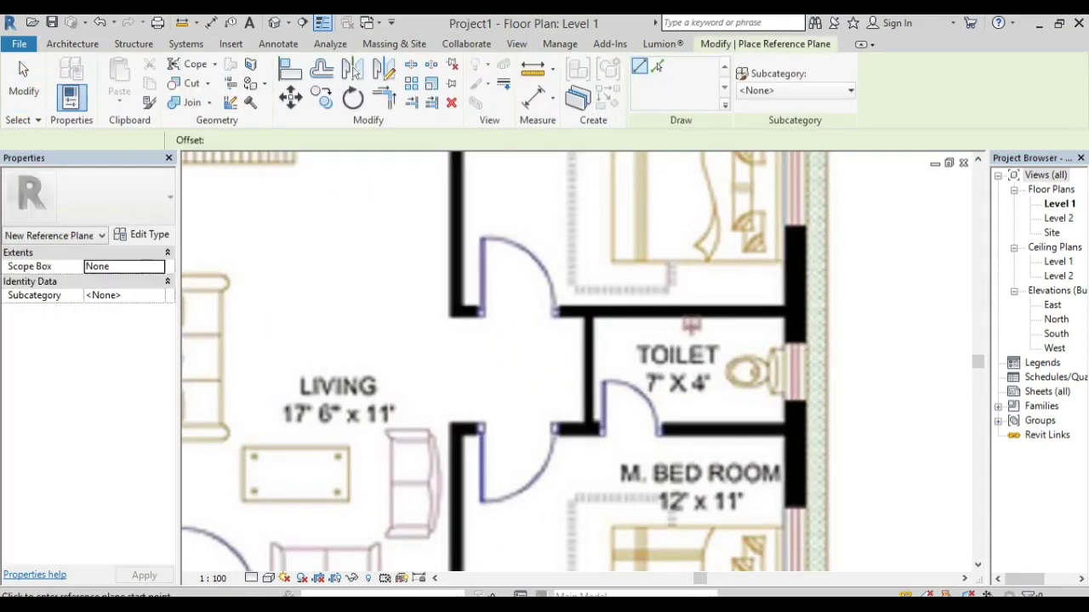
{"action": "scroll", "coordinate": [480, 310], "scroll_direction": "up", "scroll_amount": 3}
{"action": "left_click", "coordinate": [474, 291]}
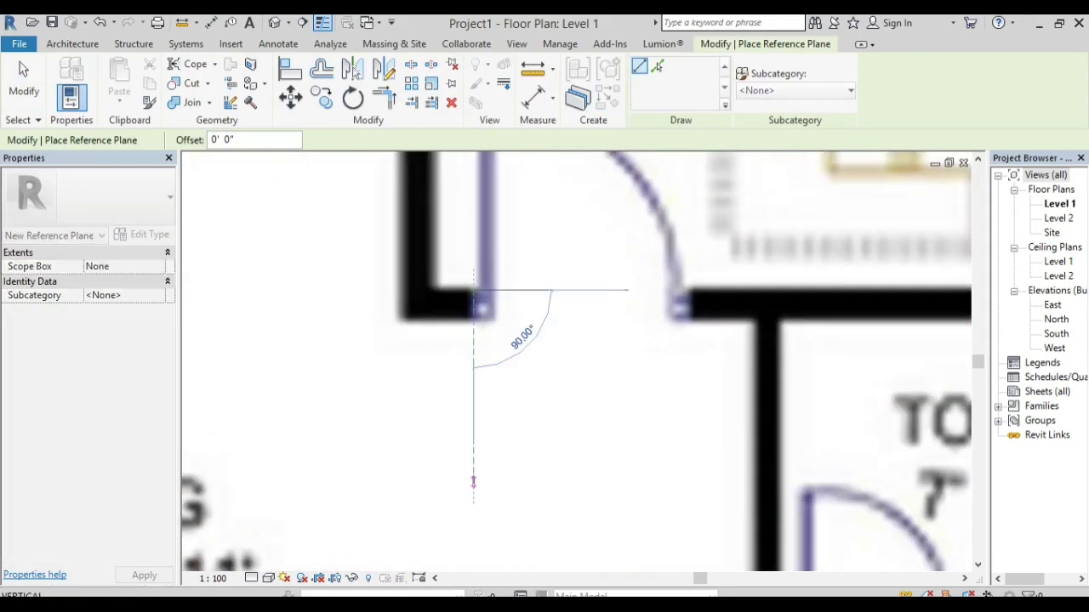
{"action": "left_click", "coordinate": [474, 483]}
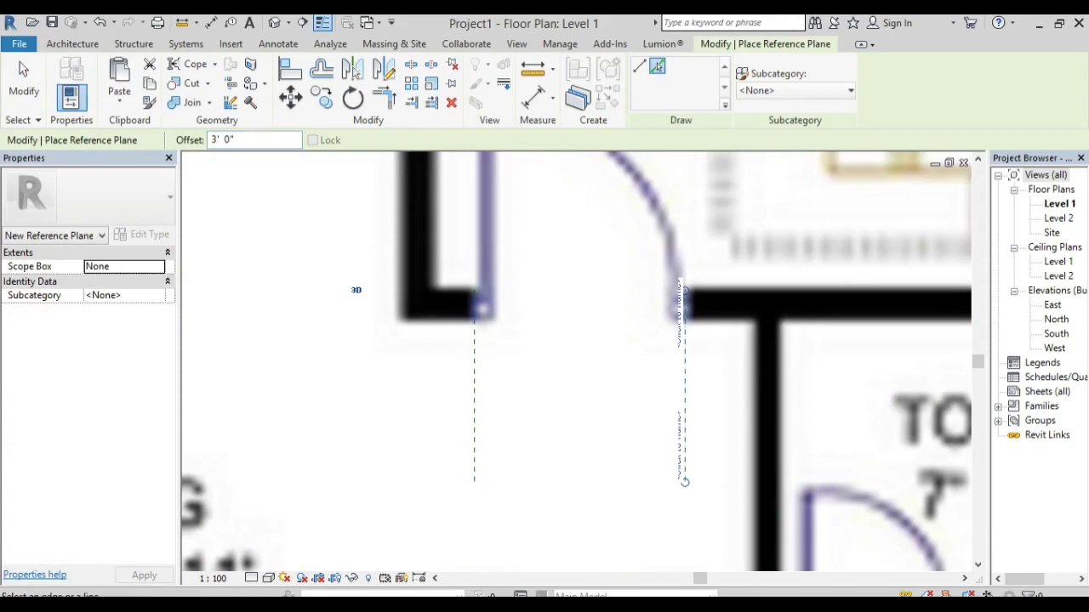
{"action": "key", "text": "Escape"}
{"action": "key", "text": "Escape"}
{"action": "left_click", "coordinate": [355, 289]}
{"action": "scroll", "coordinate": [579, 298], "scroll_direction": "down", "scroll_amount": 5}
{"action": "key", "text": "Escape"}
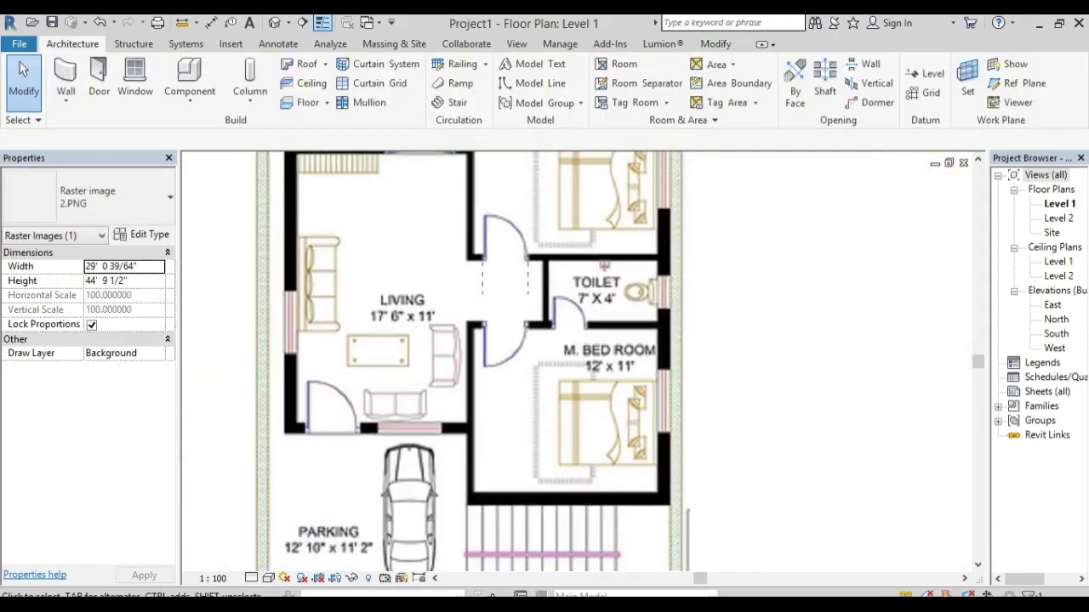
{"action": "scroll", "coordinate": [596, 255], "scroll_direction": "up", "scroll_amount": 5}
{"action": "left_click", "coordinate": [486, 366]}
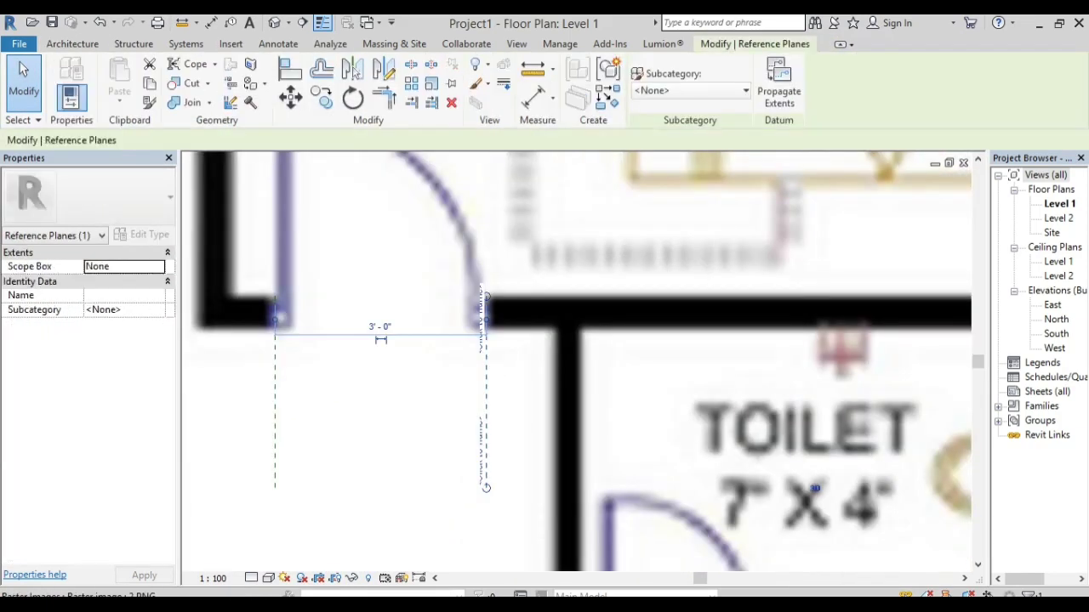
{"action": "key", "text": "Delete"}
{"action": "left_click", "coordinate": [275, 400]}
{"action": "key", "text": "Delete"}
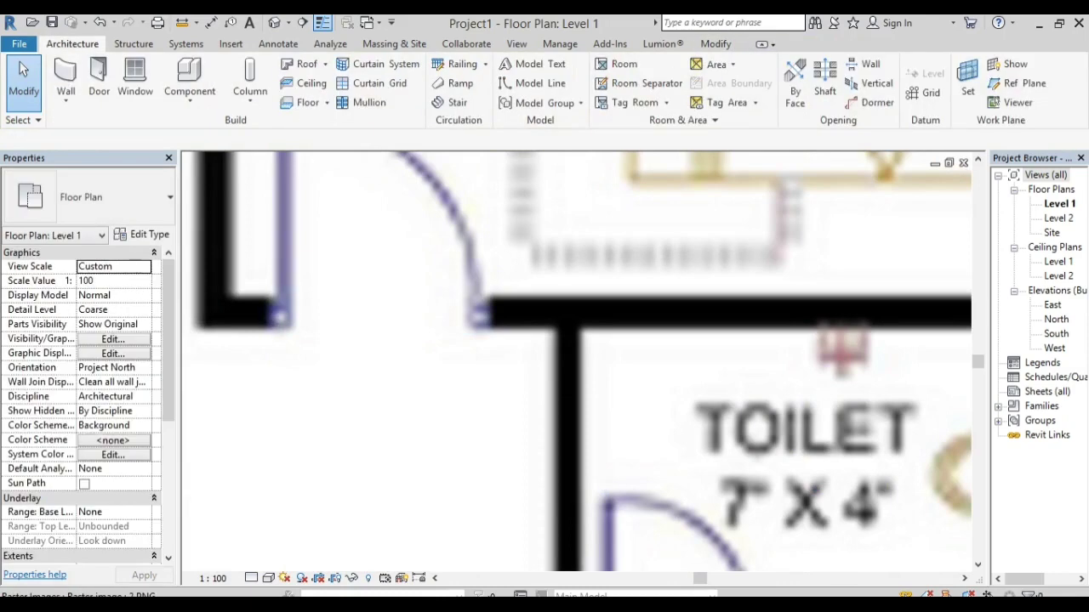
{"action": "left_click", "coordinate": [383, 400]}
{"action": "scroll", "coordinate": [579, 358], "scroll_direction": "down", "scroll_amount": 5}
{"action": "scroll", "coordinate": [544, 255], "scroll_direction": "up", "scroll_amount": 3}
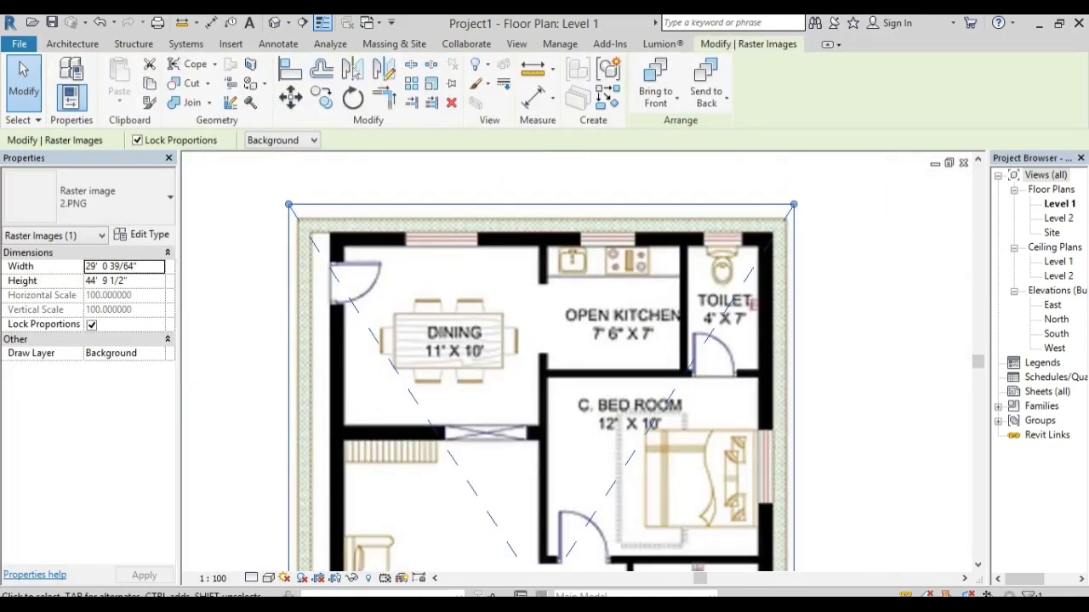
Step: Start the Wall tool in Rectangle mode with the top constraint set to Level 2
{"action": "left_click", "coordinate": [66, 76]}
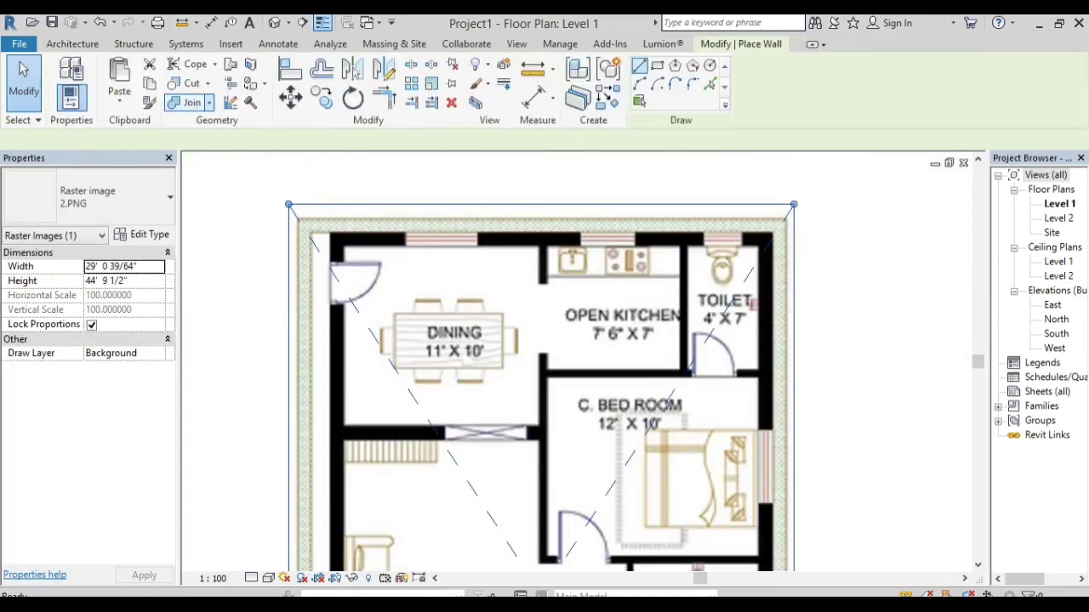
{"action": "left_click", "coordinate": [192, 140]}
{"action": "left_click", "coordinate": [185, 168]}
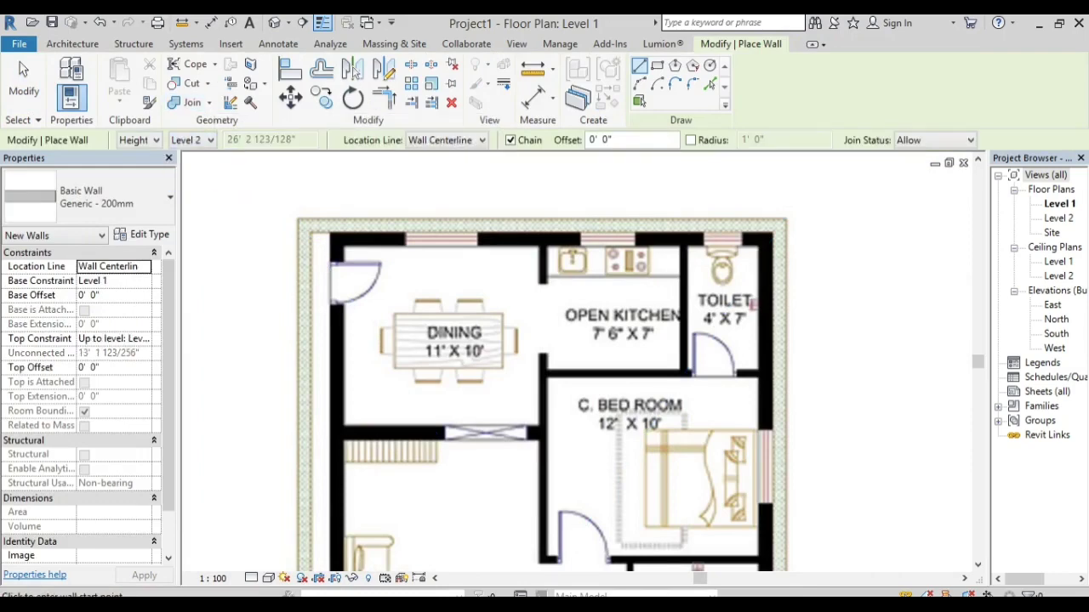
{"action": "left_click", "coordinate": [657, 66]}
Step: Place the large rectangular wall enclosure beside the house
{"action": "scroll", "coordinate": [354, 244], "scroll_direction": "up", "scroll_amount": 3}
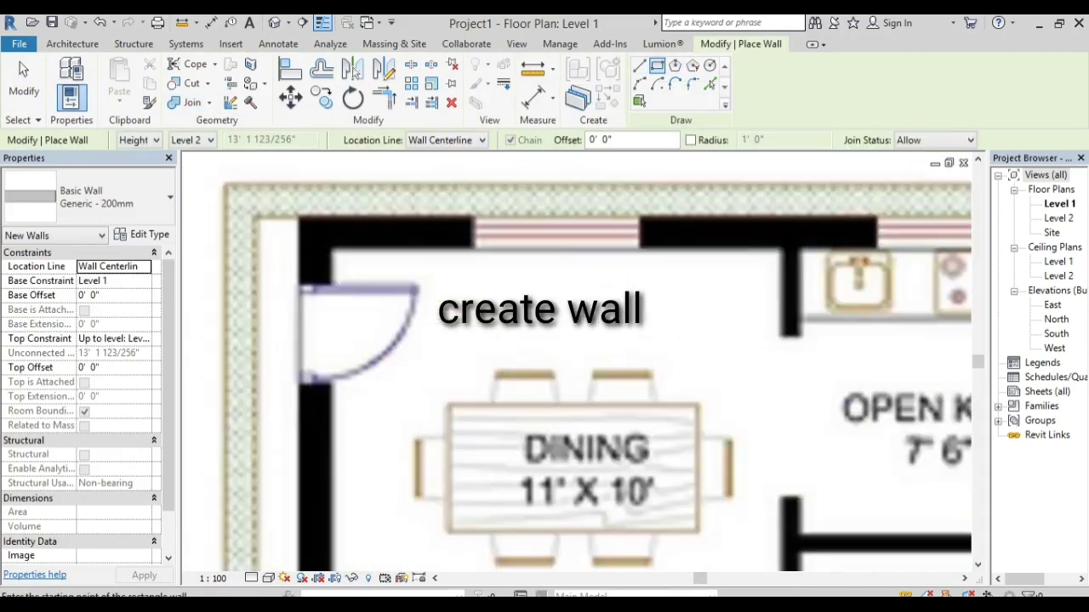
{"action": "scroll", "coordinate": [355, 244], "scroll_direction": "up", "scroll_amount": 2}
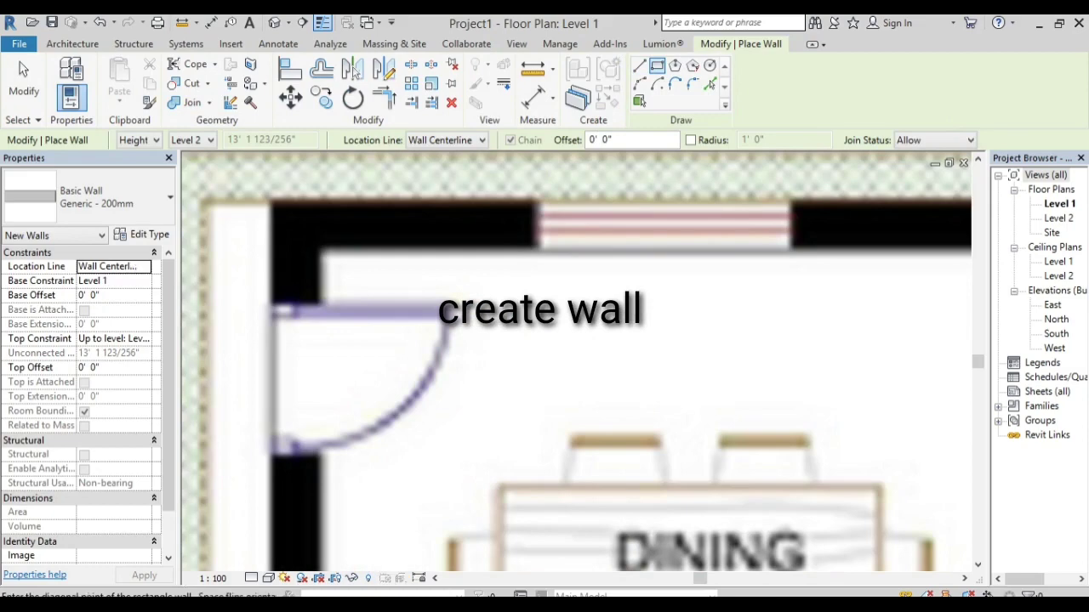
{"action": "scroll", "coordinate": [955, 392], "scroll_direction": "down", "scroll_amount": 3}
{"action": "scroll", "coordinate": [956, 392], "scroll_direction": "down", "scroll_amount": 2}
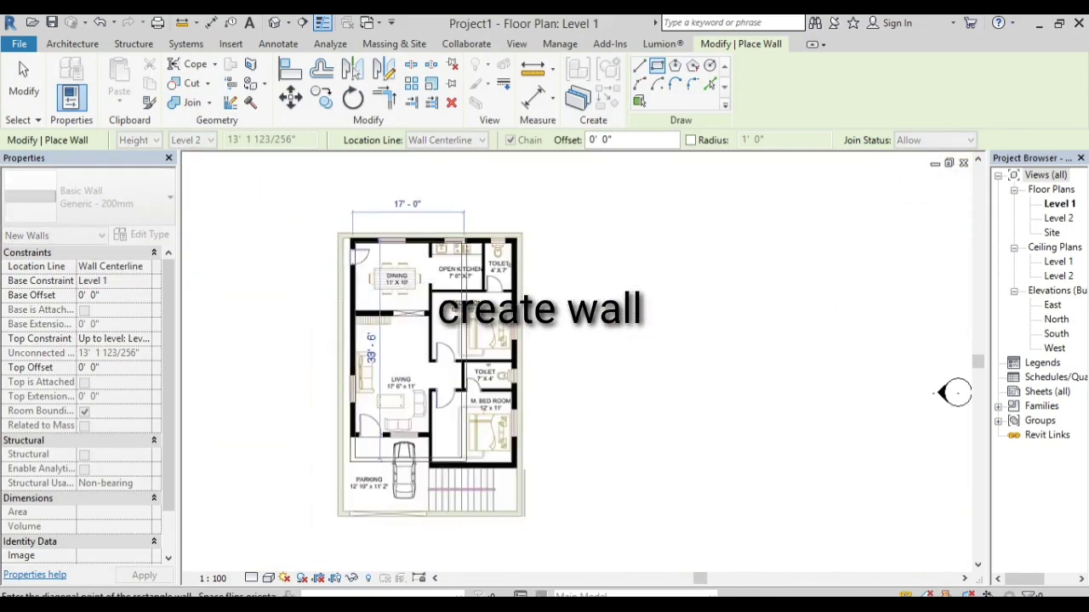
{"action": "scroll", "coordinate": [511, 465], "scroll_direction": "up", "scroll_amount": 3}
{"action": "scroll", "coordinate": [511, 465], "scroll_direction": "up", "scroll_amount": 2}
{"action": "scroll", "coordinate": [510, 466], "scroll_direction": "up", "scroll_amount": 2}
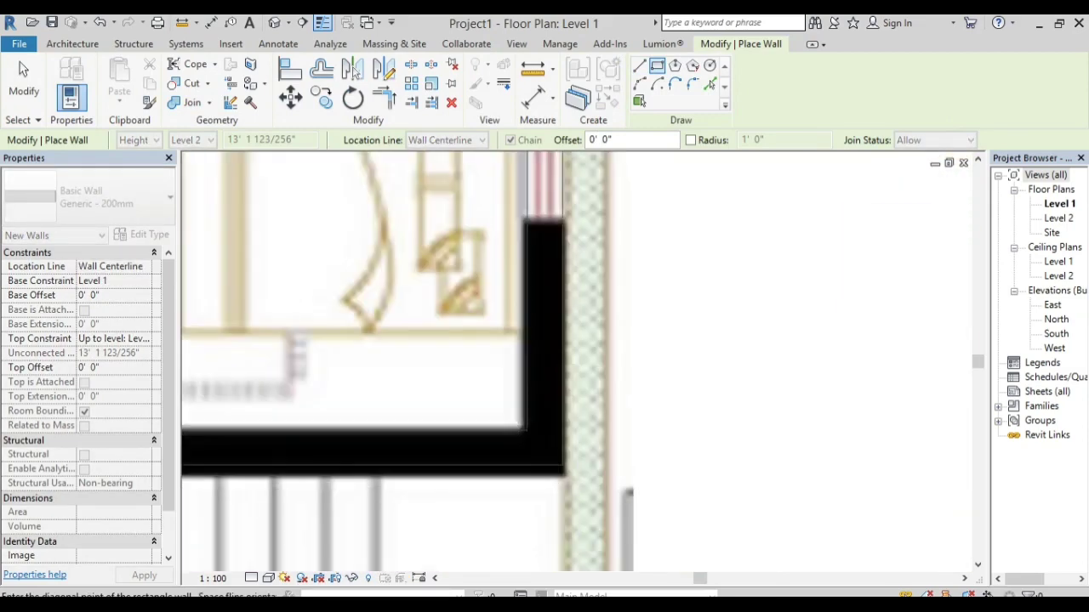
{"action": "scroll", "coordinate": [547, 449], "scroll_direction": "down", "scroll_amount": 2}
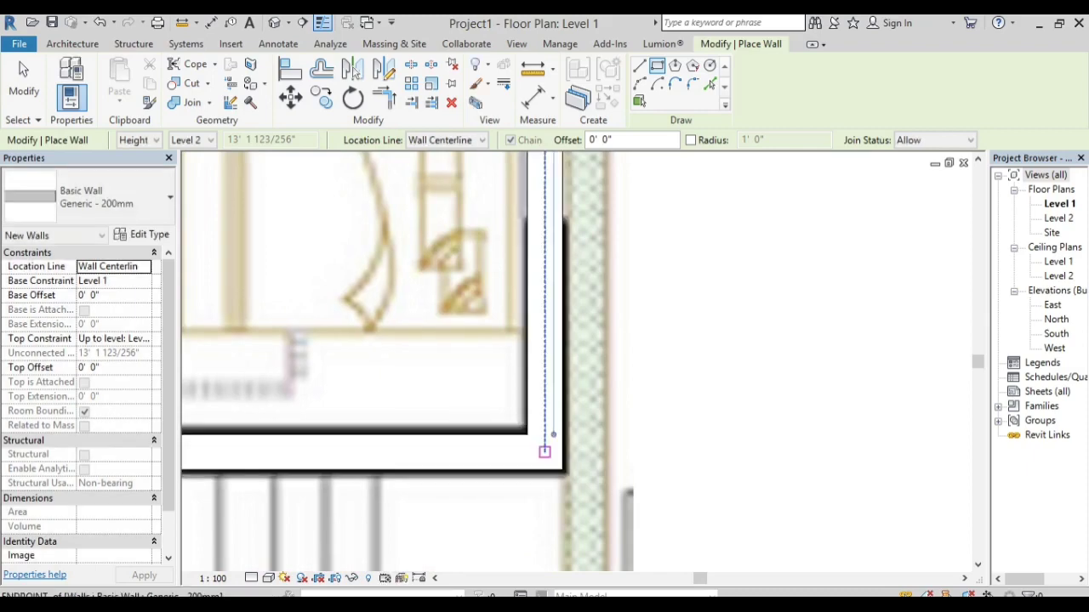
{"action": "scroll", "coordinate": [548, 449], "scroll_direction": "down", "scroll_amount": 2}
{"action": "scroll", "coordinate": [548, 449], "scroll_direction": "down", "scroll_amount": 2}
{"action": "scroll", "coordinate": [551, 365], "scroll_direction": "up", "scroll_amount": 2}
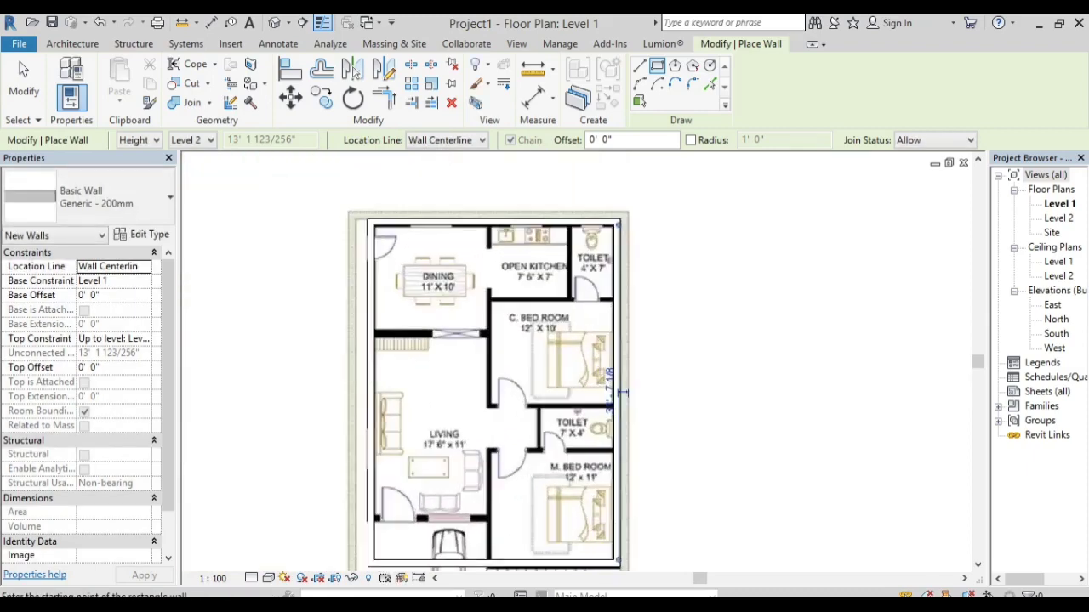
{"action": "scroll", "coordinate": [622, 393], "scroll_direction": "up", "scroll_amount": 1}
{"action": "scroll", "coordinate": [663, 410], "scroll_direction": "up", "scroll_amount": 1}
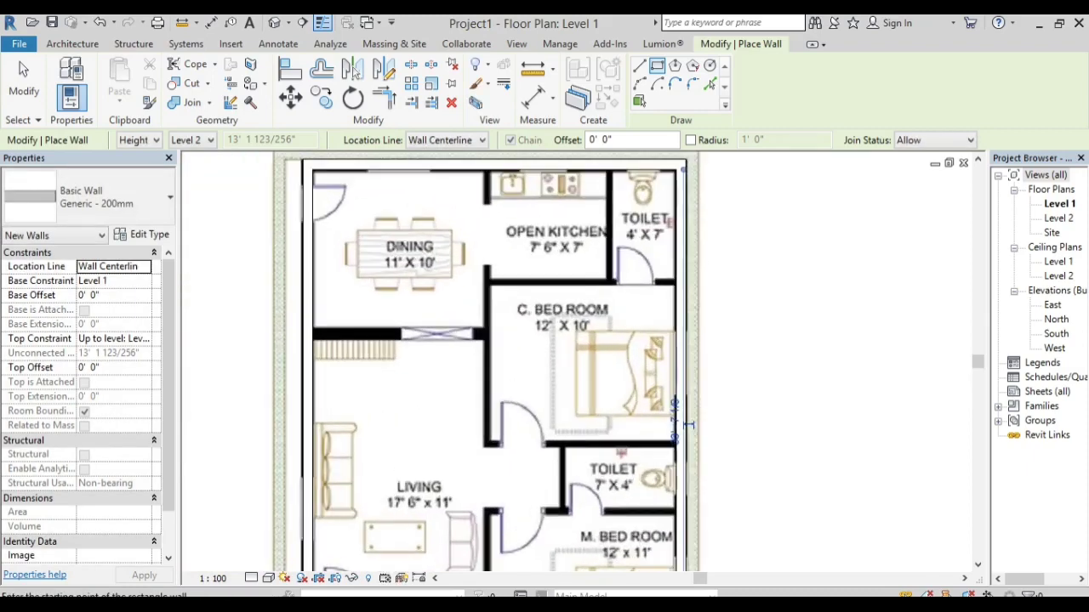
{"action": "scroll", "coordinate": [599, 391], "scroll_direction": "down", "scroll_amount": 2}
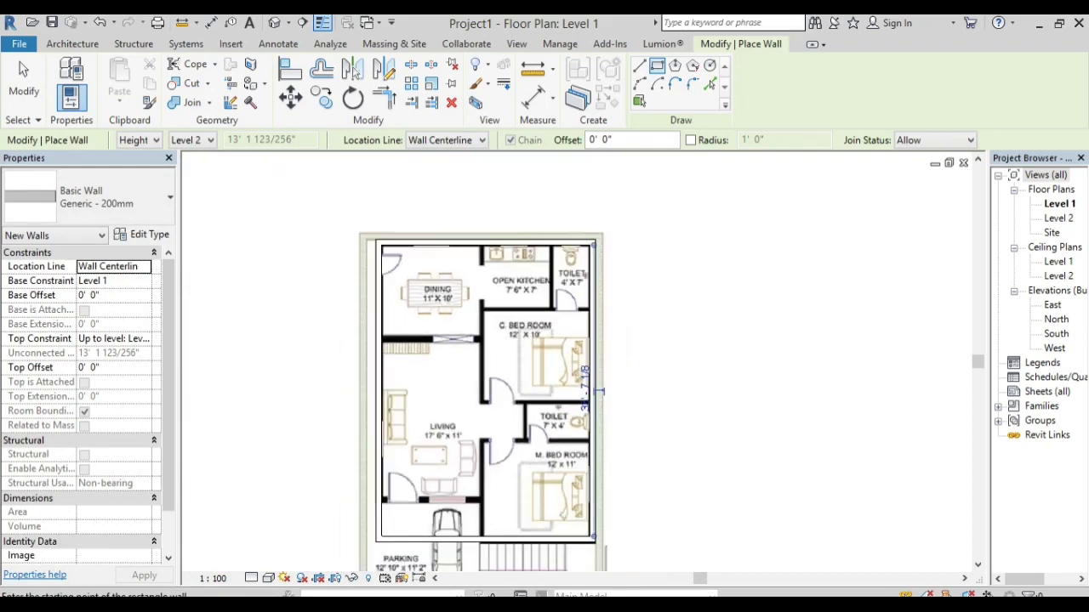
{"action": "scroll", "coordinate": [511, 477], "scroll_direction": "up", "scroll_amount": 1}
{"action": "scroll", "coordinate": [476, 502], "scroll_direction": "up", "scroll_amount": 2}
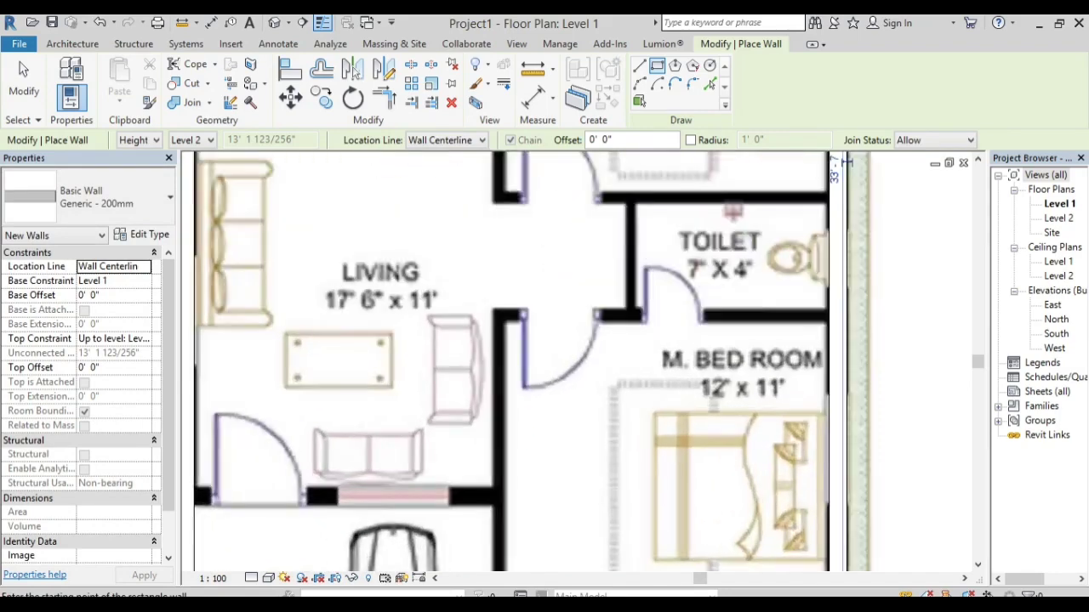
{"action": "scroll", "coordinate": [473, 502], "scroll_direction": "up", "scroll_amount": 1}
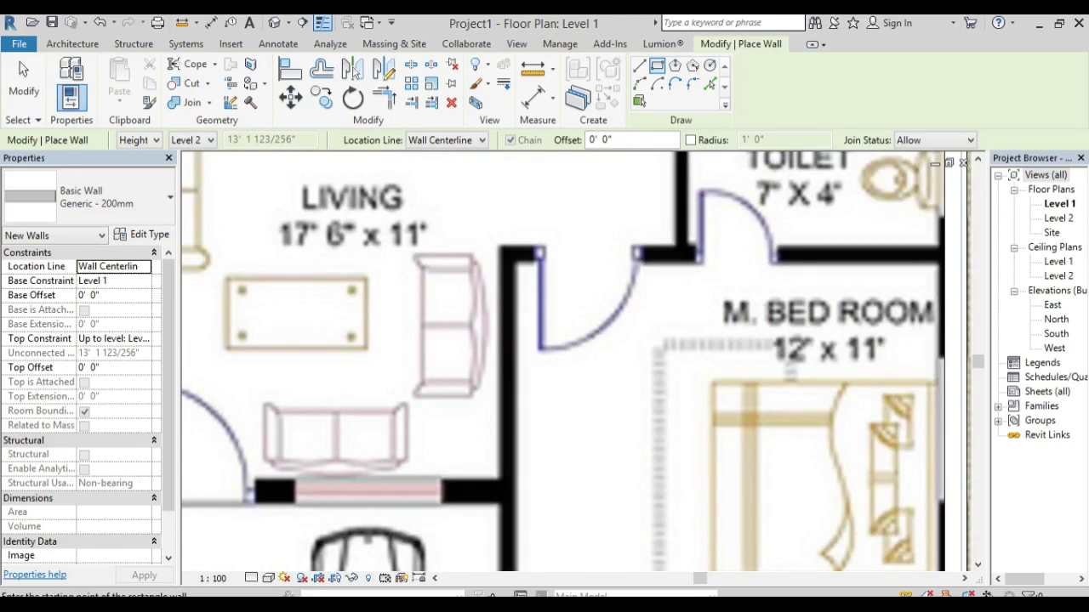
{"action": "scroll", "coordinate": [485, 392], "scroll_direction": "down", "scroll_amount": 2}
{"action": "scroll", "coordinate": [482, 391], "scroll_direction": "down", "scroll_amount": 2}
{"action": "scroll", "coordinate": [482, 390], "scroll_direction": "down", "scroll_amount": 1}
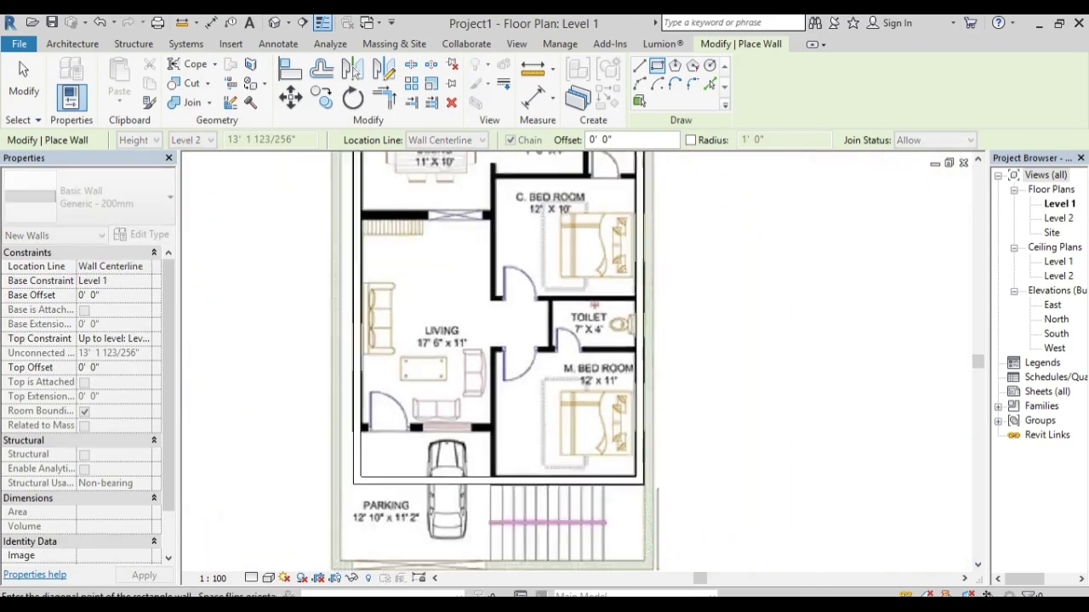
{"action": "scroll", "coordinate": [482, 390], "scroll_direction": "down", "scroll_amount": 3}
{"action": "left_click", "coordinate": [421, 411]}
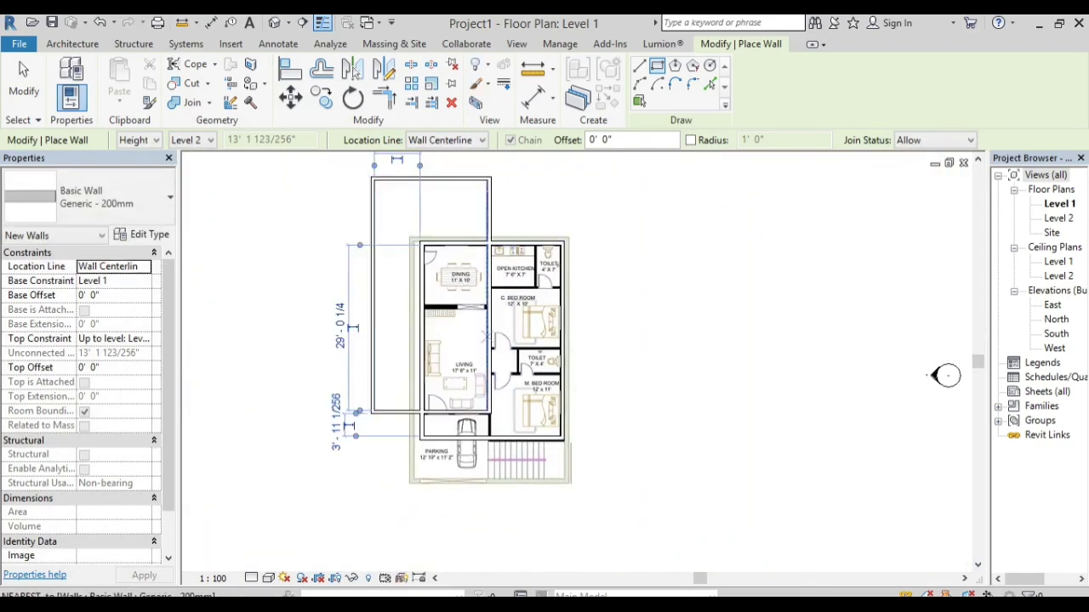
Step: Draw a rectangle of walls around the 7' x 4' toilet and exit the wall command
{"action": "scroll", "coordinate": [566, 349], "scroll_direction": "up", "scroll_amount": 2}
{"action": "scroll", "coordinate": [493, 357], "scroll_direction": "up", "scroll_amount": 3}
{"action": "scroll", "coordinate": [494, 357], "scroll_direction": "down", "scroll_amount": 2}
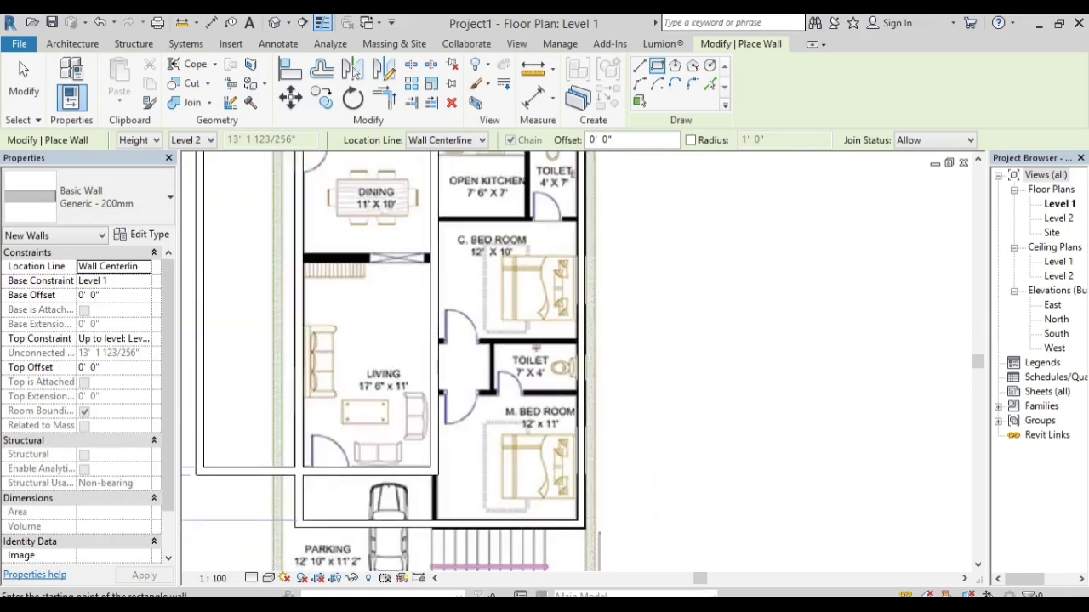
{"action": "scroll", "coordinate": [493, 357], "scroll_direction": "down", "scroll_amount": 1}
{"action": "scroll", "coordinate": [494, 358], "scroll_direction": "up", "scroll_amount": 3}
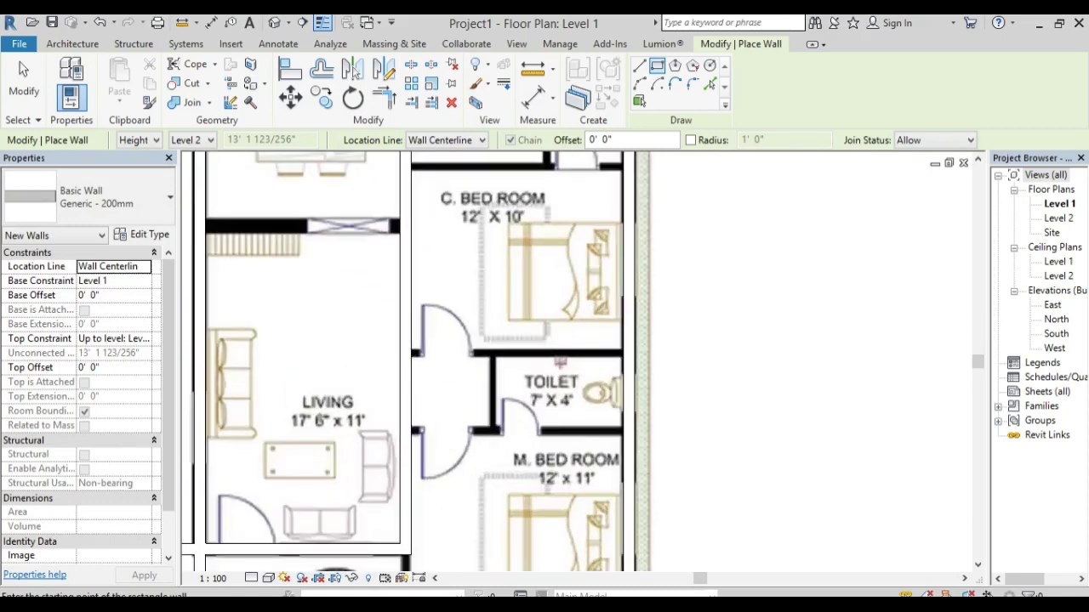
{"action": "left_click", "coordinate": [563, 358]}
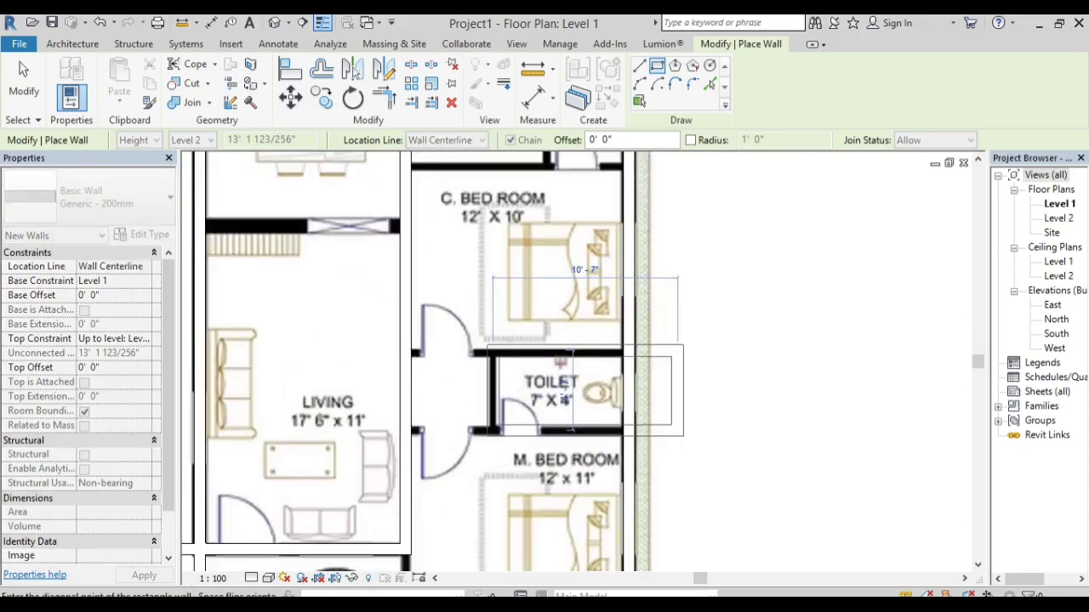
{"action": "left_click", "coordinate": [683, 436]}
{"action": "left_click", "coordinate": [24, 81]}
{"action": "scroll", "coordinate": [476, 357], "scroll_direction": "down", "scroll_amount": 2}
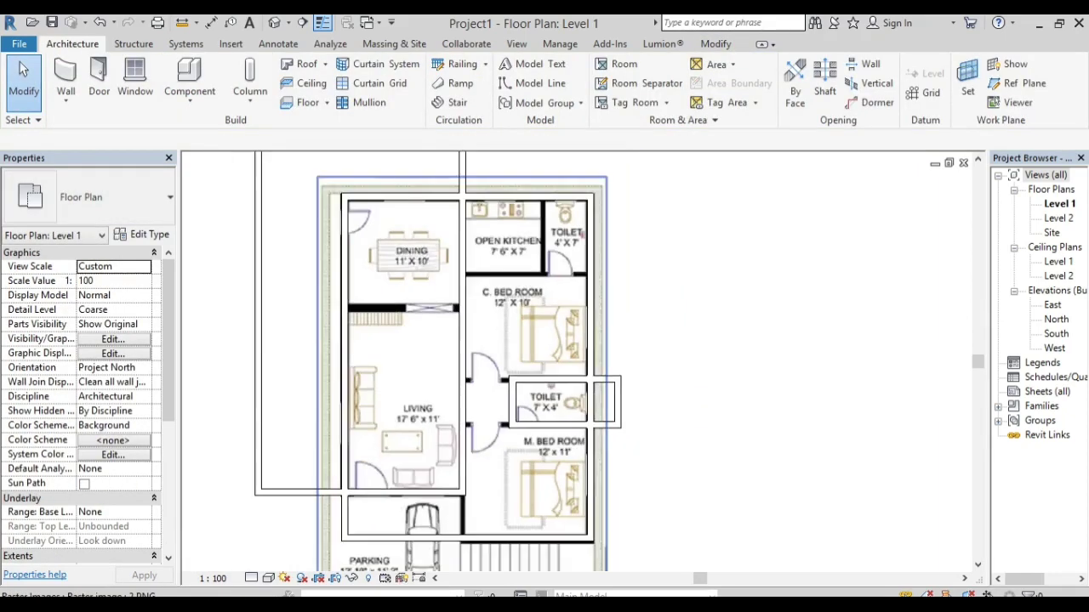
{"action": "middle_click_drag", "start_coordinate": [476, 357], "coordinate": [540, 423]}
Step: Draw a straight wall along the Dining–Living partition
{"action": "left_click", "coordinate": [65, 81]}
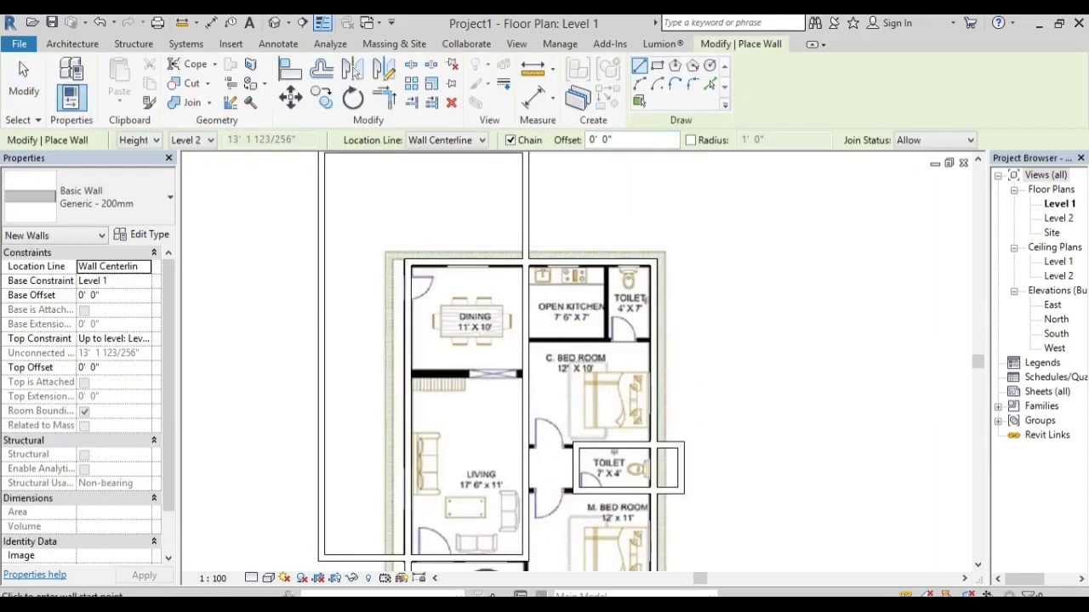
{"action": "scroll", "coordinate": [415, 384], "scroll_direction": "up", "scroll_amount": 3}
{"action": "left_click", "coordinate": [402, 364]}
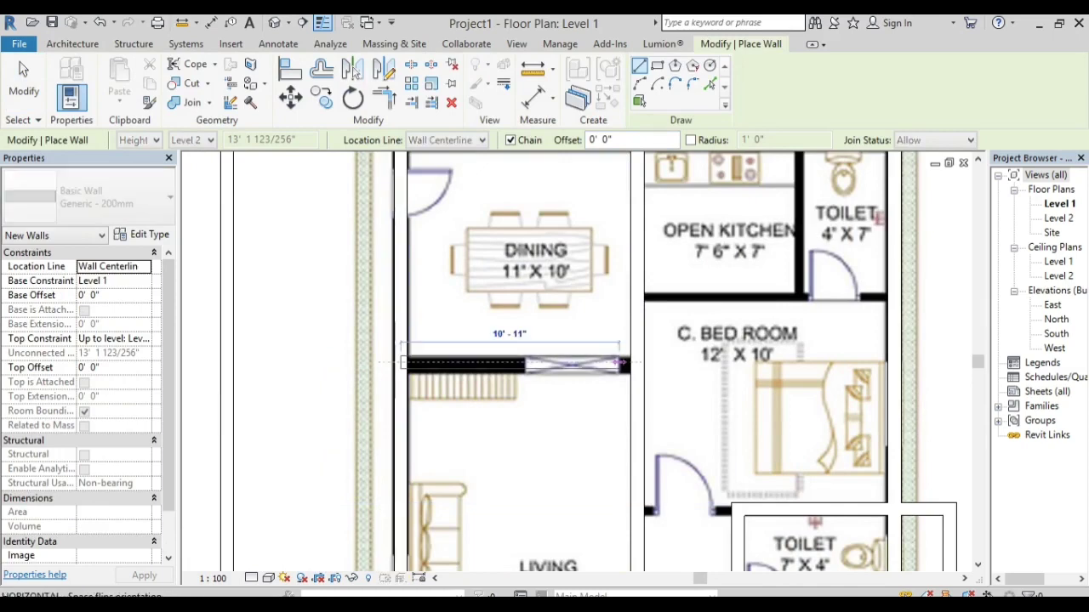
{"action": "left_click", "coordinate": [633, 363]}
{"action": "key", "text": "Escape"}
{"action": "scroll", "coordinate": [634, 363], "scroll_direction": "down", "scroll_amount": 3}
{"action": "scroll", "coordinate": [544, 340], "scroll_direction": "down", "scroll_amount": 2}
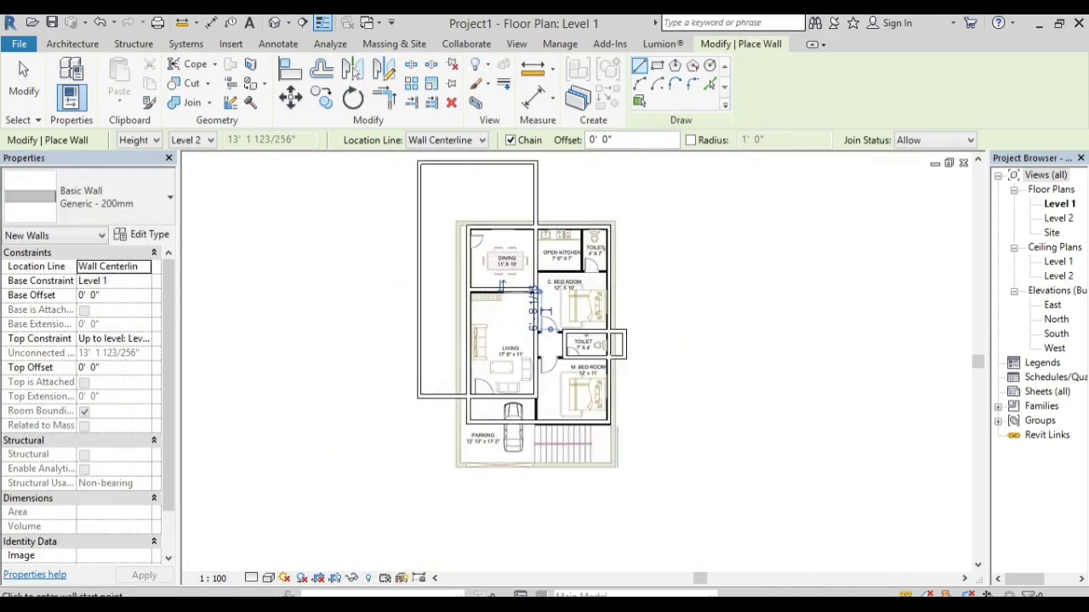
{"action": "scroll", "coordinate": [510, 298], "scroll_direction": "up", "scroll_amount": 3}
{"action": "scroll", "coordinate": [488, 248], "scroll_direction": "down", "scroll_amount": 2}
{"action": "scroll", "coordinate": [488, 248], "scroll_direction": "up", "scroll_amount": 3}
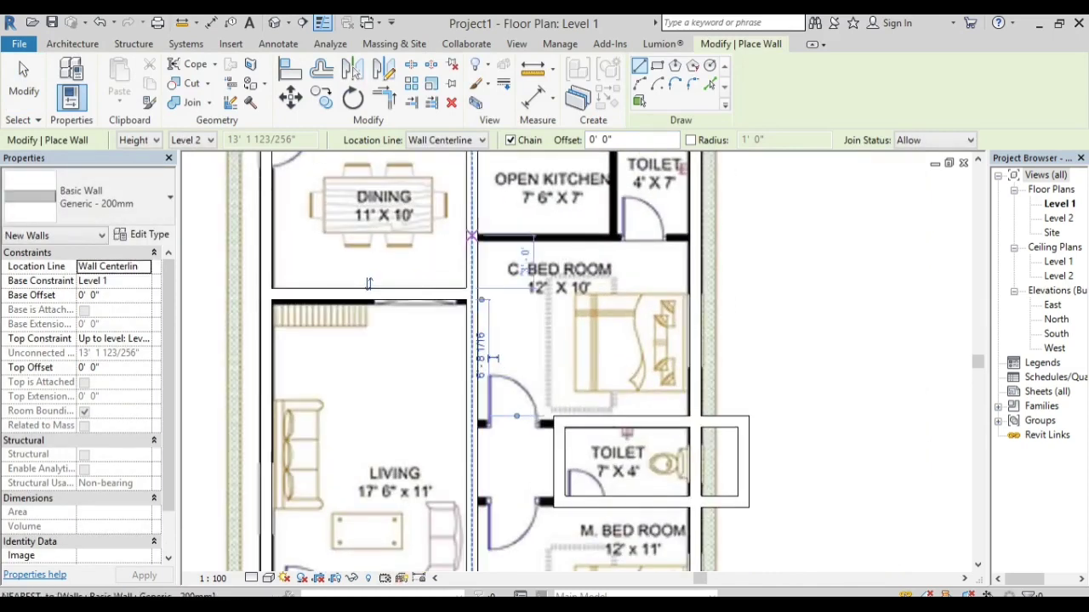
Step: Draw a wall down the partition between the Open Kitchen and the small toilet
{"action": "left_click", "coordinate": [476, 236]}
{"action": "key", "text": "Escape"}
{"action": "scroll", "coordinate": [691, 236], "scroll_direction": "down", "scroll_amount": 2}
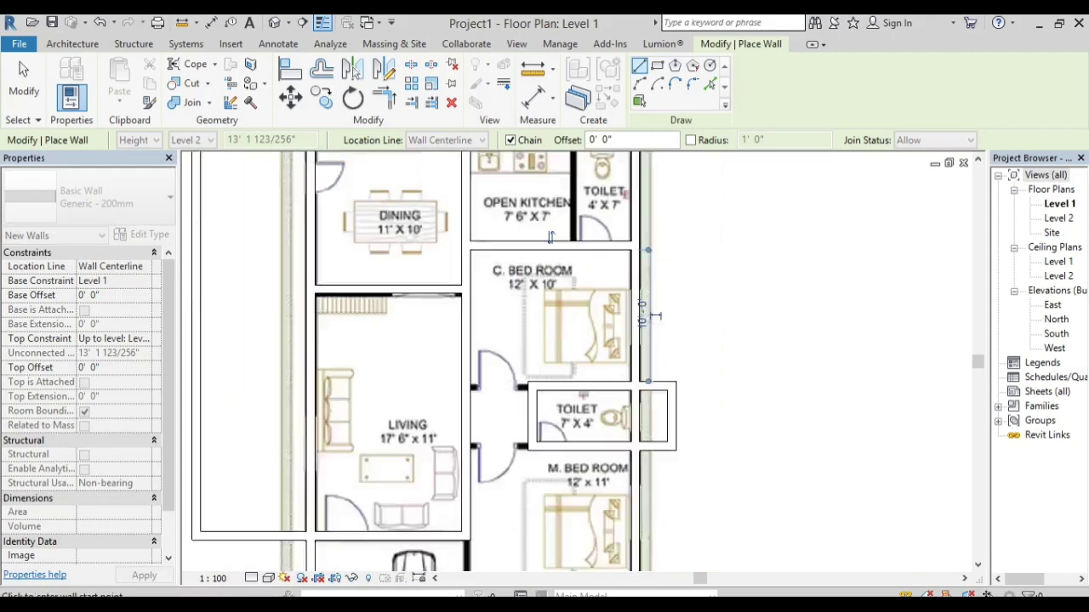
{"action": "scroll", "coordinate": [469, 455], "scroll_direction": "up", "scroll_amount": 4}
{"action": "left_click", "coordinate": [536, 171]}
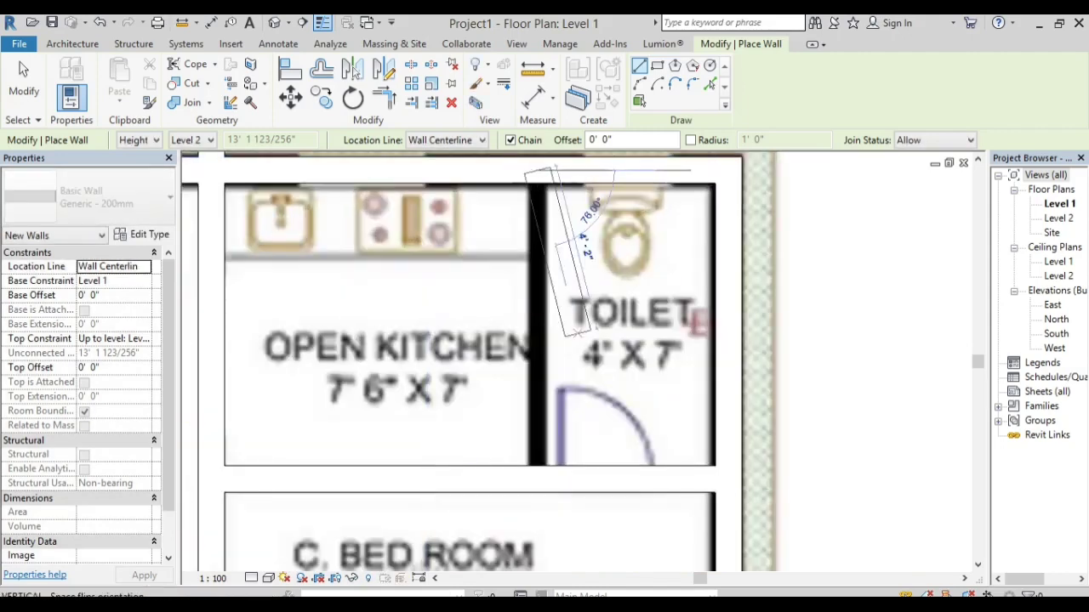
{"action": "left_click", "coordinate": [536, 479]}
{"action": "key", "text": "Escape"}
{"action": "scroll", "coordinate": [474, 323], "scroll_direction": "down", "scroll_amount": 2}
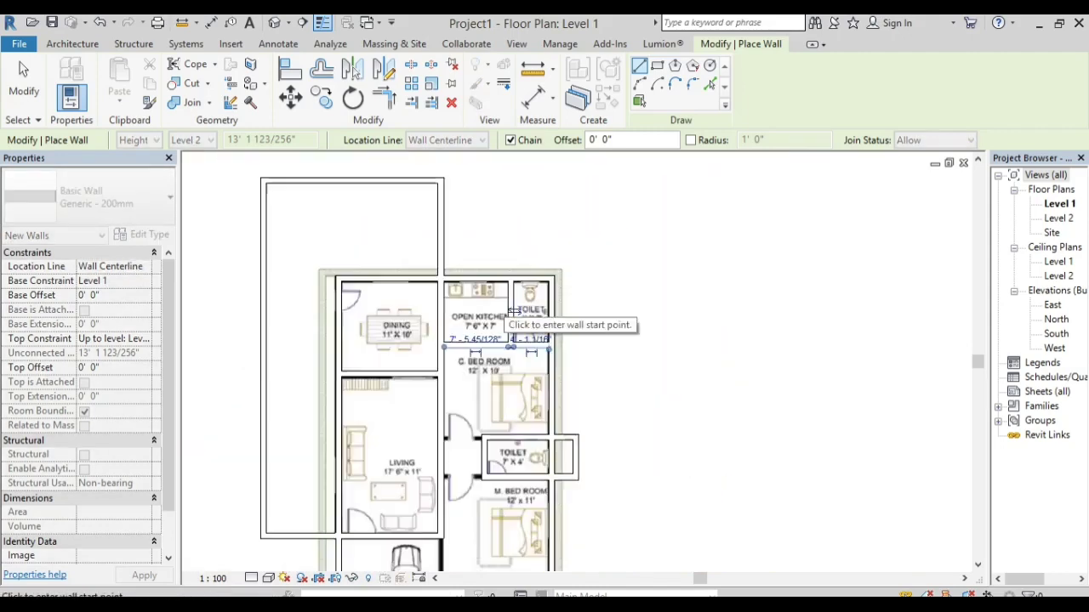
{"action": "scroll", "coordinate": [862, 401], "scroll_direction": "down", "scroll_amount": 2}
{"action": "scroll", "coordinate": [862, 401], "scroll_direction": "up", "scroll_amount": 2}
{"action": "scroll", "coordinate": [418, 414], "scroll_direction": "up", "scroll_amount": 2}
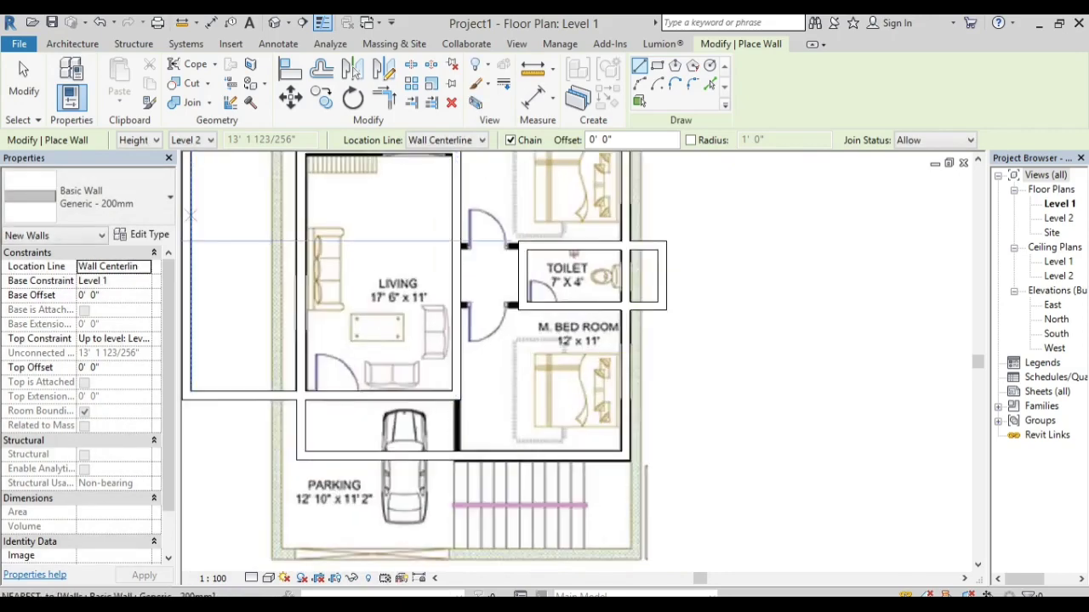
{"action": "left_click", "coordinate": [24, 77]}
Step: Delete the stray L-shaped walls beside the house and the small wall right of the toilet
{"action": "left_click", "coordinate": [715, 43]}
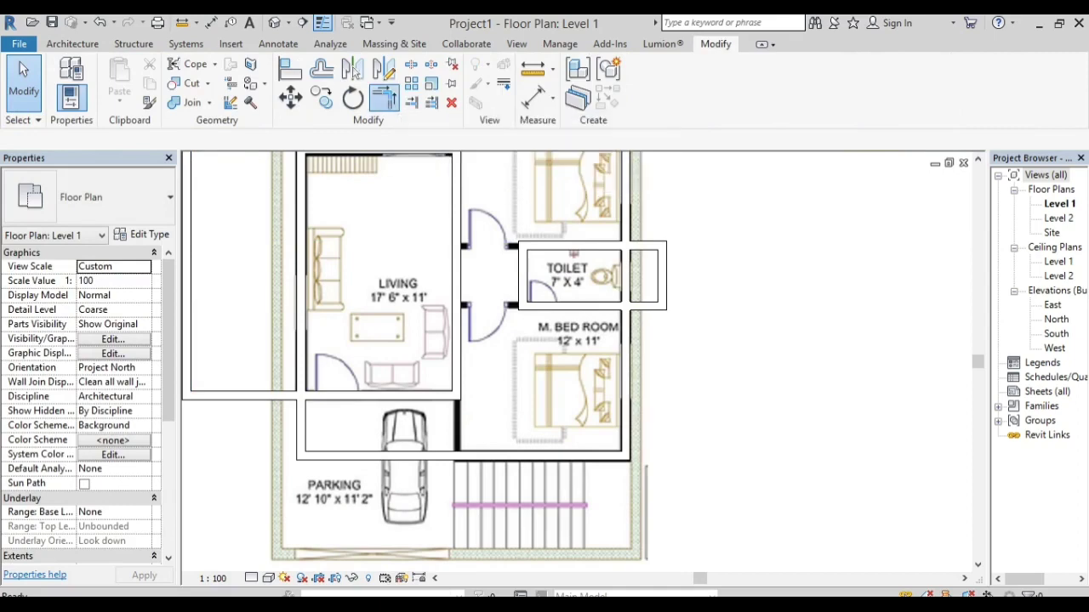
{"action": "key", "text": "t"}
{"action": "key", "text": "r"}
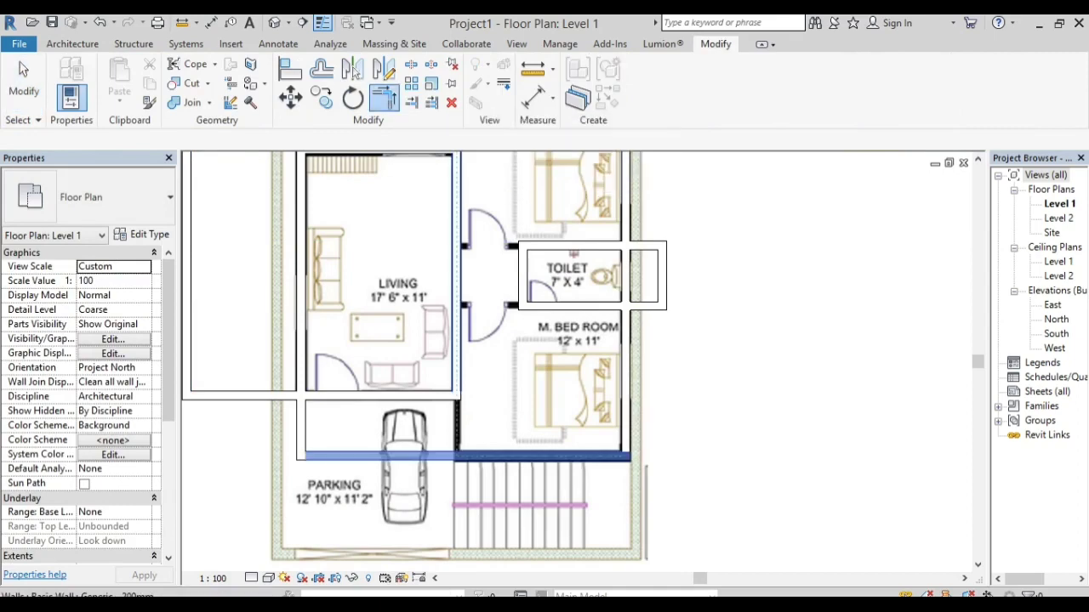
{"action": "scroll", "coordinate": [578, 357], "scroll_direction": "down", "scroll_amount": 5}
{"action": "scroll", "coordinate": [578, 358], "scroll_direction": "up", "scroll_amount": 3}
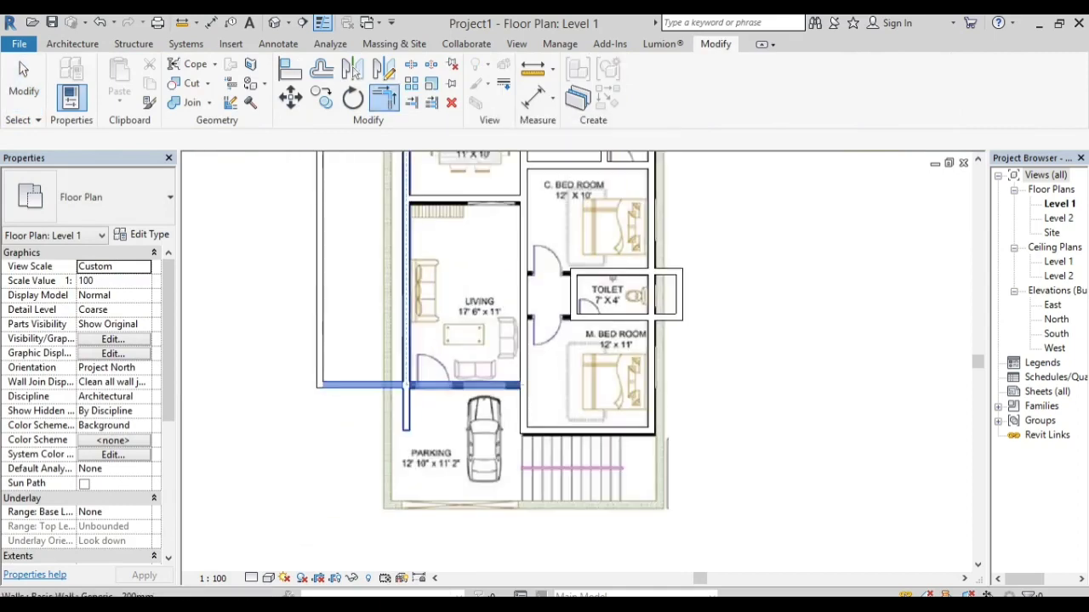
{"action": "scroll", "coordinate": [489, 341], "scroll_direction": "down", "scroll_amount": 3}
{"action": "scroll", "coordinate": [561, 170], "scroll_direction": "up", "scroll_amount": 2}
{"action": "scroll", "coordinate": [423, 251], "scroll_direction": "up", "scroll_amount": 1}
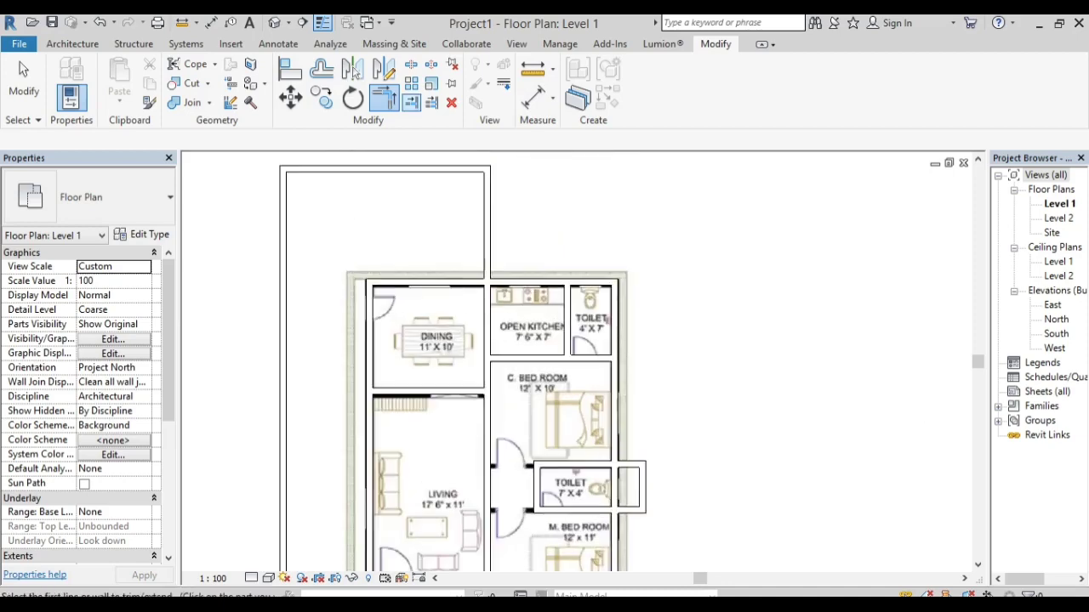
{"action": "scroll", "coordinate": [468, 251], "scroll_direction": "down", "scroll_amount": 2}
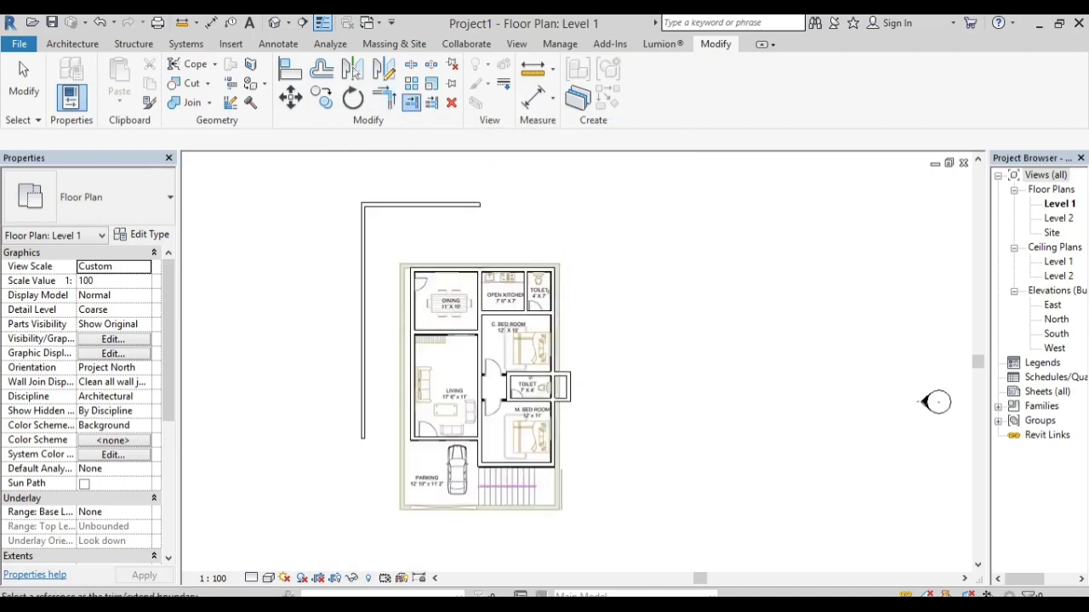
{"action": "scroll", "coordinate": [587, 353], "scroll_direction": "up", "scroll_amount": 2}
{"action": "scroll", "coordinate": [587, 353], "scroll_direction": "up", "scroll_amount": 2}
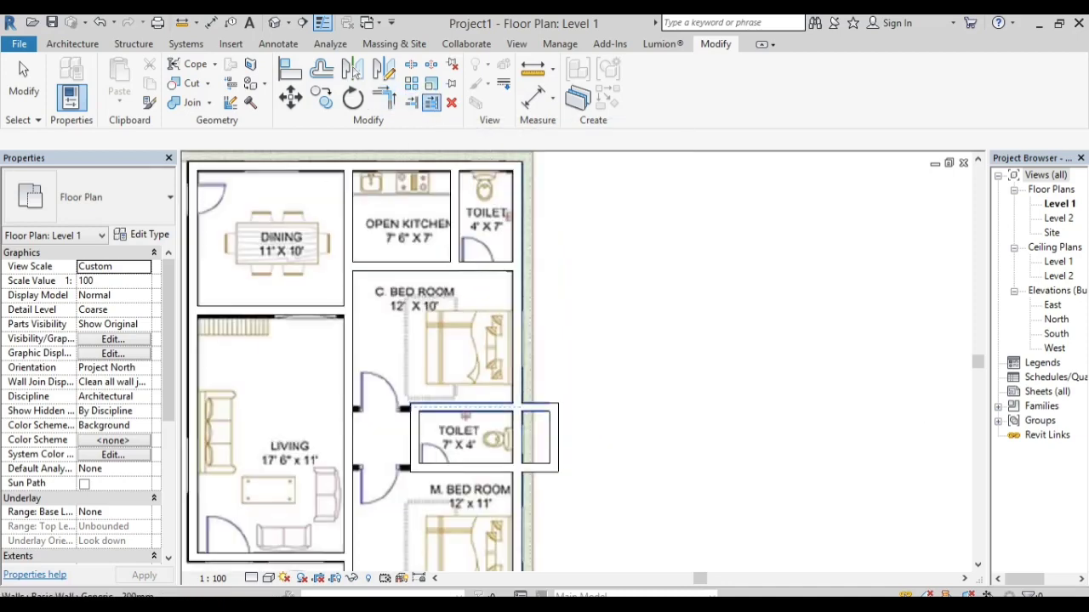
{"action": "scroll", "coordinate": [538, 213], "scroll_direction": "down", "scroll_amount": 2}
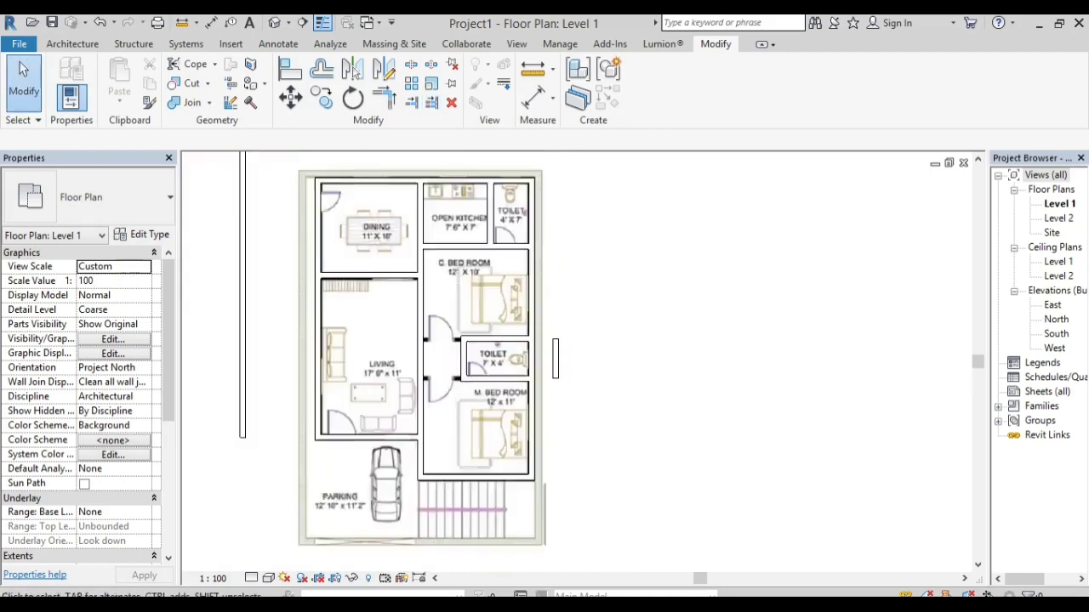
{"action": "scroll", "coordinate": [558, 383], "scroll_direction": "down", "scroll_amount": 2}
{"action": "left_click", "coordinate": [347, 306]}
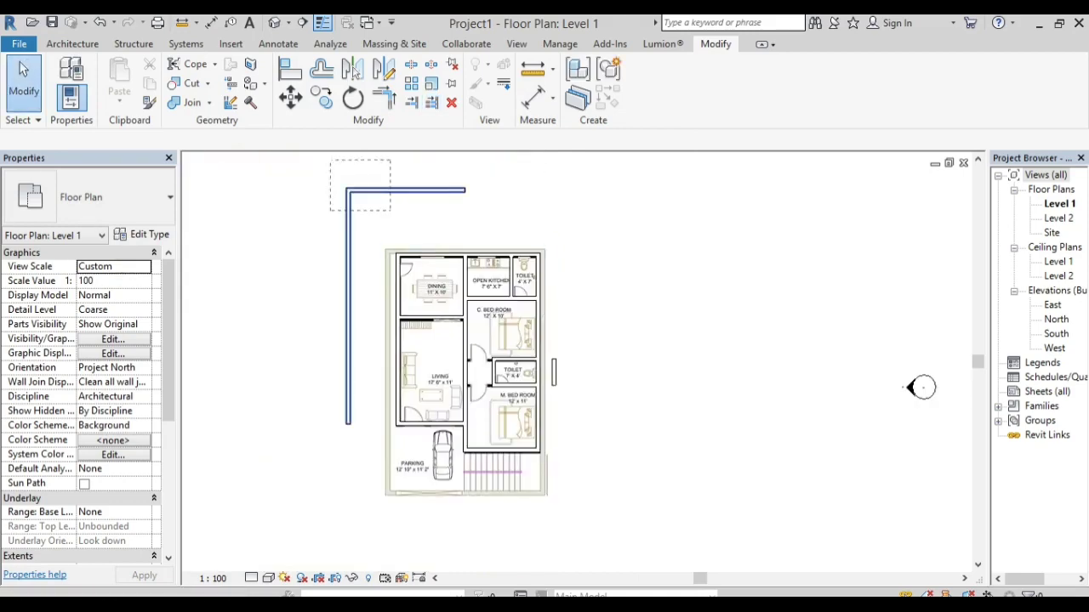
{"action": "key", "text": "Delete"}
{"action": "scroll", "coordinate": [549, 394], "scroll_direction": "up", "scroll_amount": 4}
{"action": "left_click", "coordinate": [561, 348]}
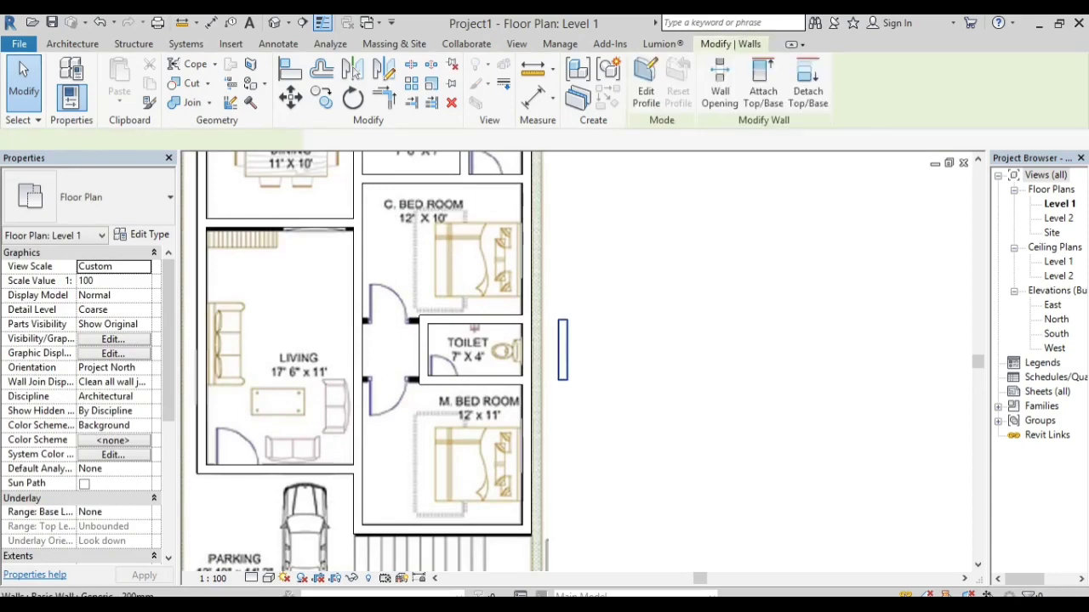
{"action": "key", "text": "Delete"}
Step: Extend the toilet walls to the corridor wall with Trim/Extend Multiple
{"action": "left_click", "coordinate": [356, 71]}
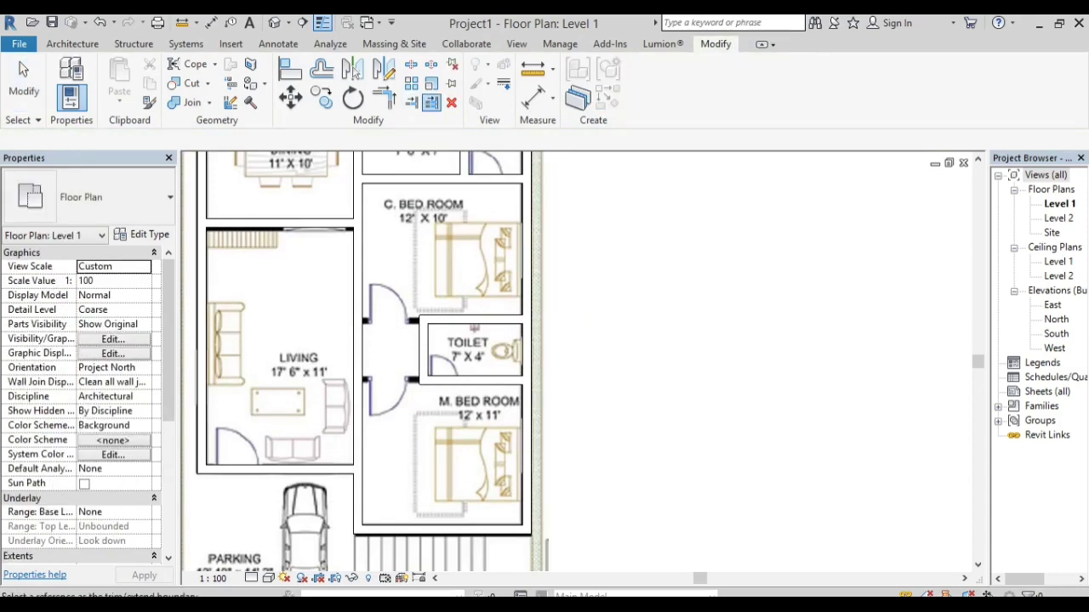
{"action": "left_click", "coordinate": [468, 379]}
{"action": "left_click", "coordinate": [436, 322]}
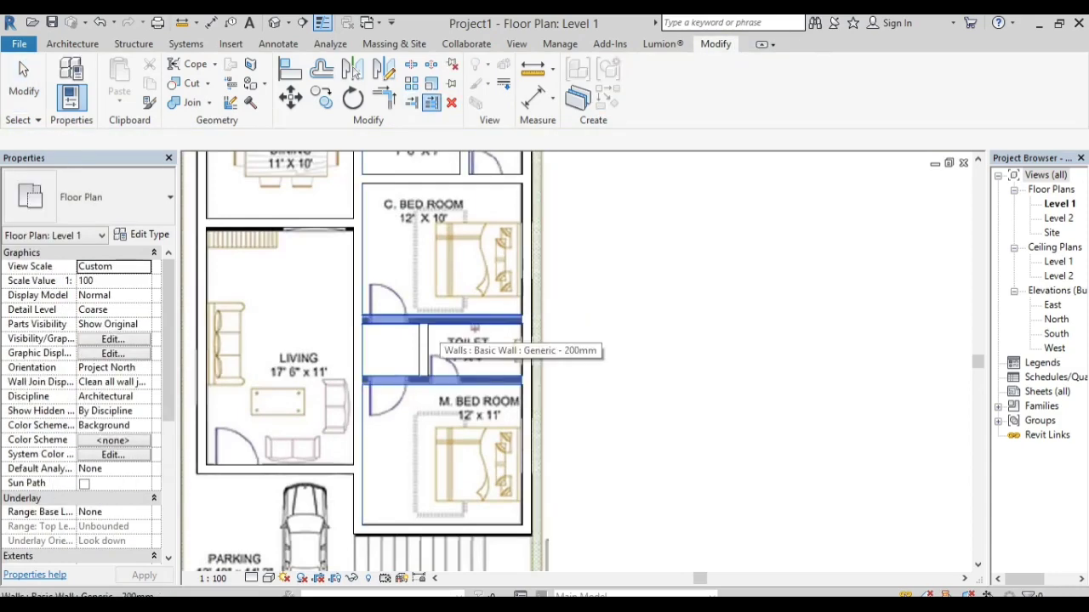
{"action": "scroll", "coordinate": [437, 326], "scroll_direction": "down", "scroll_amount": 3}
{"action": "key", "text": "Escape"}
{"action": "key", "text": "Escape"}
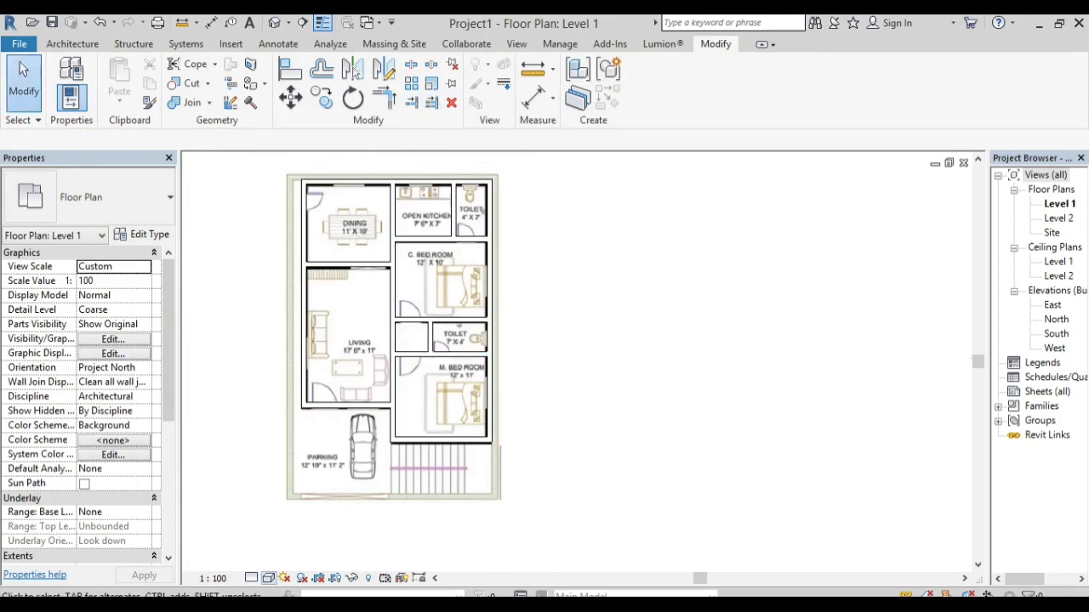
Step: Set the view's Graphic Display Options transparency to 60
{"action": "left_click", "coordinate": [268, 577]}
{"action": "left_click", "coordinate": [331, 453]}
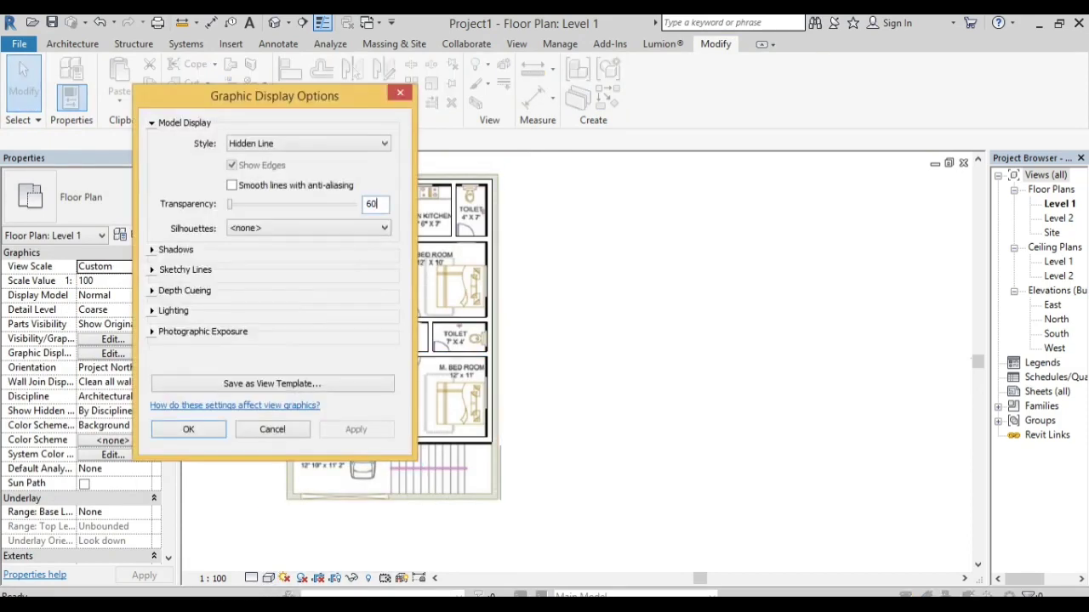
{"action": "left_click", "coordinate": [188, 429]}
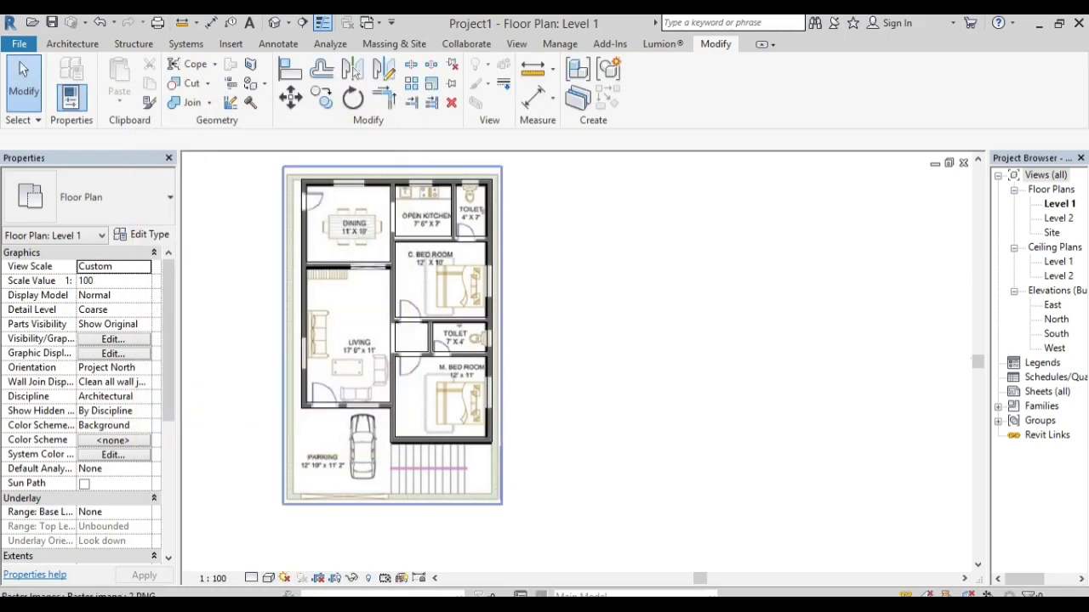
{"action": "scroll", "coordinate": [348, 205], "scroll_direction": "up", "scroll_amount": 2}
Step: Select the Dining–Living wall, start a wall opening, then cancel it
{"action": "scroll", "coordinate": [380, 216], "scroll_direction": "up", "scroll_amount": 1}
{"action": "left_click", "coordinate": [297, 332]}
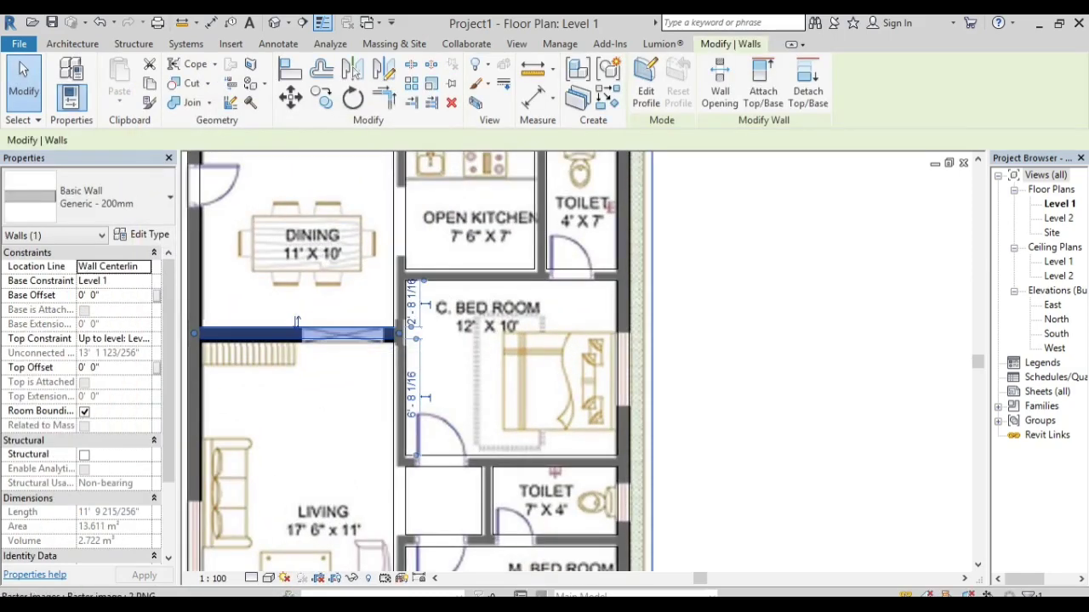
{"action": "scroll", "coordinate": [298, 330], "scroll_direction": "up", "scroll_amount": 2}
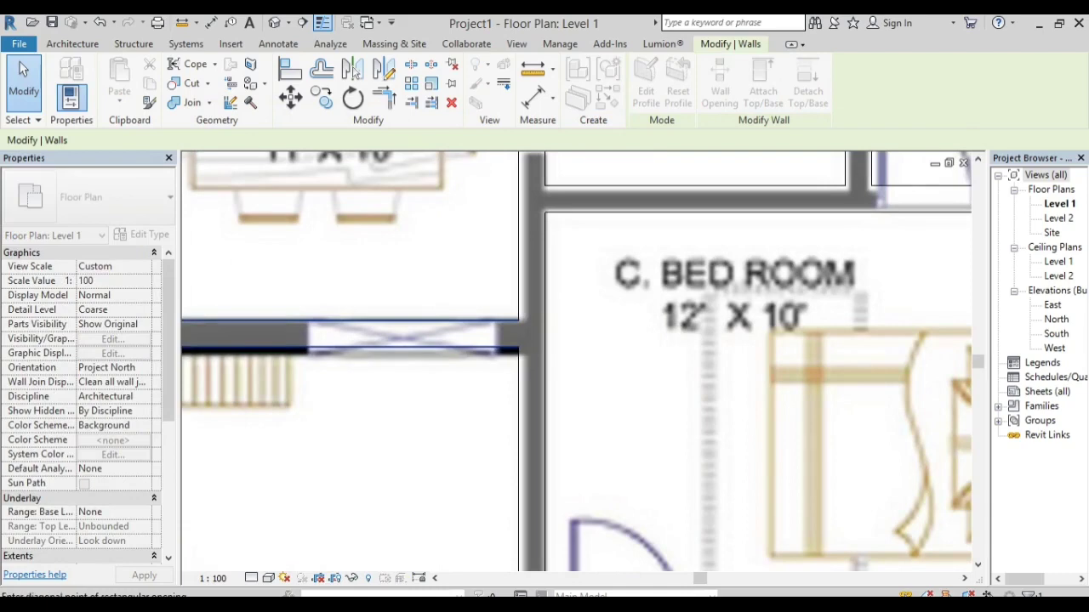
{"action": "left_click", "coordinate": [305, 333]}
{"action": "scroll", "coordinate": [577, 361], "scroll_direction": "down", "scroll_amount": 3}
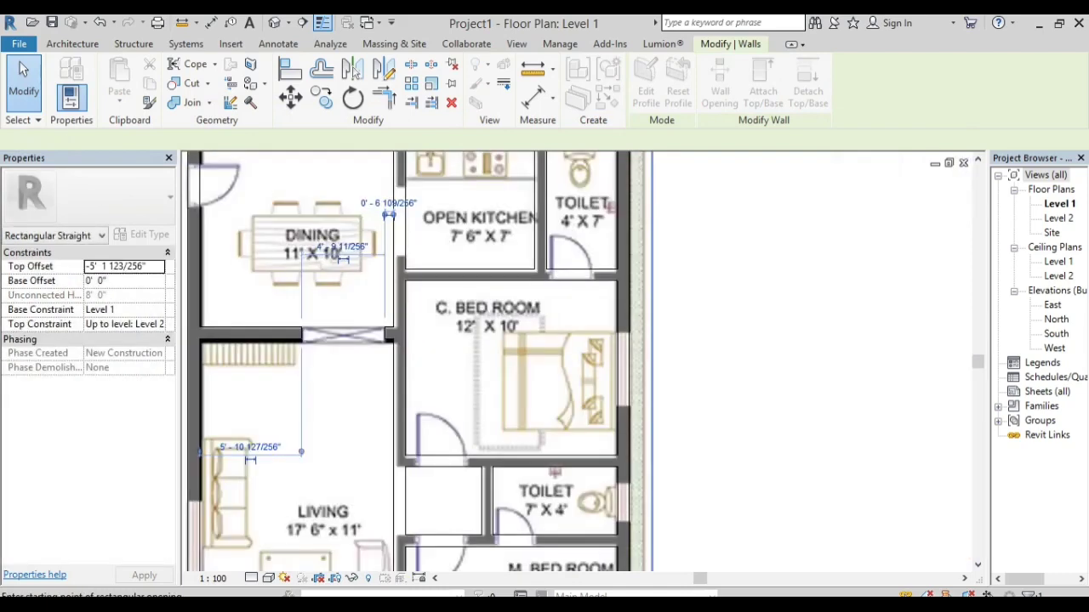
{"action": "scroll", "coordinate": [576, 360], "scroll_direction": "down", "scroll_amount": 2}
{"action": "key", "text": "Escape"}
Step: Select the dining–kitchen wall and cut a Wall Opening between two diagonal corners
{"action": "left_click", "coordinate": [393, 382]}
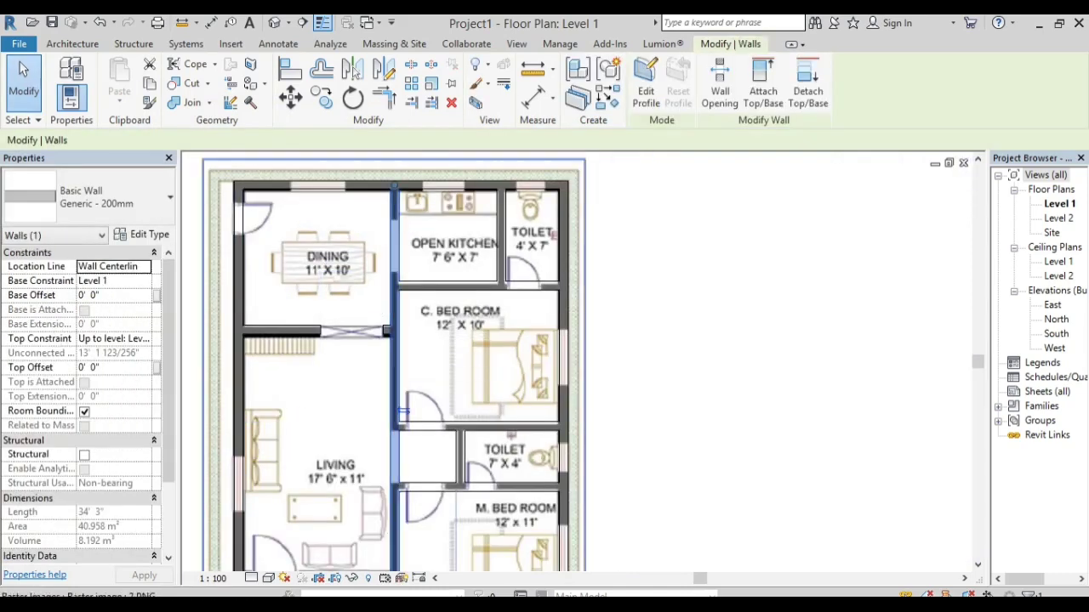
{"action": "left_click", "coordinate": [720, 91]}
{"action": "scroll", "coordinate": [390, 230], "scroll_direction": "up", "scroll_amount": 3}
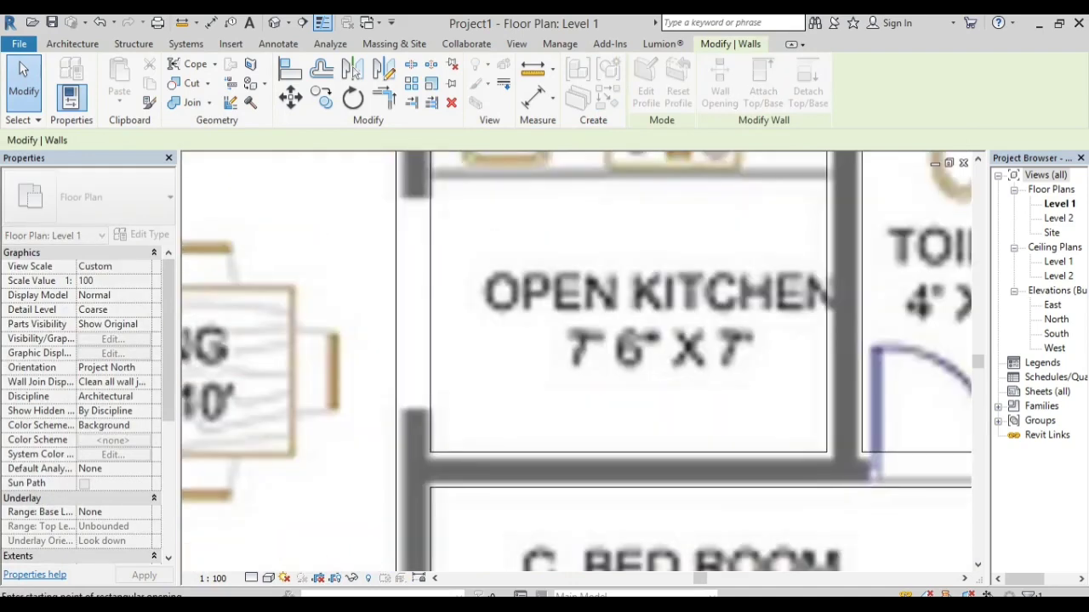
{"action": "left_click", "coordinate": [409, 197]}
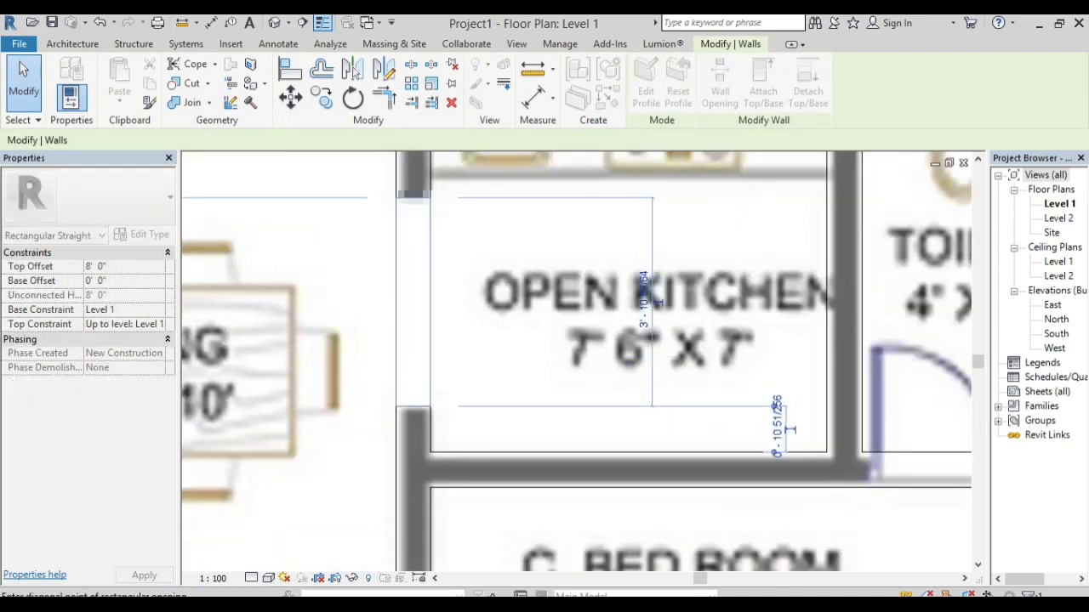
{"action": "left_click", "coordinate": [653, 407]}
{"action": "scroll", "coordinate": [653, 407], "scroll_direction": "down", "scroll_amount": 3}
{"action": "scroll", "coordinate": [477, 358], "scroll_direction": "down", "scroll_amount": 1}
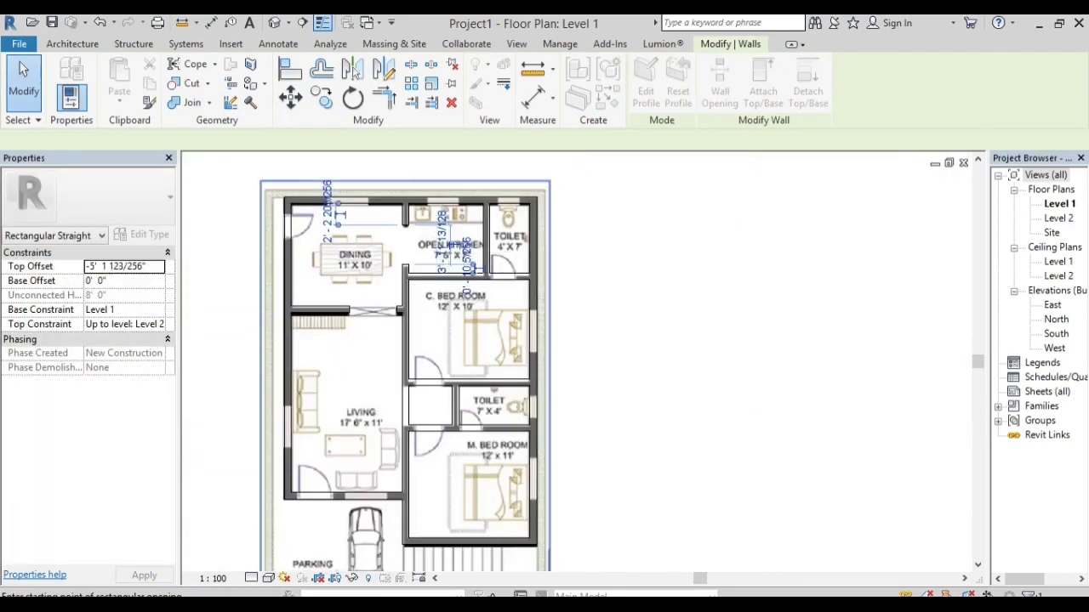
{"action": "scroll", "coordinate": [374, 417], "scroll_direction": "up", "scroll_amount": 2}
{"action": "scroll", "coordinate": [391, 423], "scroll_direction": "down", "scroll_amount": 2}
{"action": "scroll", "coordinate": [391, 422], "scroll_direction": "up", "scroll_amount": 5}
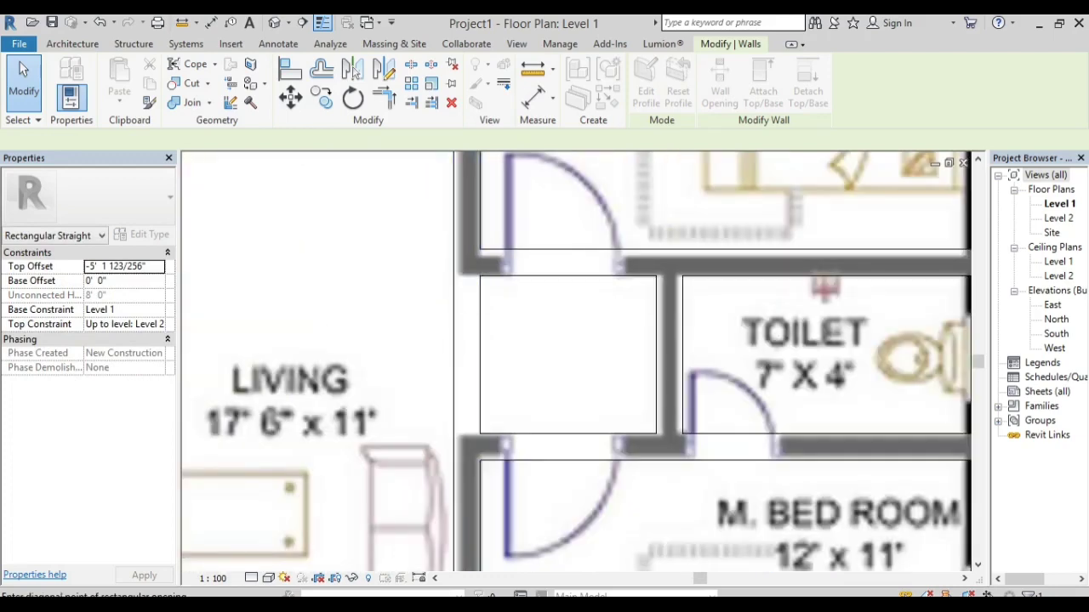
{"action": "scroll", "coordinate": [651, 356], "scroll_direction": "down", "scroll_amount": 3}
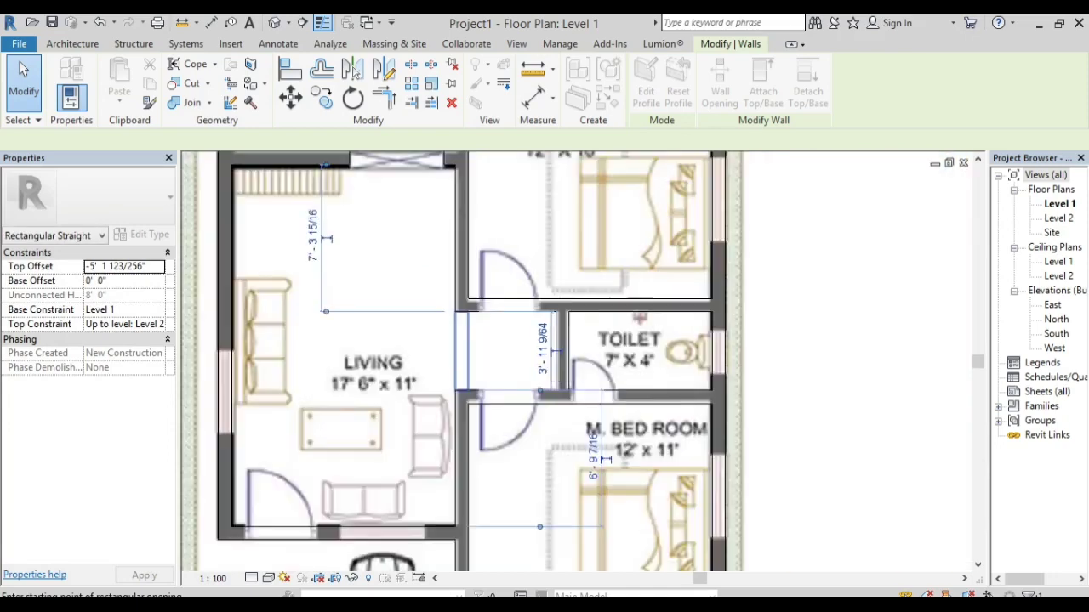
{"action": "scroll", "coordinate": [651, 355], "scroll_direction": "down", "scroll_amount": 2}
{"action": "key", "text": "Escape"}
{"action": "key", "text": "Escape"}
{"action": "scroll", "coordinate": [425, 366], "scroll_direction": "down", "scroll_amount": 2}
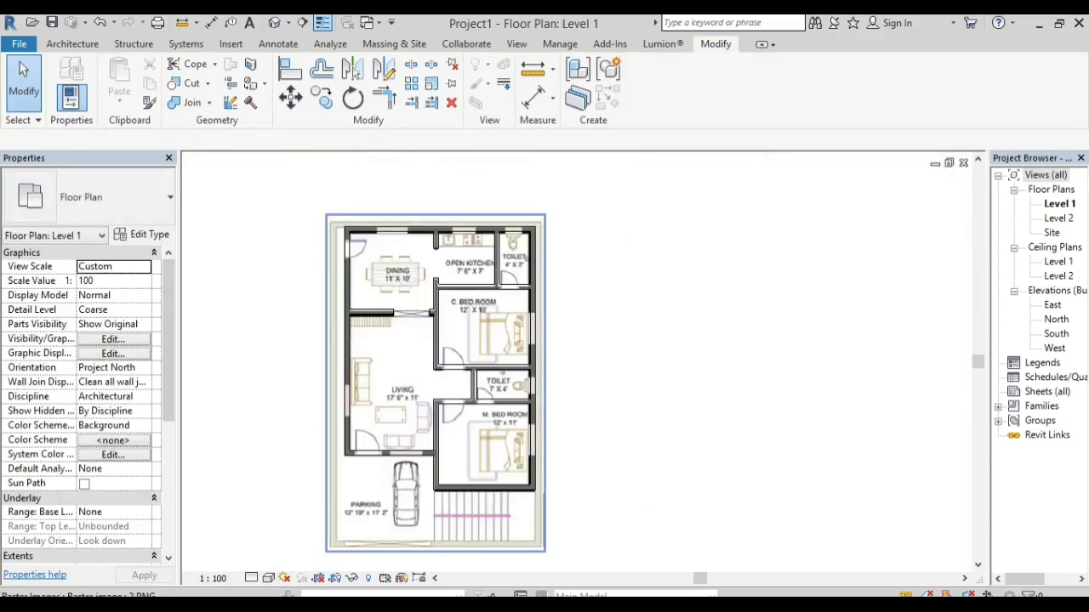
{"action": "scroll", "coordinate": [425, 366], "scroll_direction": "up", "scroll_amount": 1}
{"action": "scroll", "coordinate": [426, 365], "scroll_direction": "down", "scroll_amount": 1}
{"action": "left_click", "coordinate": [72, 44]}
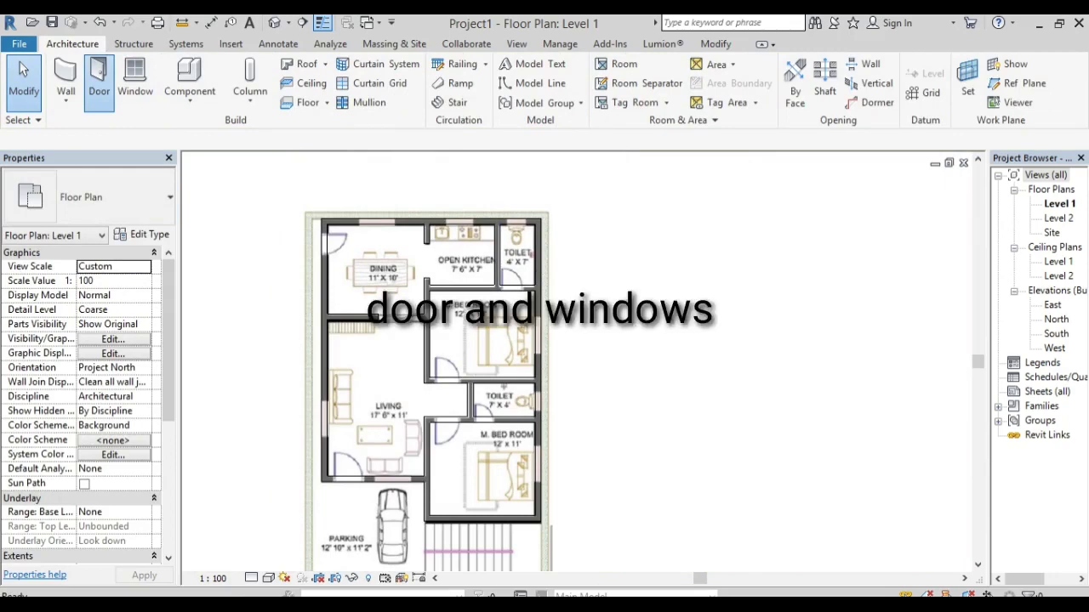
Step: Place a single-flush door in the dining room's left outer wall
{"action": "left_click", "coordinate": [99, 81]}
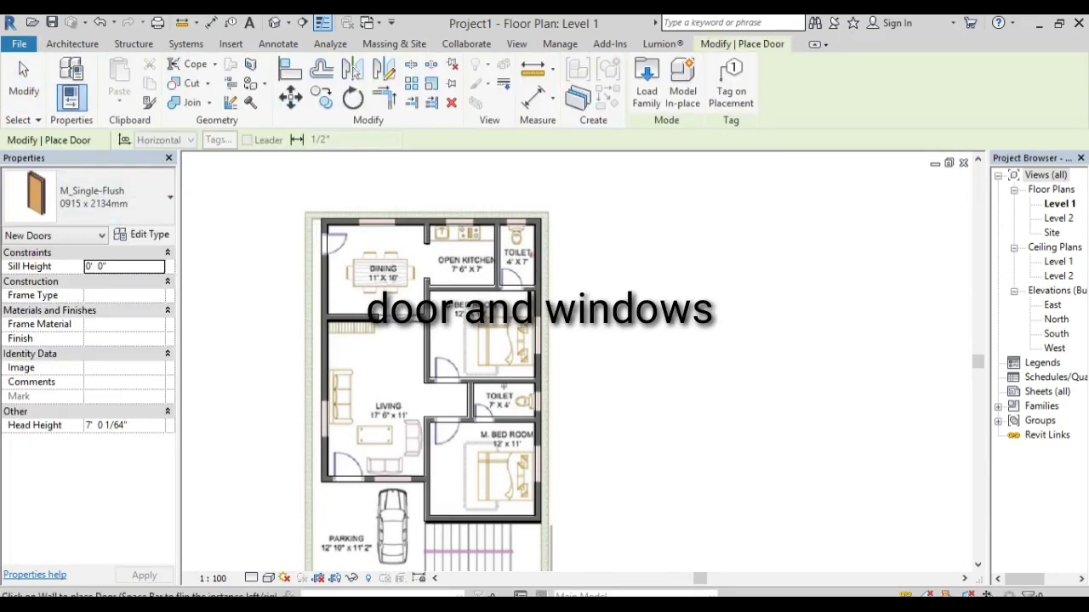
{"action": "scroll", "coordinate": [346, 494], "scroll_direction": "up", "scroll_amount": 2}
{"action": "scroll", "coordinate": [350, 492], "scroll_direction": "up", "scroll_amount": 2}
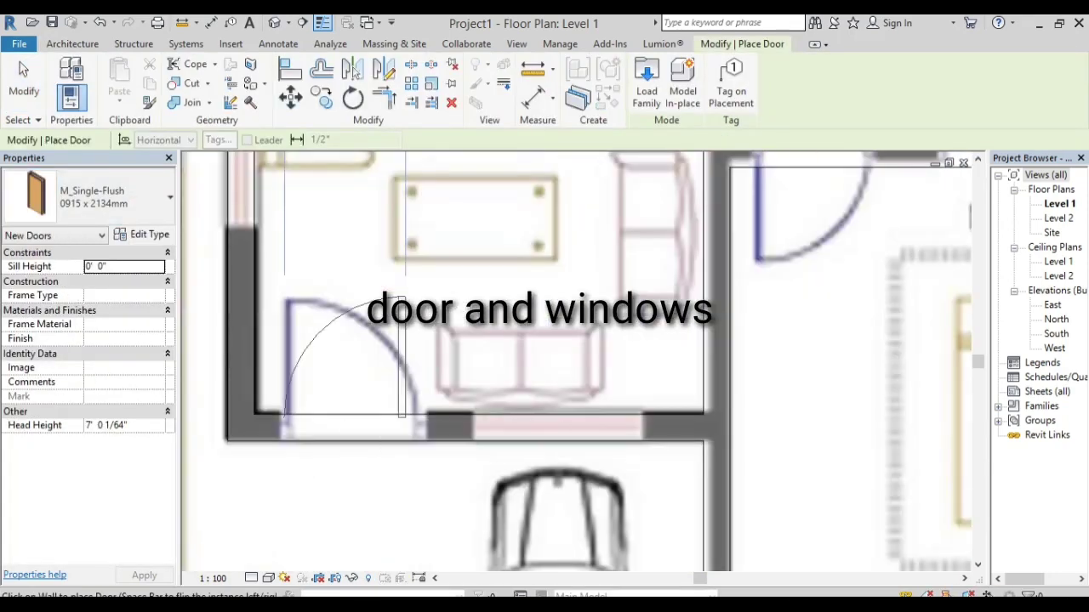
{"action": "scroll", "coordinate": [400, 358], "scroll_direction": "down", "scroll_amount": 1}
{"action": "scroll", "coordinate": [366, 383], "scroll_direction": "down", "scroll_amount": 2}
{"action": "scroll", "coordinate": [340, 408], "scroll_direction": "down", "scroll_amount": 1}
{"action": "scroll", "coordinate": [294, 413], "scroll_direction": "up", "scroll_amount": 2}
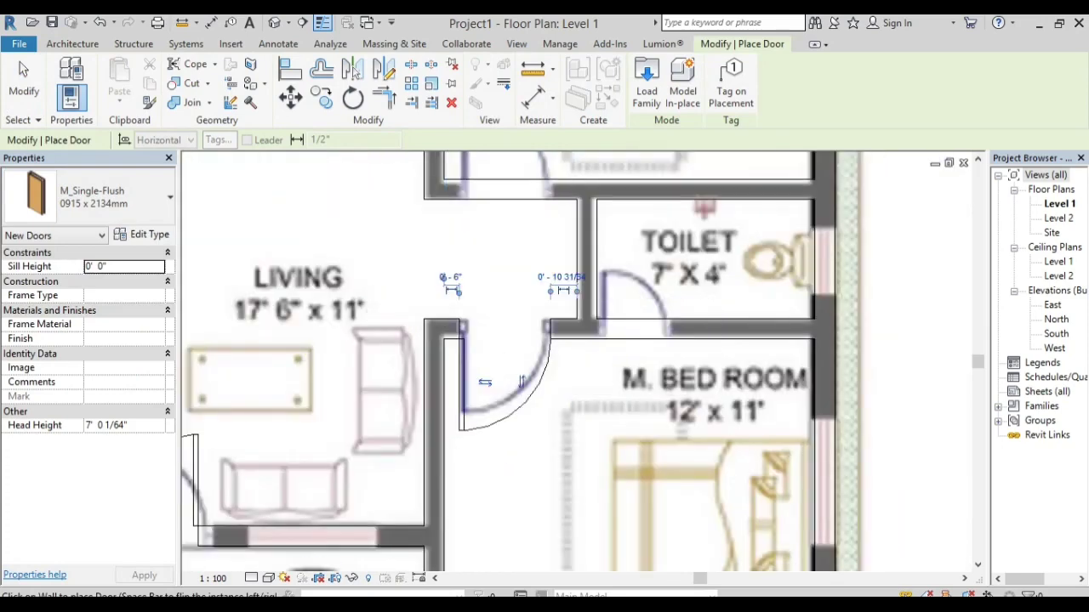
{"action": "scroll", "coordinate": [489, 396], "scroll_direction": "down", "scroll_amount": 2}
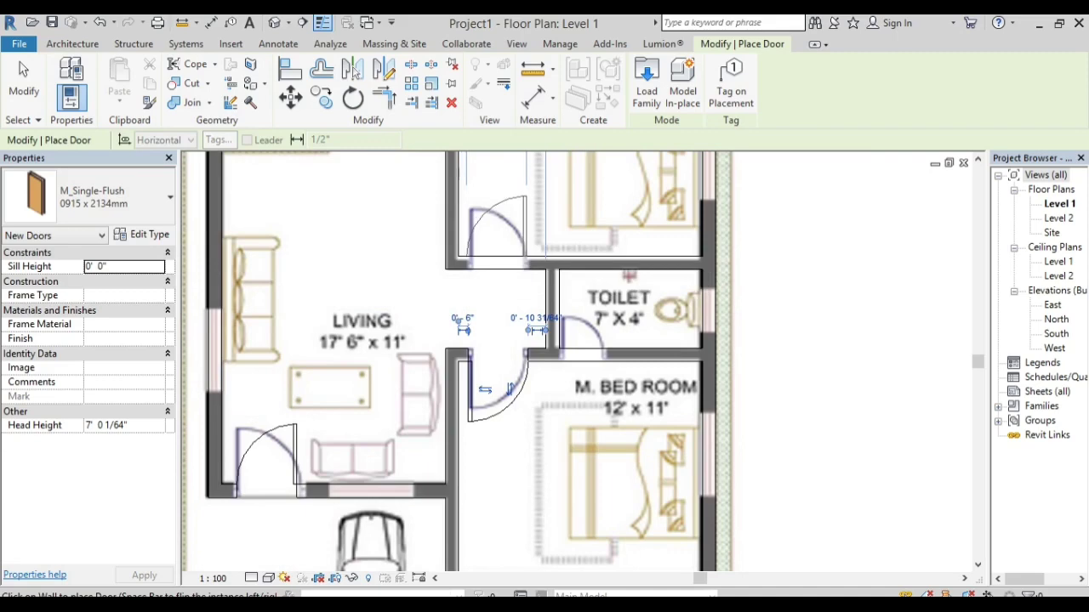
{"action": "scroll", "coordinate": [488, 346], "scroll_direction": "down", "scroll_amount": 5}
{"action": "scroll", "coordinate": [407, 186], "scroll_direction": "up", "scroll_amount": 1}
{"action": "scroll", "coordinate": [406, 185], "scroll_direction": "up", "scroll_amount": 6}
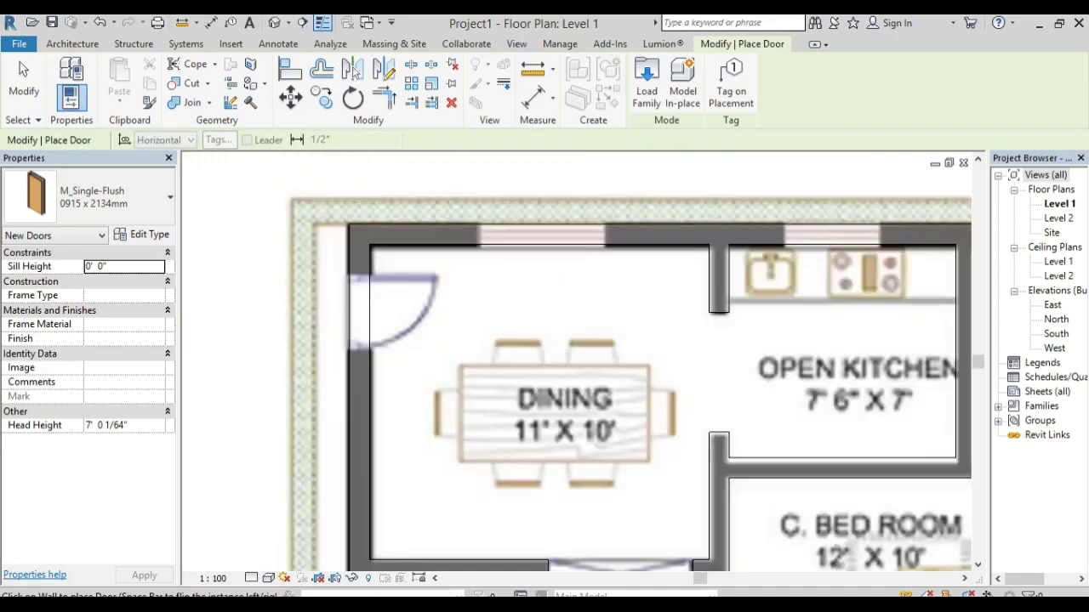
{"action": "left_click", "coordinate": [361, 315]}
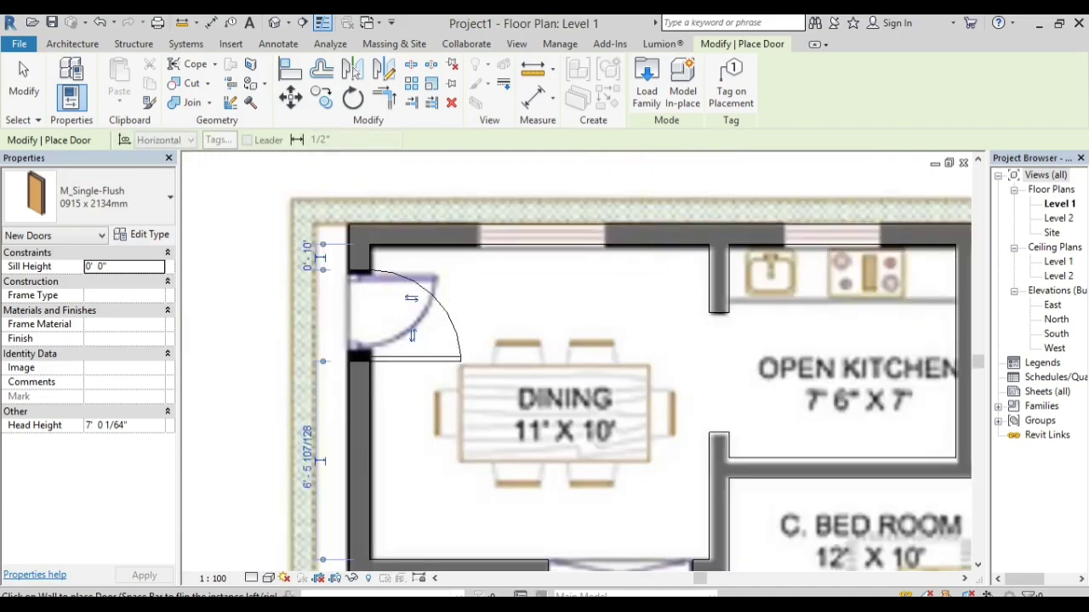
Step: Switch the door type to 0762 x 2032mm and end door placement
{"action": "left_click", "coordinate": [93, 196]}
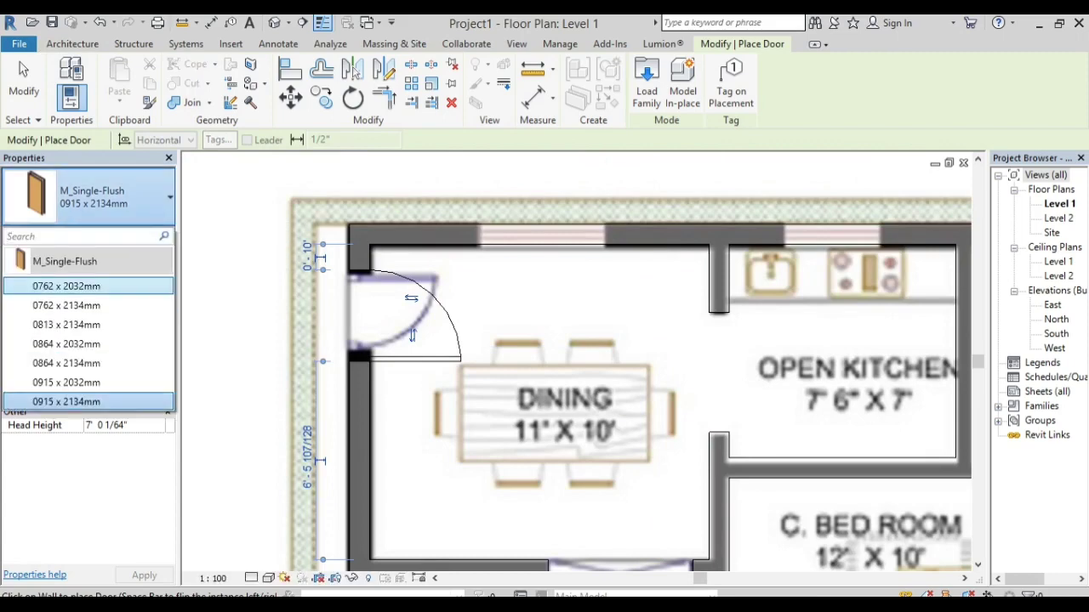
{"action": "left_click", "coordinate": [51, 284]}
{"action": "scroll", "coordinate": [430, 291], "scroll_direction": "up", "scroll_amount": 3}
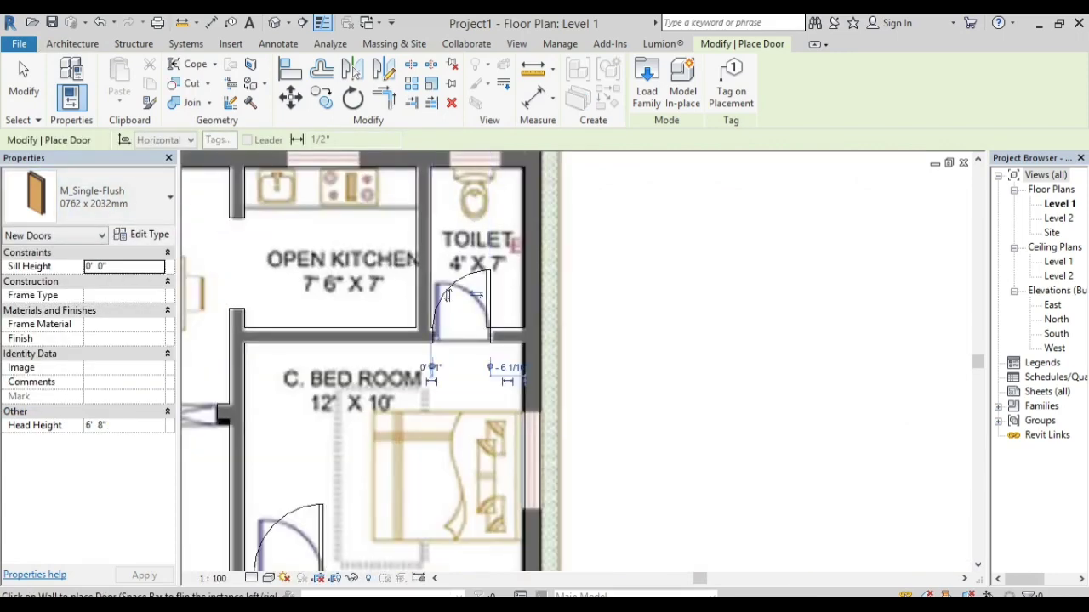
{"action": "scroll", "coordinate": [476, 270], "scroll_direction": "down", "scroll_amount": 3}
{"action": "scroll", "coordinate": [468, 267], "scroll_direction": "down", "scroll_amount": 2}
{"action": "scroll", "coordinate": [435, 399], "scroll_direction": "up", "scroll_amount": 5}
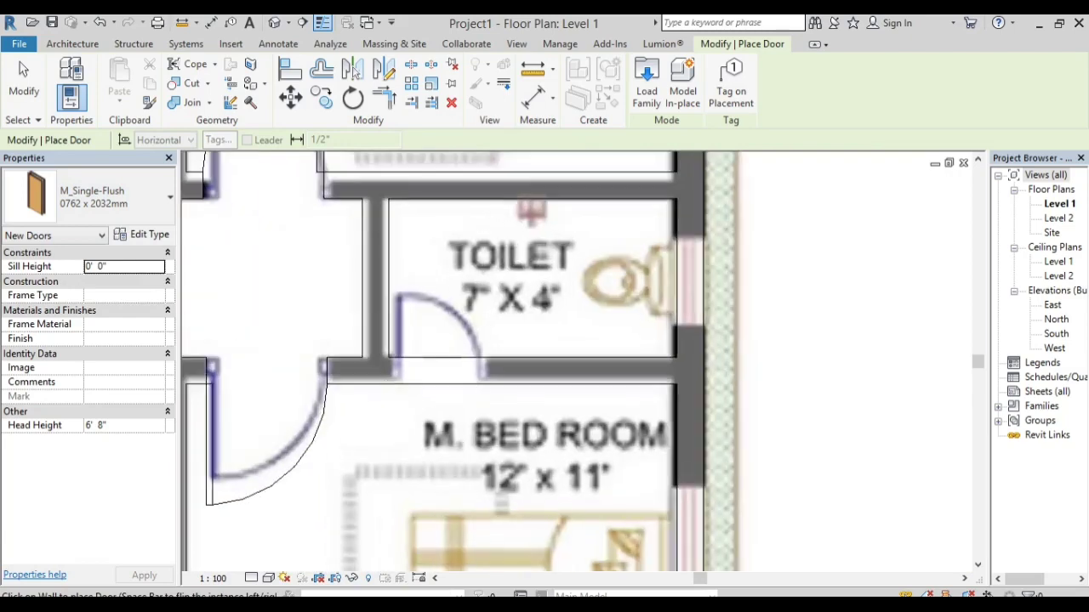
{"action": "scroll", "coordinate": [399, 408], "scroll_direction": "down", "scroll_amount": 5}
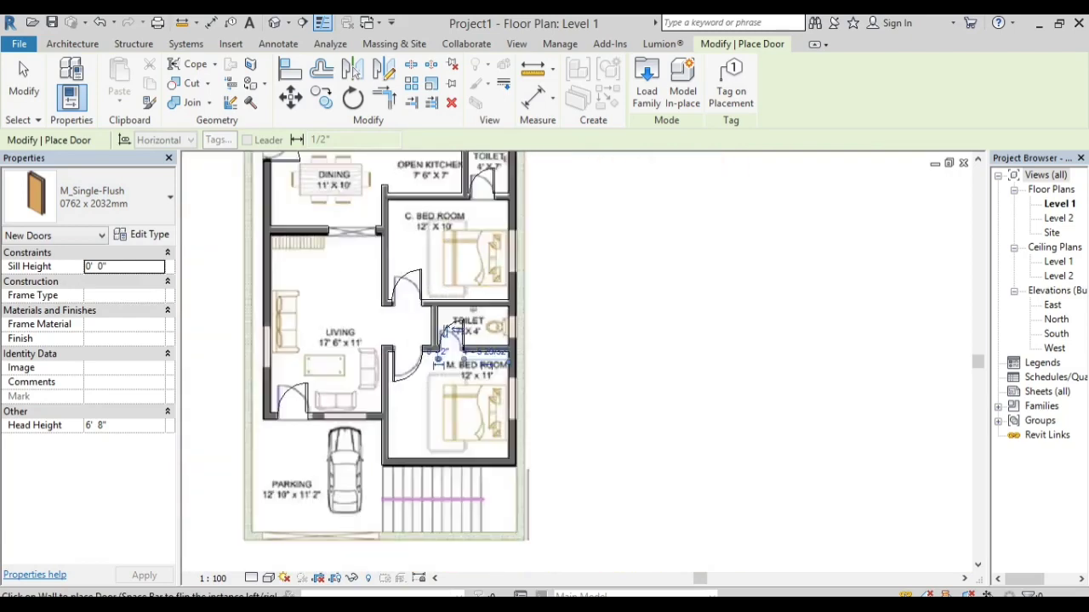
{"action": "scroll", "coordinate": [460, 340], "scroll_direction": "down", "scroll_amount": 2}
{"action": "key", "text": "Escape"}
{"action": "scroll", "coordinate": [390, 261], "scroll_direction": "up", "scroll_amount": 2}
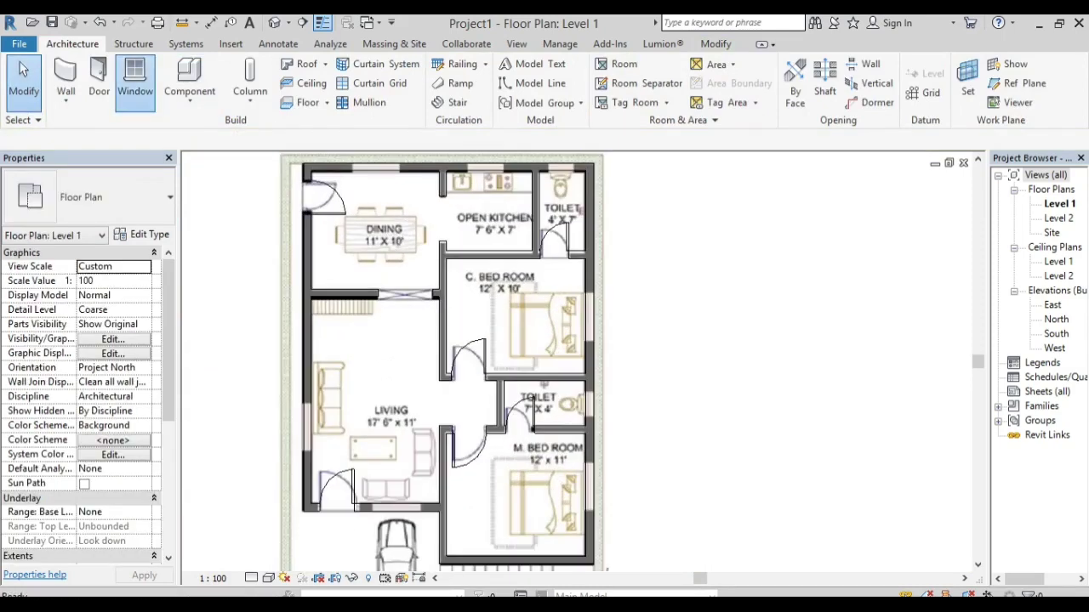
Step: Place 1400 x 1800mm double casement windows in the kitchen and dining room top walls
{"action": "left_click", "coordinate": [136, 85]}
{"action": "left_click", "coordinate": [89, 197]}
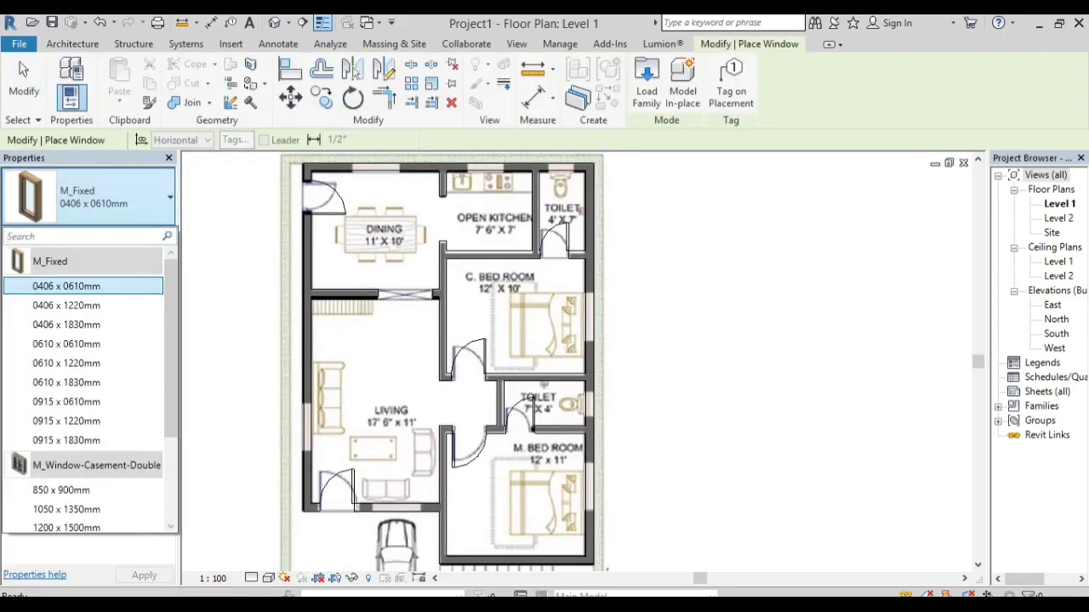
{"action": "scroll", "coordinate": [85, 382], "scroll_direction": "down", "scroll_amount": 3}
{"action": "left_click", "coordinate": [67, 462]}
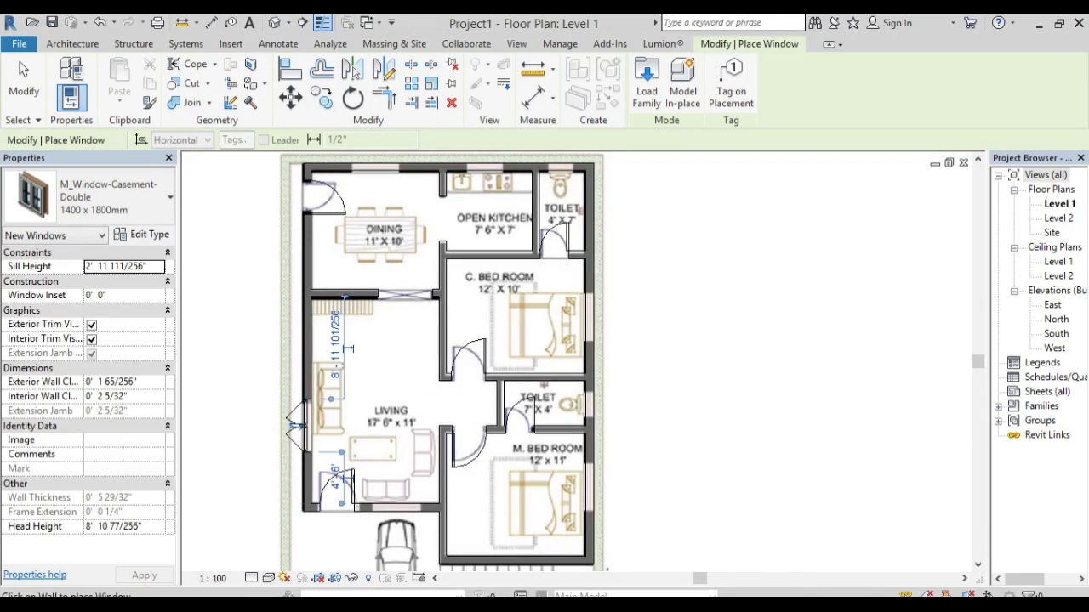
{"action": "scroll", "coordinate": [394, 515], "scroll_direction": "up", "scroll_amount": 4}
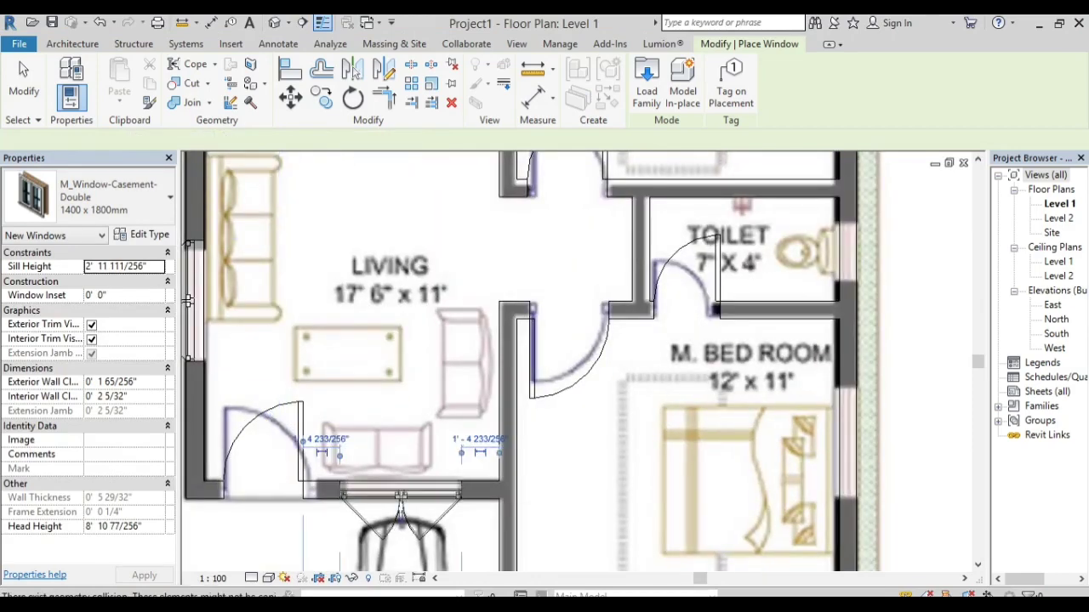
{"action": "scroll", "coordinate": [400, 498], "scroll_direction": "down", "scroll_amount": 2}
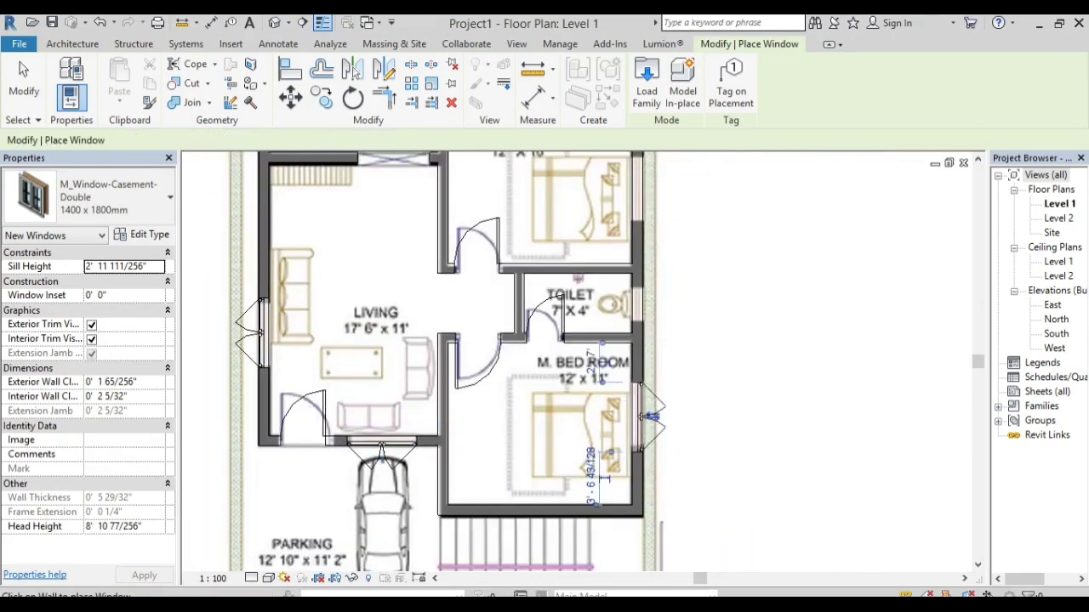
{"action": "scroll", "coordinate": [634, 421], "scroll_direction": "down", "scroll_amount": 1}
{"action": "scroll", "coordinate": [581, 440], "scroll_direction": "down", "scroll_amount": 1}
{"action": "scroll", "coordinate": [573, 314], "scroll_direction": "up", "scroll_amount": 6}
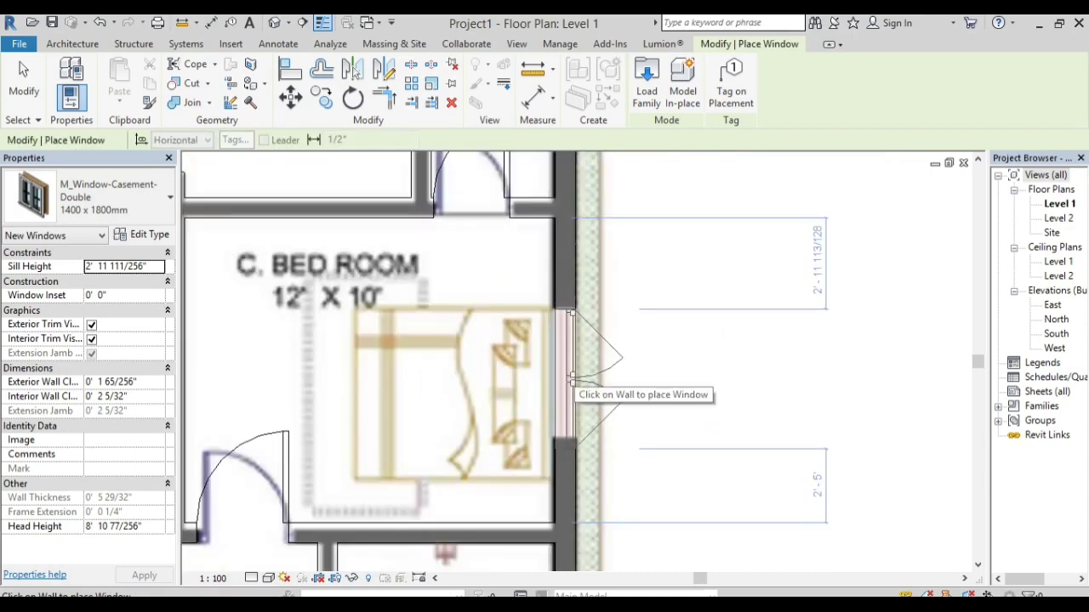
{"action": "scroll", "coordinate": [571, 376], "scroll_direction": "down", "scroll_amount": 5}
{"action": "scroll", "coordinate": [383, 183], "scroll_direction": "up", "scroll_amount": 5}
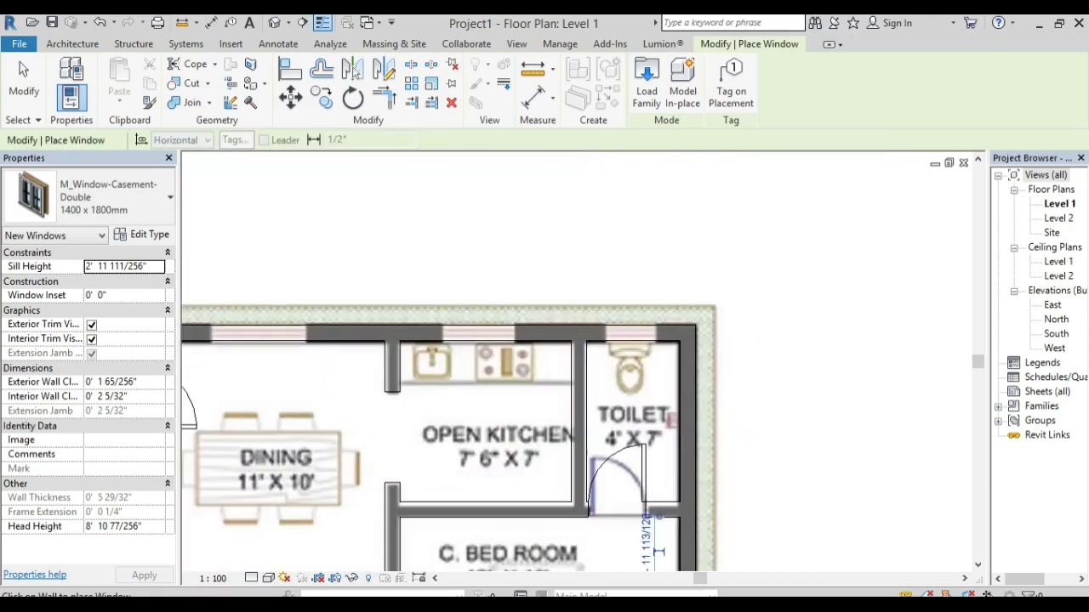
{"action": "left_click", "coordinate": [473, 328]}
{"action": "scroll", "coordinate": [499, 302], "scroll_direction": "down", "scroll_amount": 2}
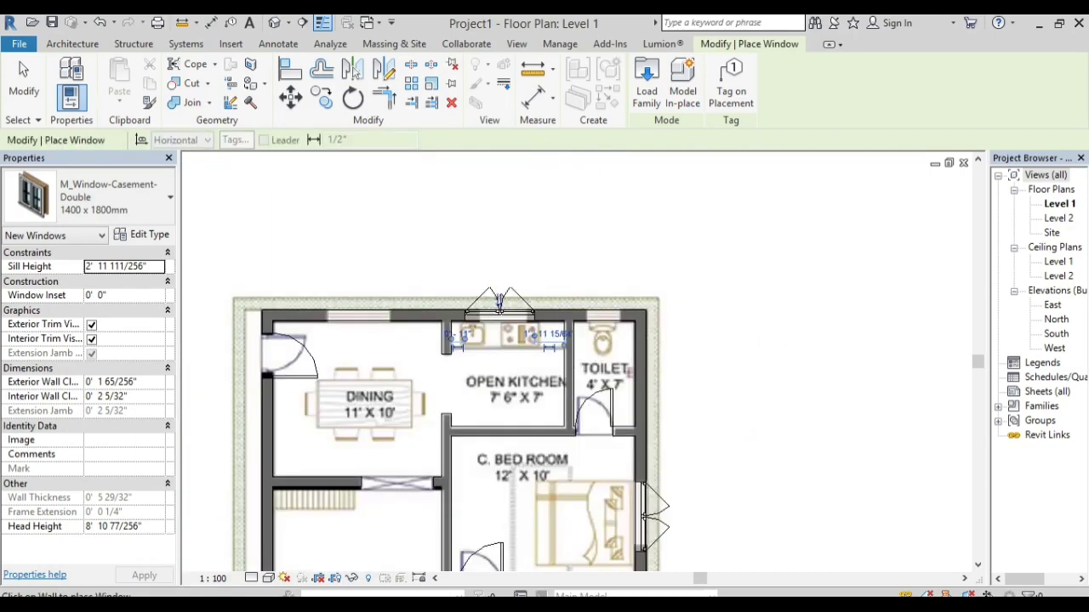
{"action": "left_click", "coordinate": [357, 302]}
Step: Switch to the 850 x 900mm casement window and place it in the toilet's outer wall
{"action": "left_click", "coordinate": [170, 196]}
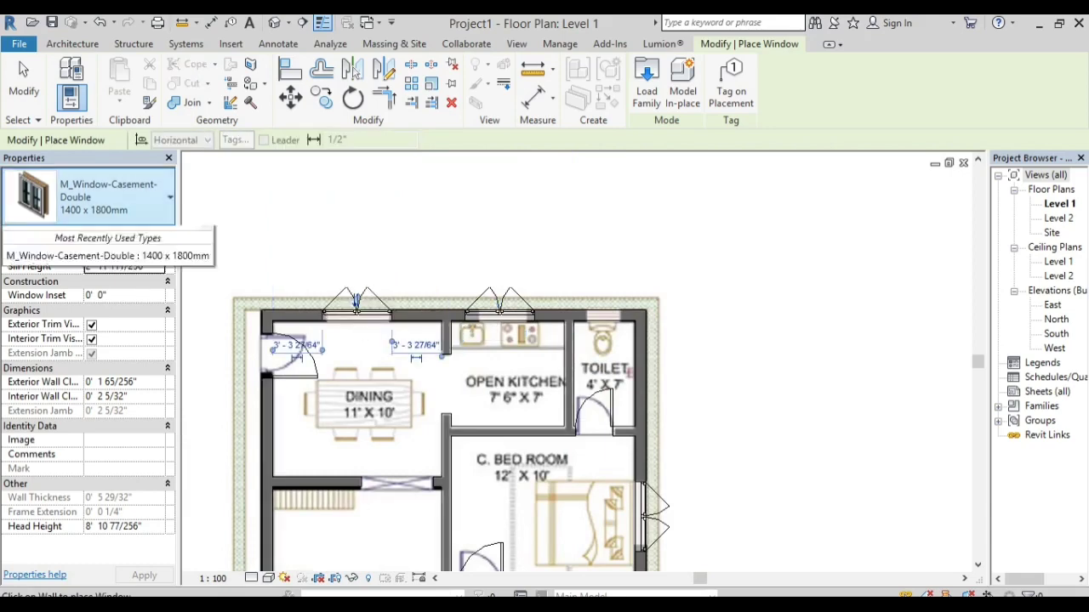
{"action": "left_click", "coordinate": [61, 323]}
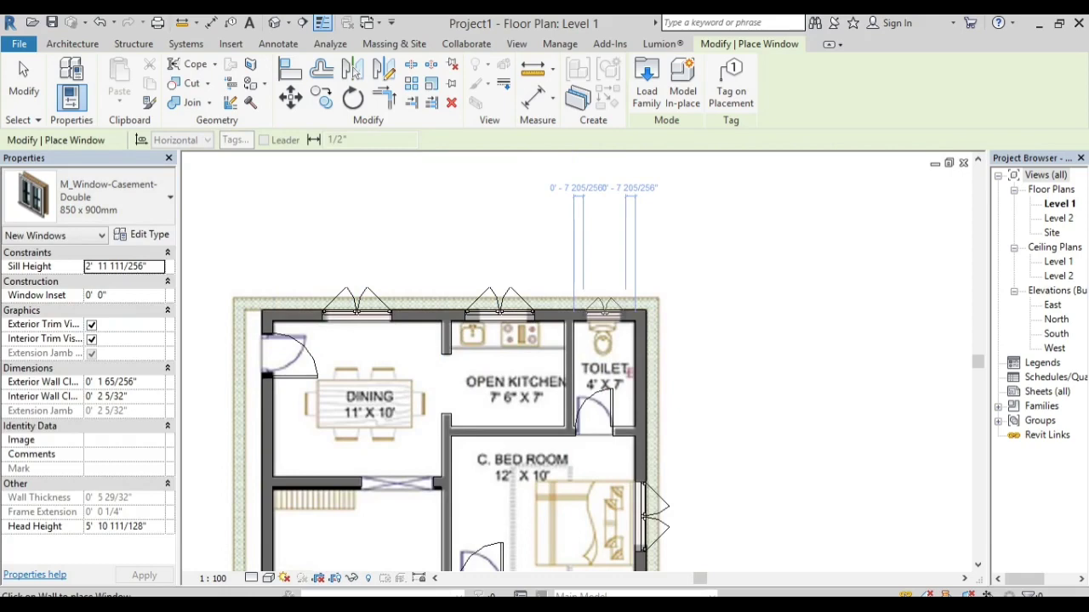
{"action": "scroll", "coordinate": [604, 307], "scroll_direction": "down", "scroll_amount": 2}
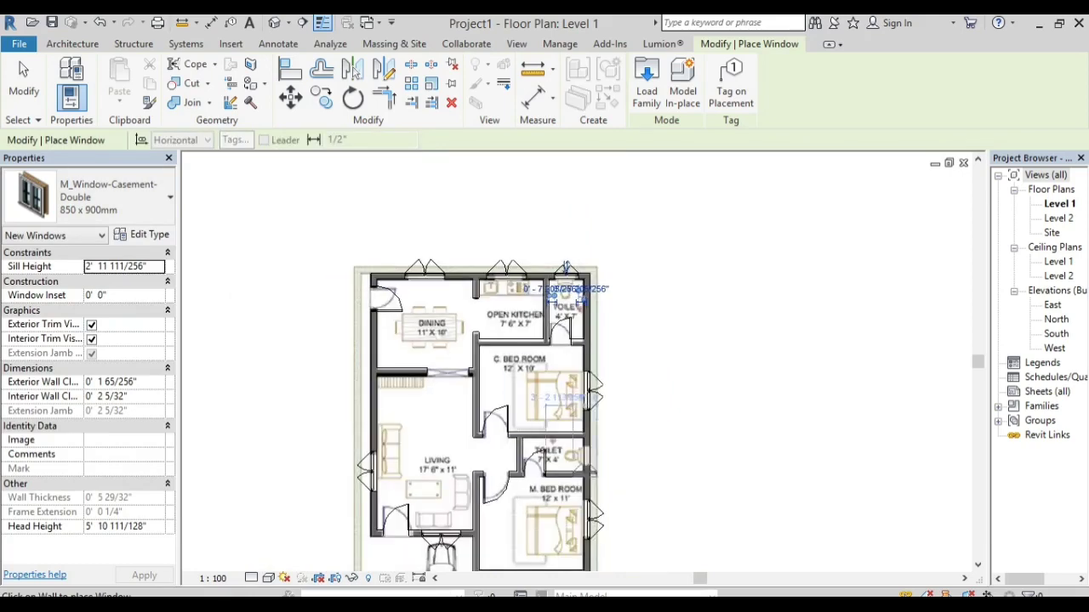
{"action": "scroll", "coordinate": [586, 466], "scroll_direction": "up", "scroll_amount": 5}
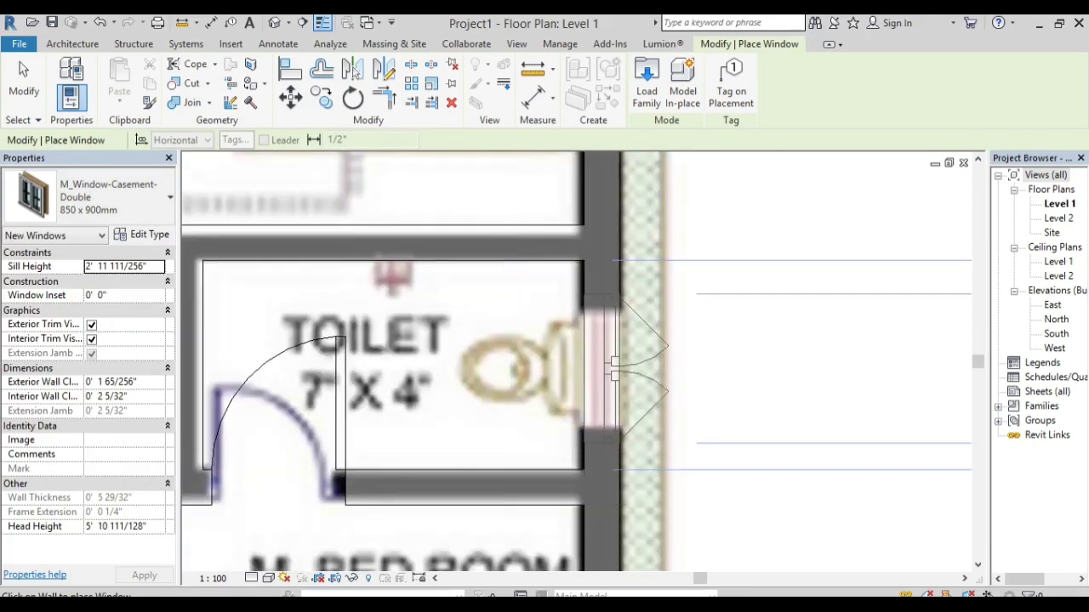
{"action": "left_click", "coordinate": [614, 366]}
{"action": "key", "text": "Escape"}
{"action": "key", "text": "Escape"}
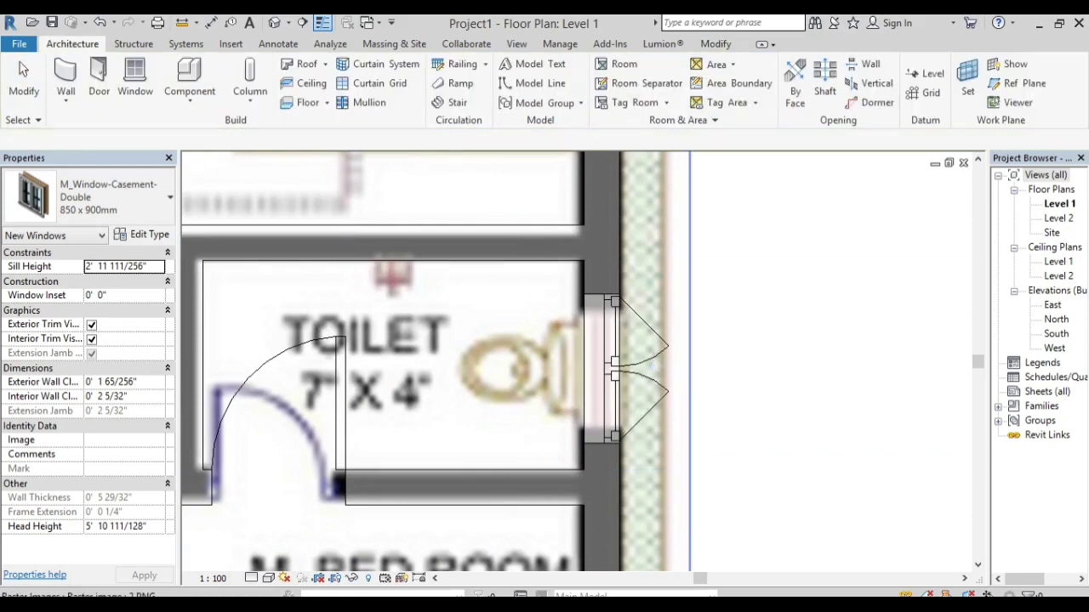
{"action": "scroll", "coordinate": [468, 316], "scroll_direction": "down", "scroll_amount": 3}
{"action": "scroll", "coordinate": [867, 321], "scroll_direction": "down", "scroll_amount": 2}
{"action": "scroll", "coordinate": [867, 321], "scroll_direction": "up", "scroll_amount": 2}
{"action": "scroll", "coordinate": [904, 340], "scroll_direction": "down", "scroll_amount": 2}
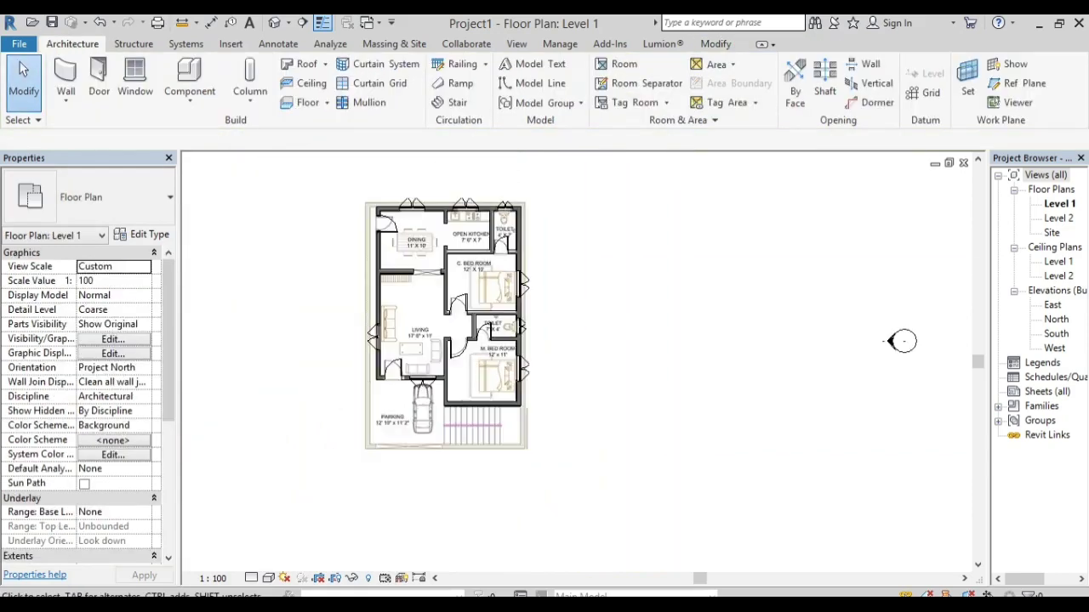
{"action": "scroll", "coordinate": [904, 340], "scroll_direction": "up", "scroll_amount": 2}
Step: Draw a short vertical wall run below the stairs, then start placing a component
{"action": "left_click", "coordinate": [65, 77]}
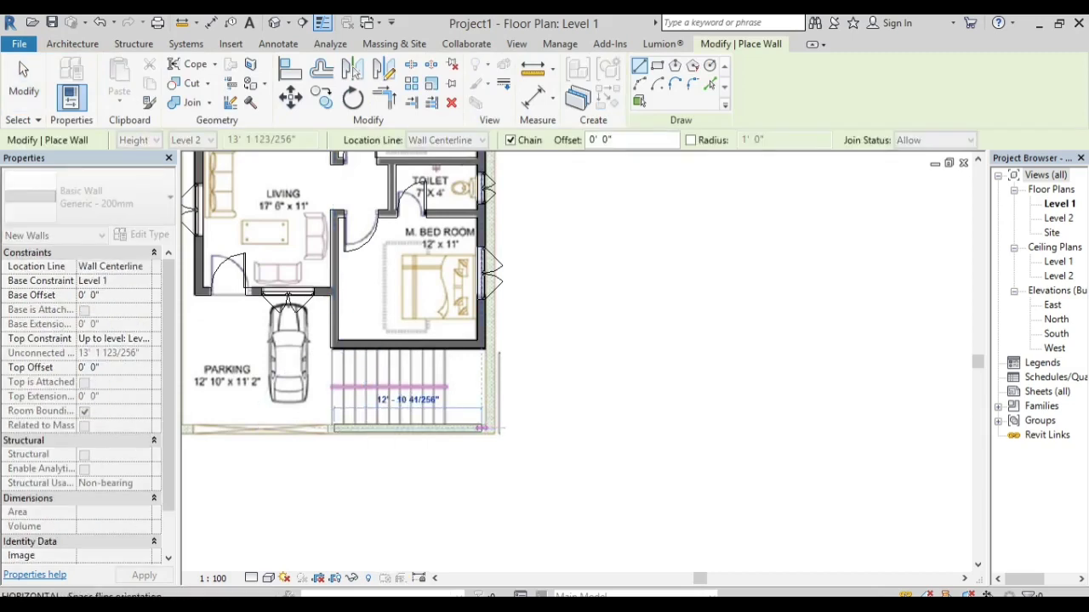
{"action": "left_click", "coordinate": [481, 428]}
{"action": "left_click", "coordinate": [480, 345]}
{"action": "key", "text": "Escape"}
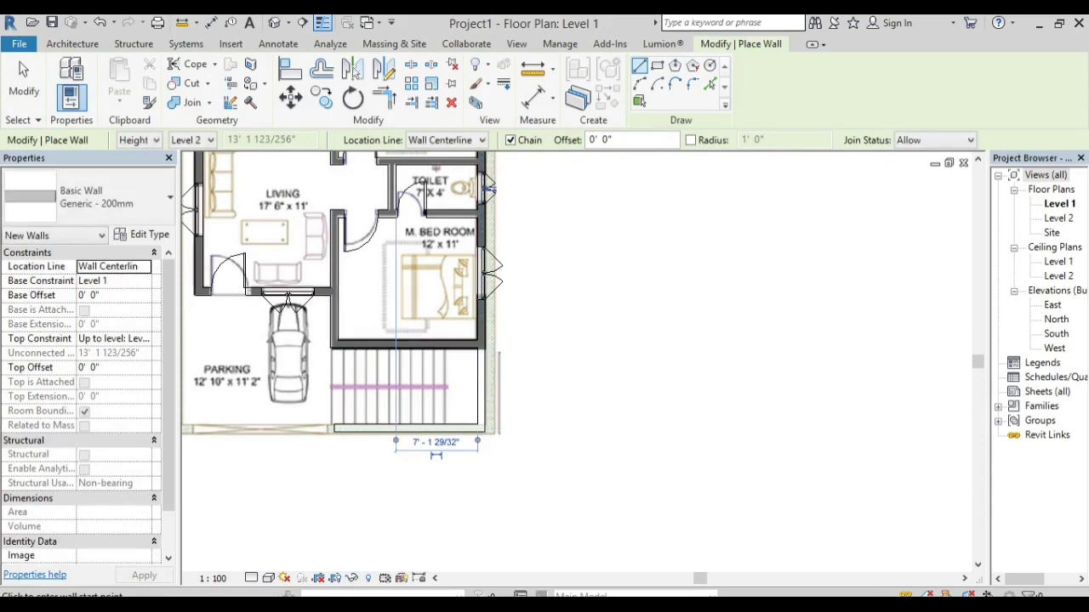
{"action": "key", "text": "Escape"}
{"action": "scroll", "coordinate": [655, 400], "scroll_direction": "down", "scroll_amount": 3}
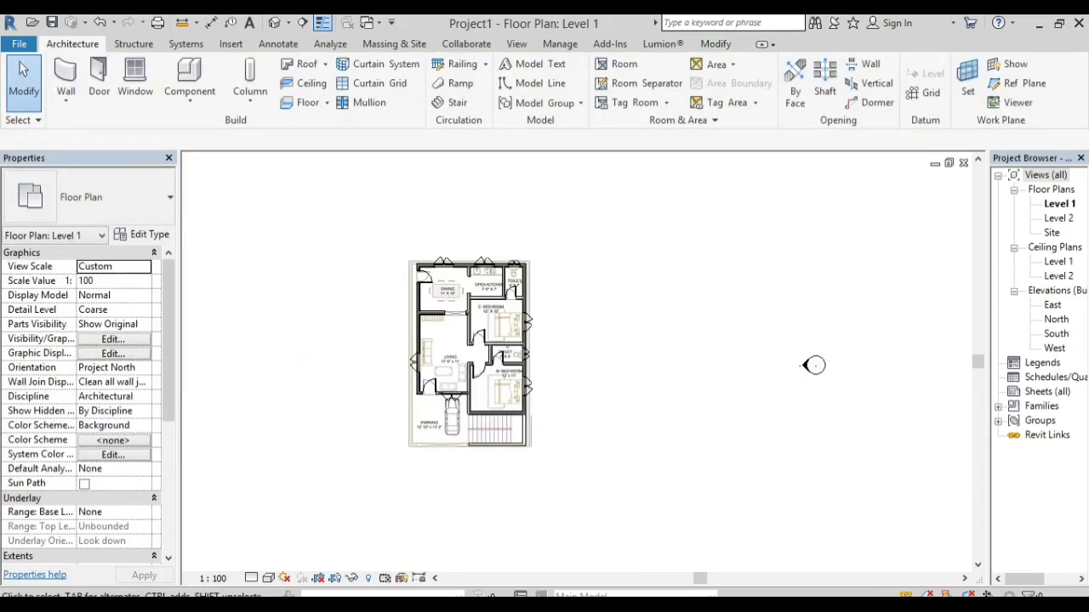
{"action": "scroll", "coordinate": [595, 272], "scroll_direction": "up", "scroll_amount": 3}
{"action": "scroll", "coordinate": [384, 263], "scroll_direction": "down", "scroll_amount": 2}
{"action": "scroll", "coordinate": [494, 232], "scroll_direction": "up", "scroll_amount": 5}
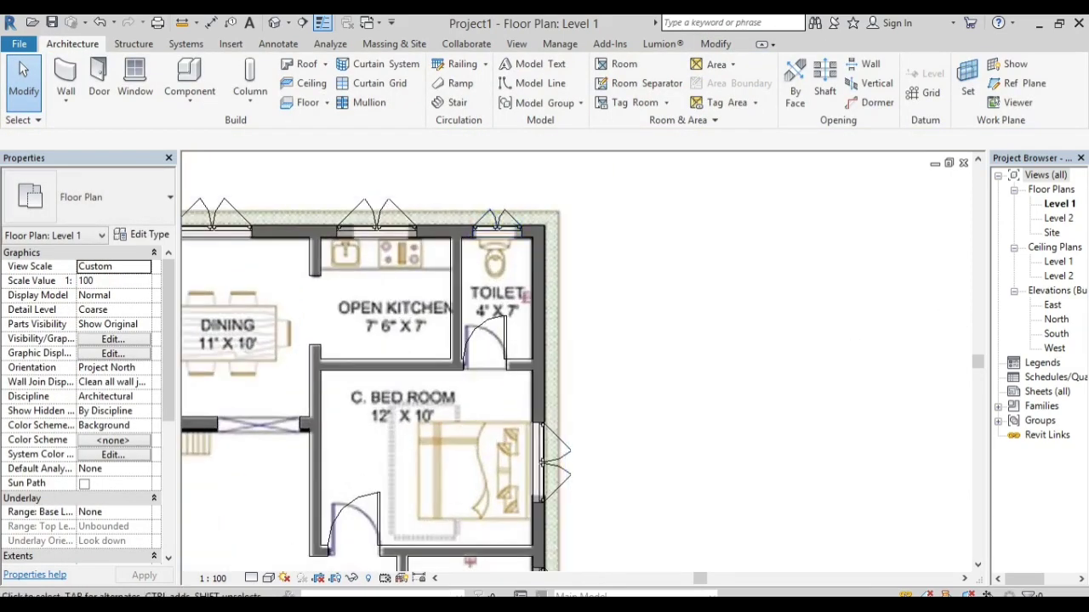
{"action": "left_click", "coordinate": [189, 81]}
Step: Load the M_Kitchenette - Medium family from US Metric > Specialty Equipment > Domestic
{"action": "left_click", "coordinate": [647, 85]}
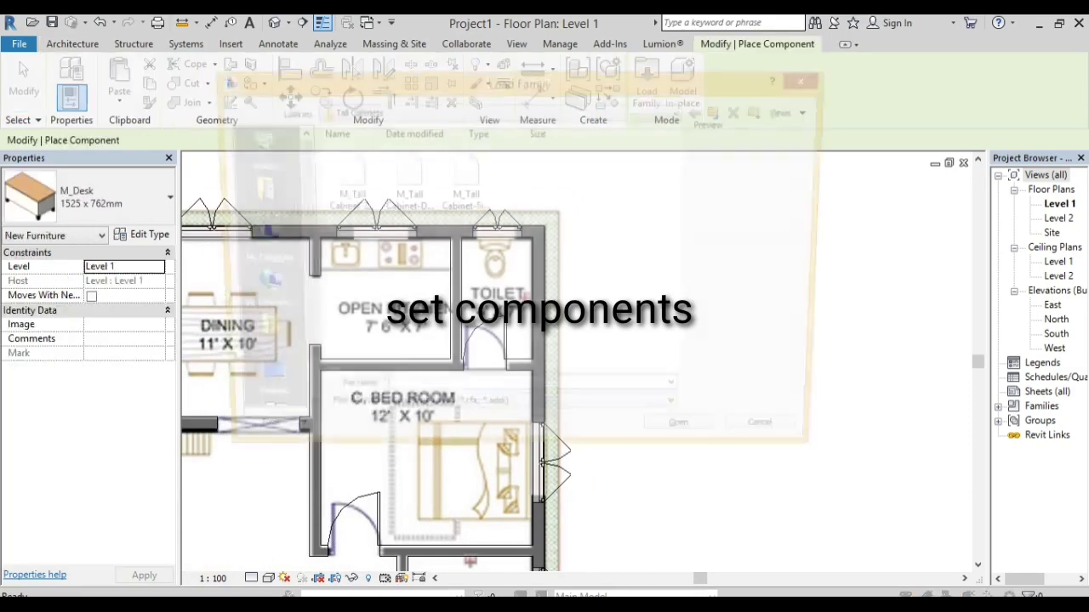
{"action": "left_click", "coordinate": [721, 110]}
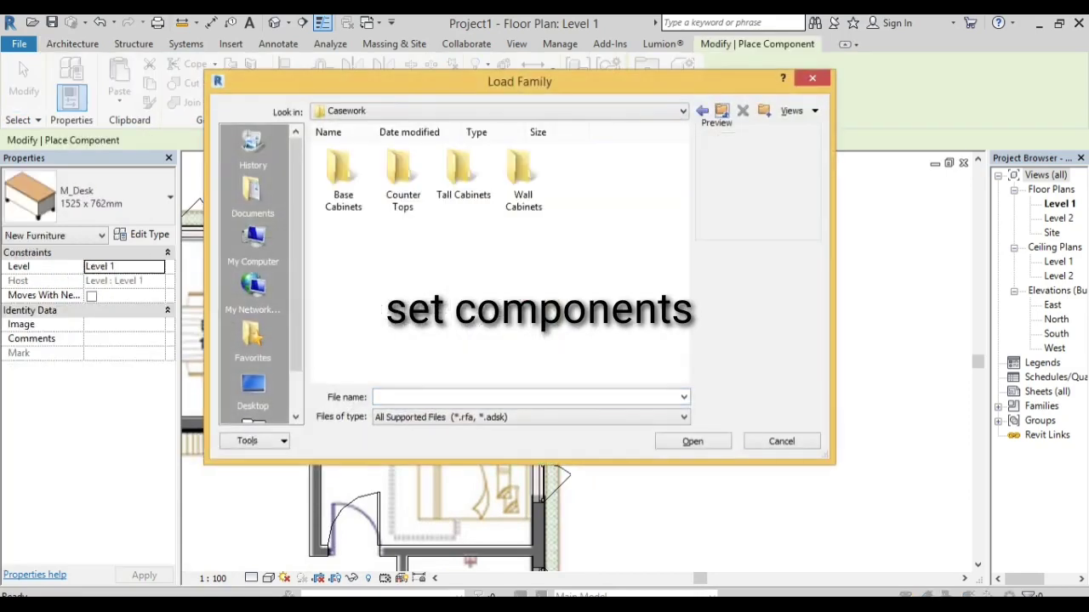
{"action": "left_click", "coordinate": [721, 111]}
{"action": "scroll", "coordinate": [511, 255], "scroll_direction": "down", "scroll_amount": 3}
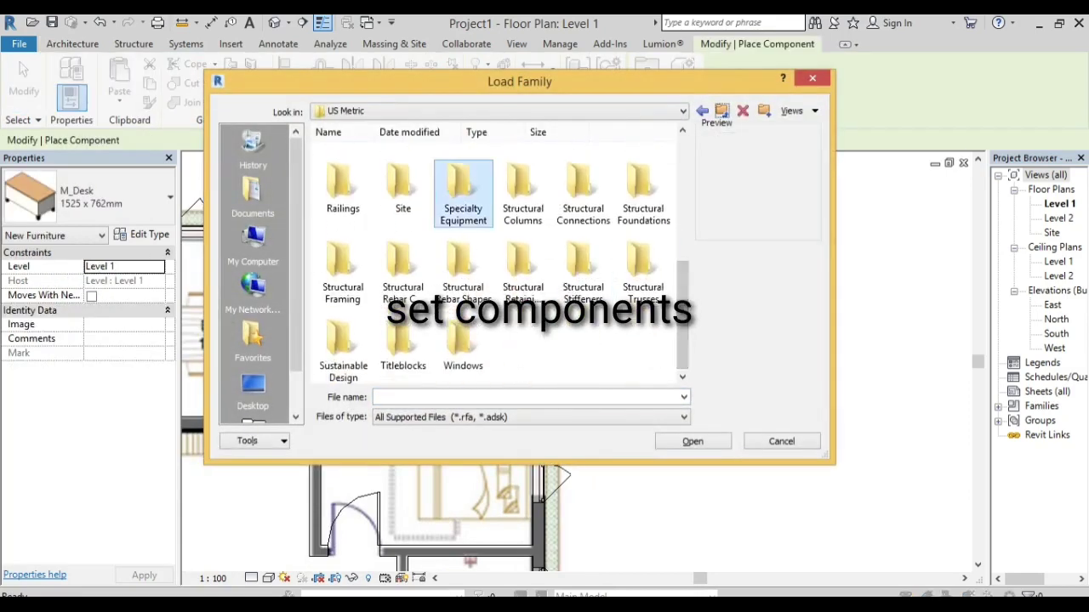
{"action": "double_click", "coordinate": [462, 178]}
{"action": "double_click", "coordinate": [402, 179]}
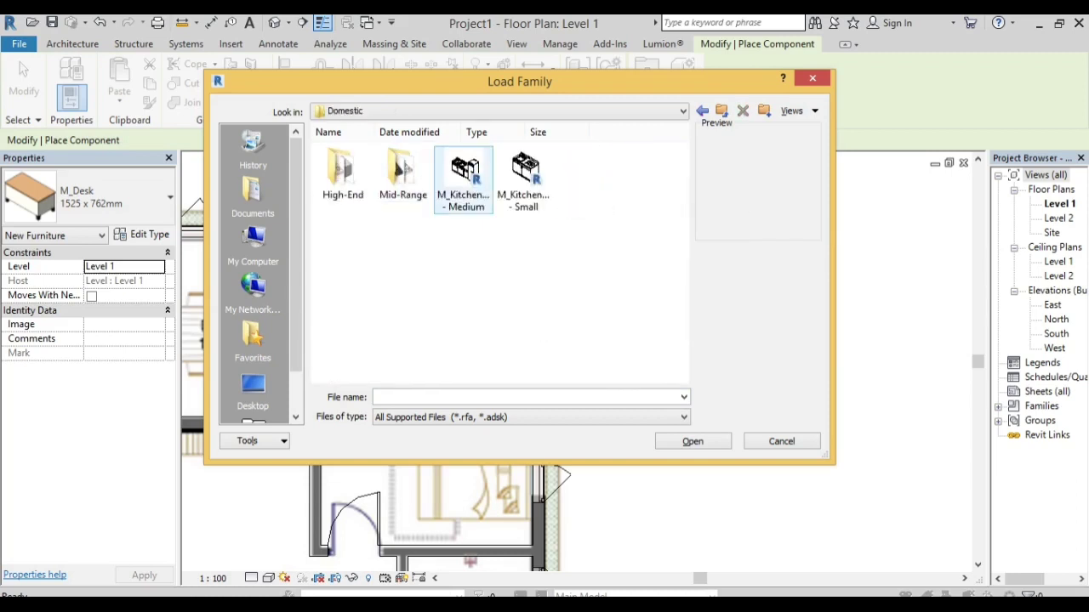
{"action": "left_click", "coordinate": [464, 179]}
{"action": "left_click", "coordinate": [694, 442]}
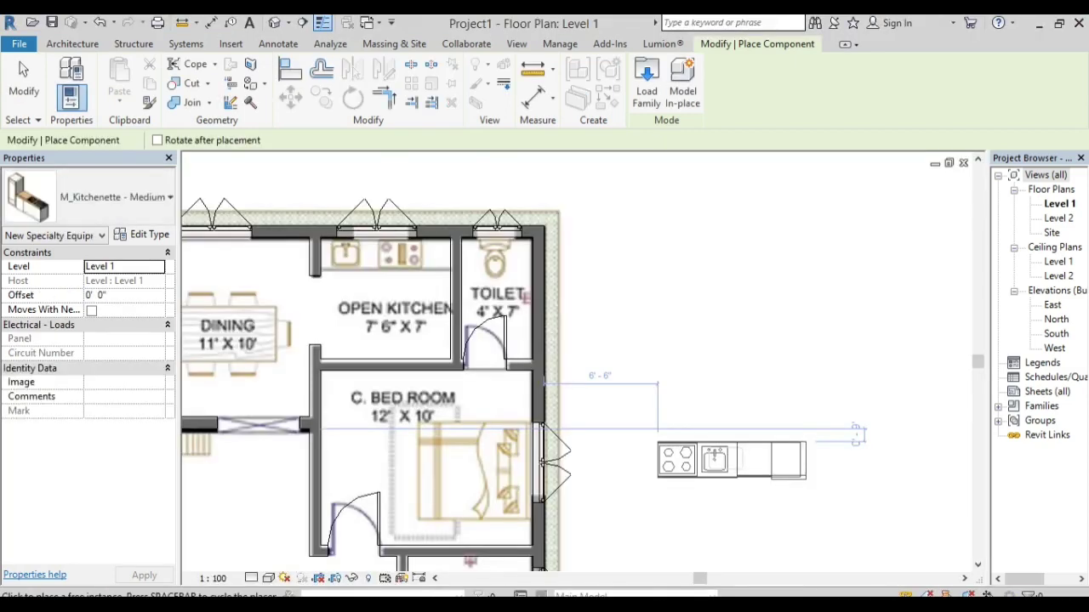
Step: Place the kitchenette against the Open Kitchen's top wall and select the wall crossing it
{"action": "scroll", "coordinate": [442, 341], "scroll_direction": "up", "scroll_amount": 3}
{"action": "scroll", "coordinate": [332, 276], "scroll_direction": "up", "scroll_amount": 1}
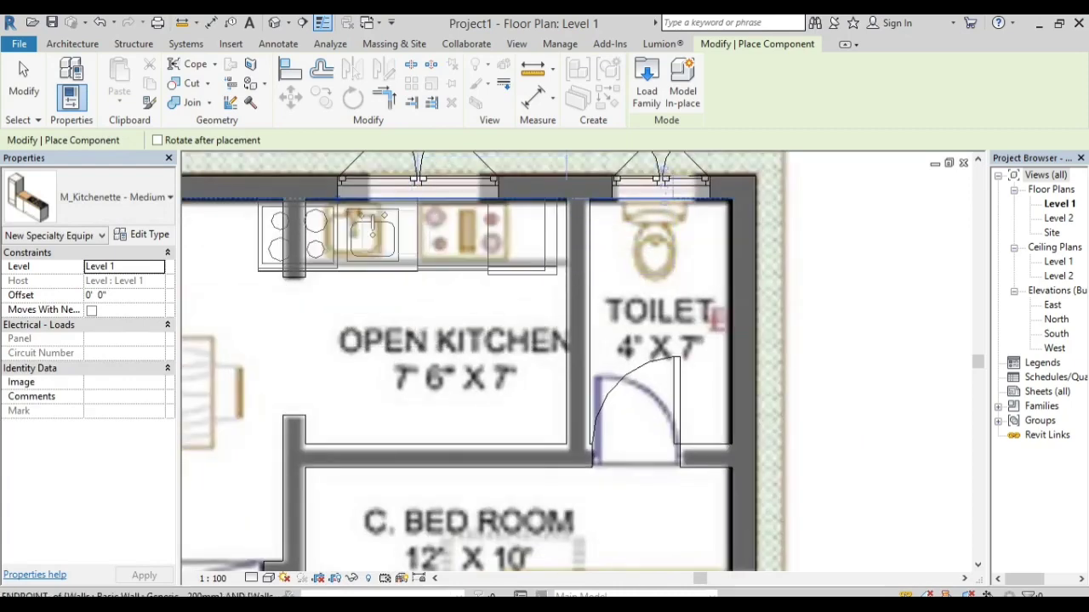
{"action": "left_click", "coordinate": [566, 178]}
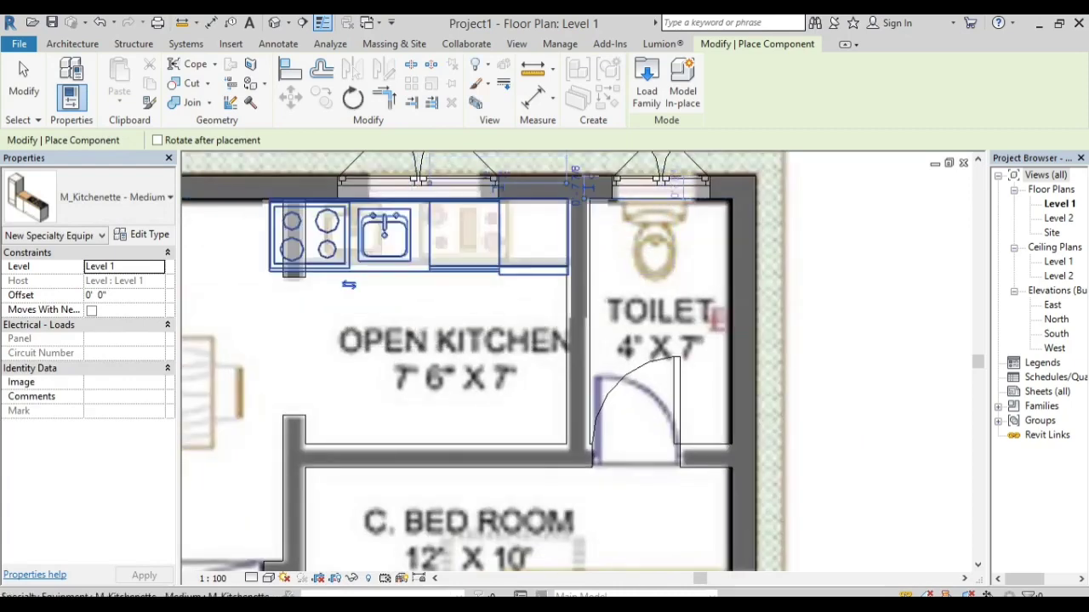
{"action": "left_click", "coordinate": [24, 85]}
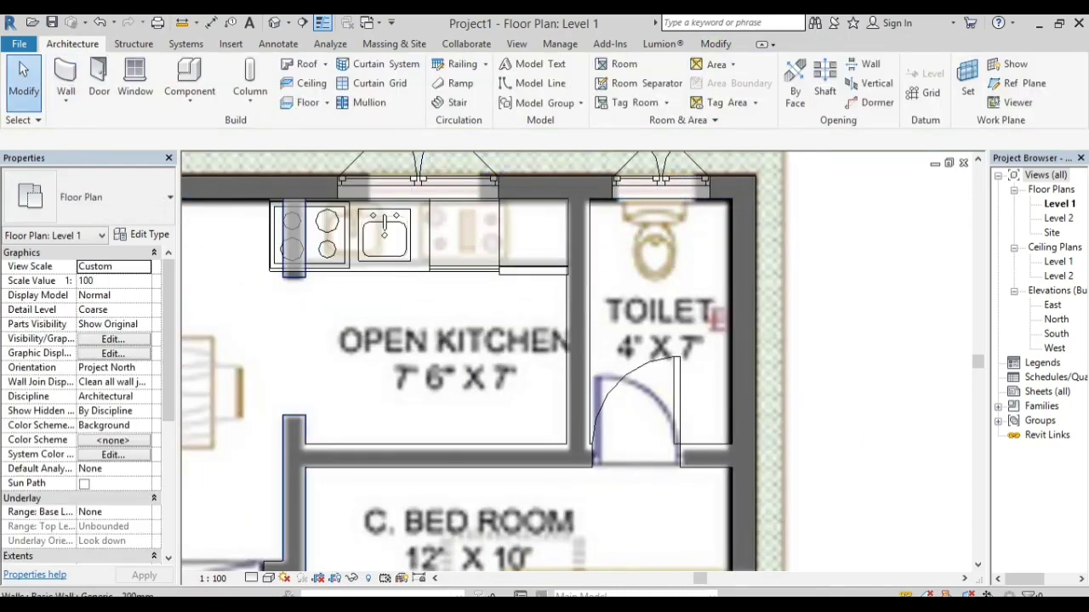
{"action": "left_click", "coordinate": [294, 429]}
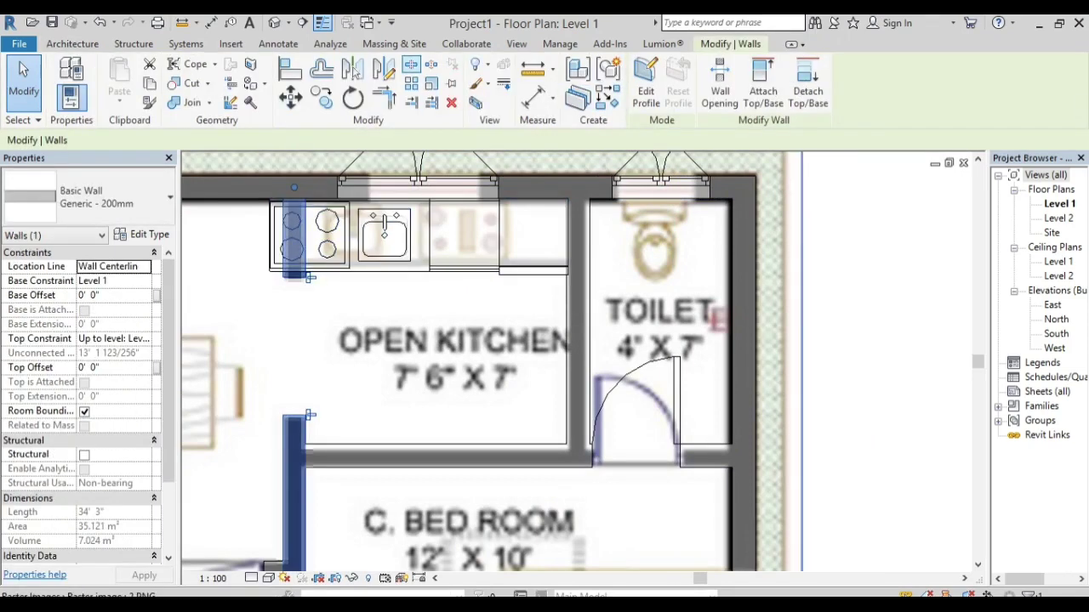
Step: Split the wall crossing the kitchenette and drag its short piece left, clear of the stove
{"action": "left_click", "coordinate": [411, 65]}
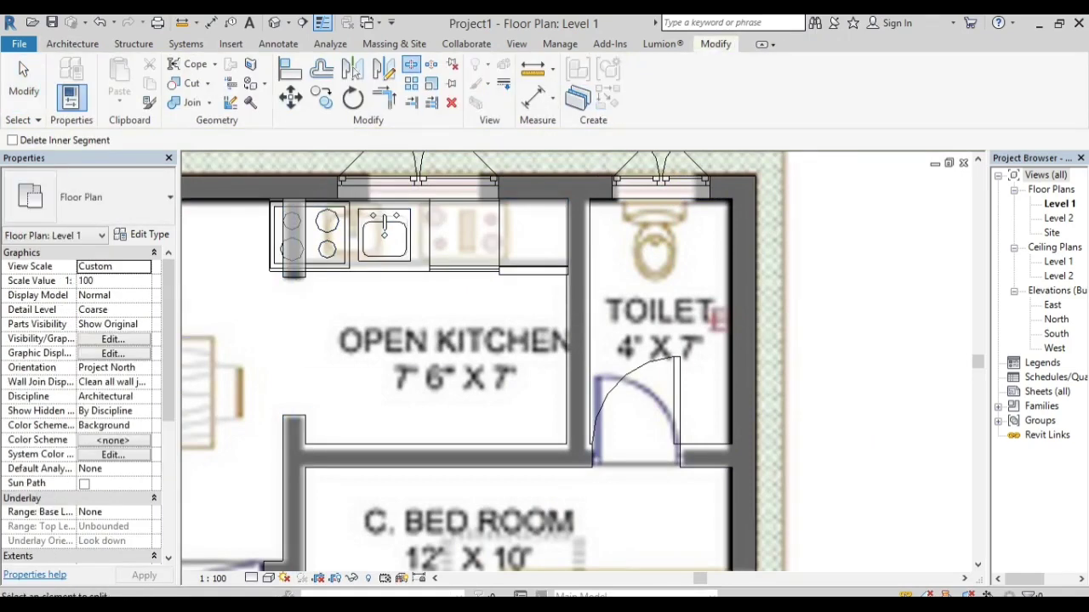
{"action": "key", "text": "Escape"}
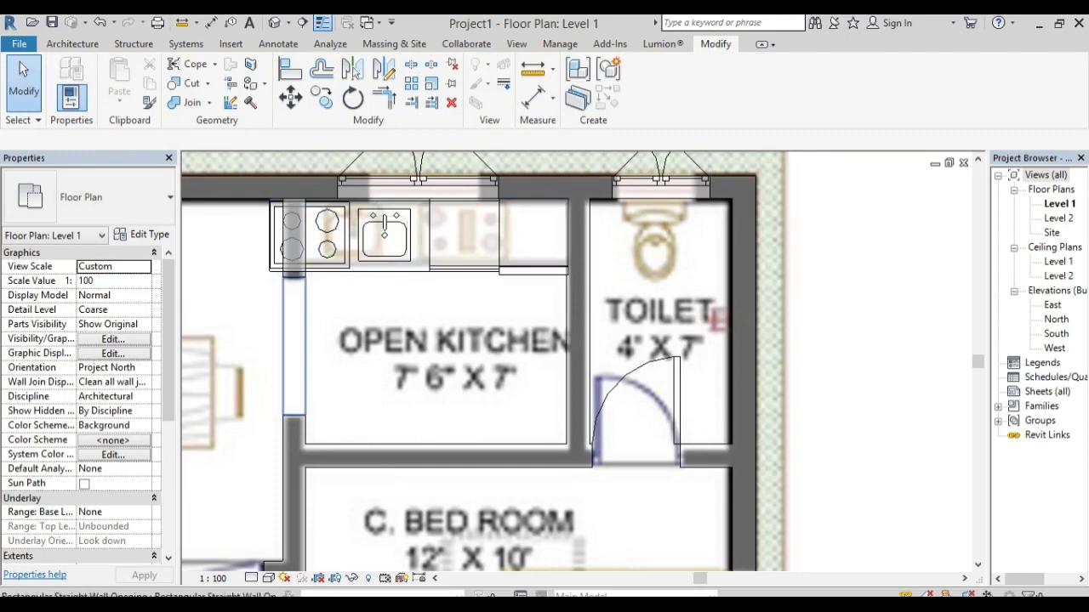
{"action": "scroll", "coordinate": [277, 224], "scroll_direction": "up", "scroll_amount": 5}
{"action": "left_click", "coordinate": [326, 255]}
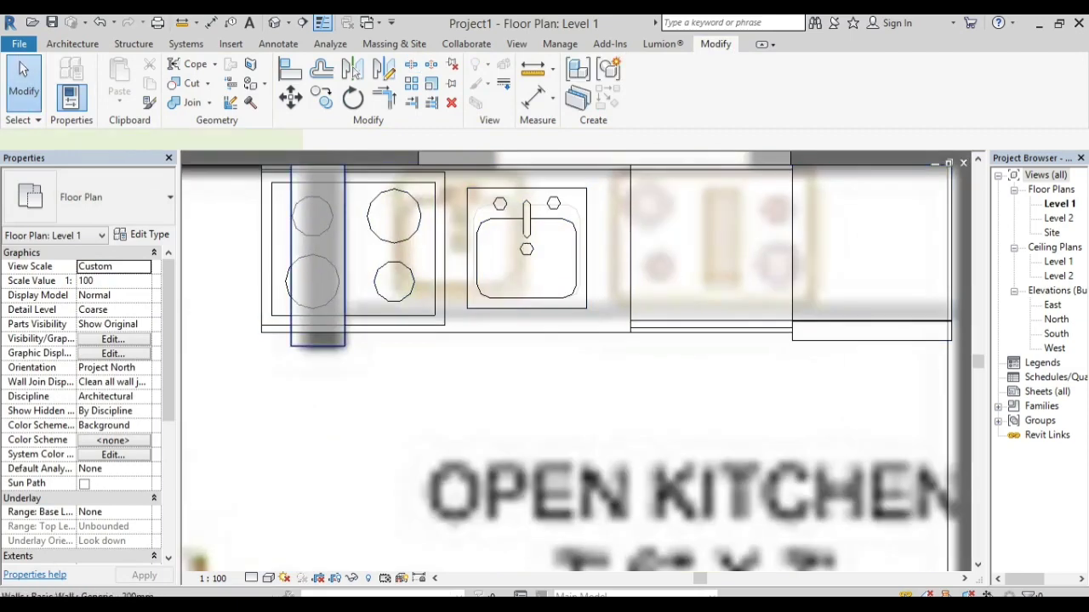
{"action": "left_click_drag", "start_coordinate": [289, 255], "coordinate": [254, 264]}
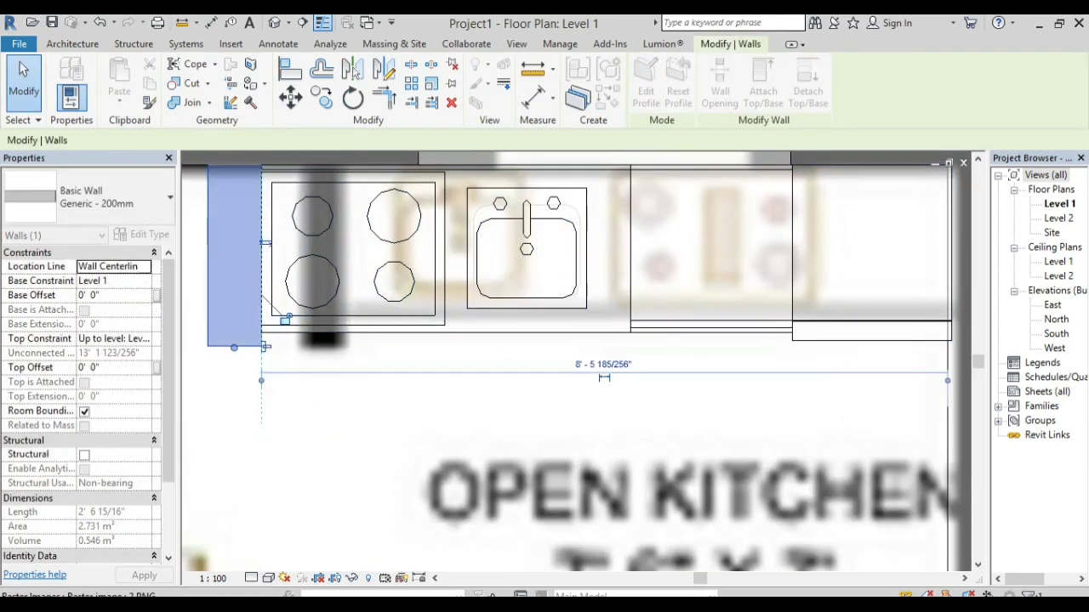
{"action": "left_click", "coordinate": [334, 440]}
{"action": "scroll", "coordinate": [336, 440], "scroll_direction": "down", "scroll_amount": 3}
{"action": "scroll", "coordinate": [364, 347], "scroll_direction": "down", "scroll_amount": 3}
{"action": "left_click", "coordinate": [734, 459]}
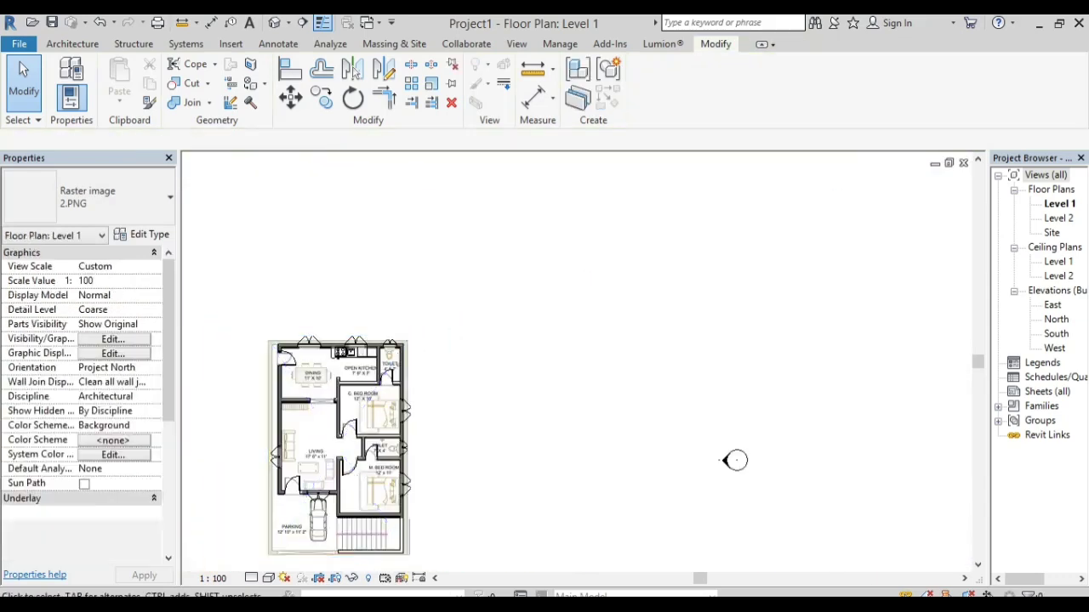
{"action": "left_click", "coordinate": [72, 44]}
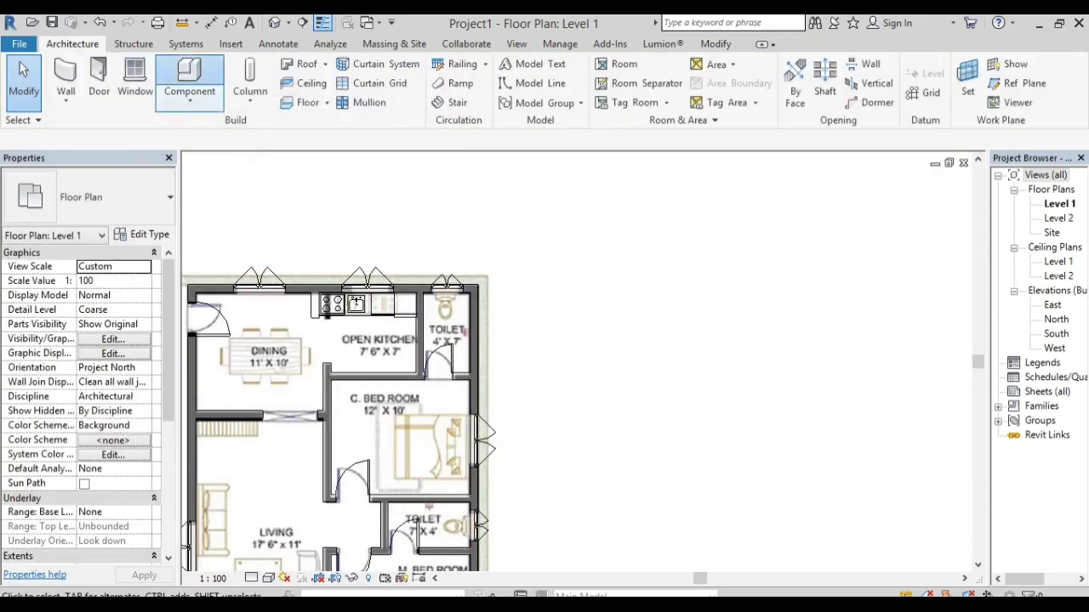
Step: Load the L-shaped counter top with sink family from Casework > Counter Tops
{"action": "left_click", "coordinate": [189, 81]}
{"action": "left_click", "coordinate": [646, 83]}
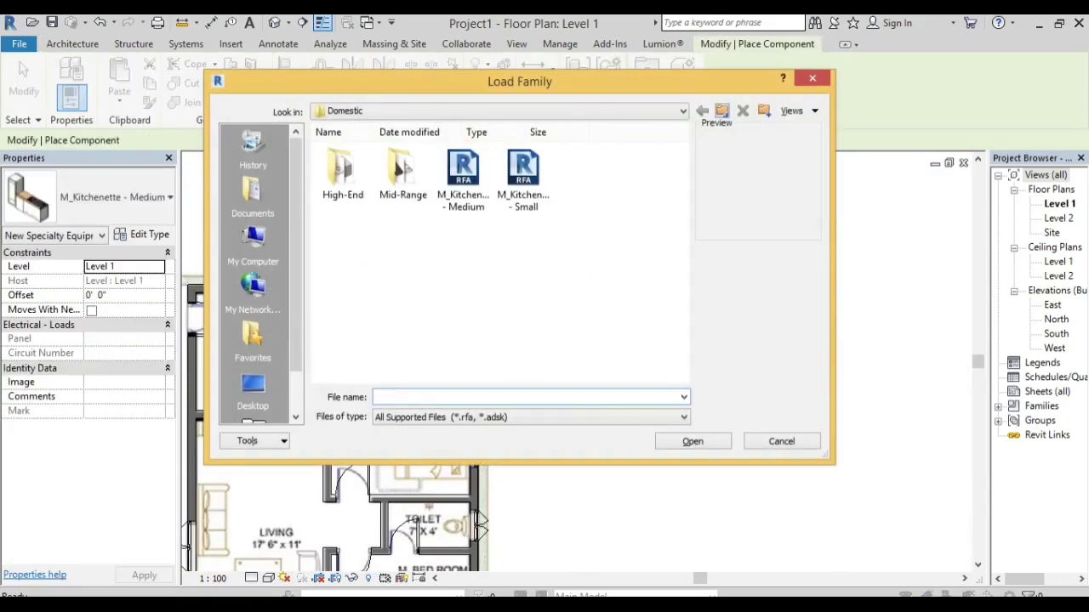
{"action": "key", "text": "BackSpace"}
{"action": "key", "text": "BackSpace"}
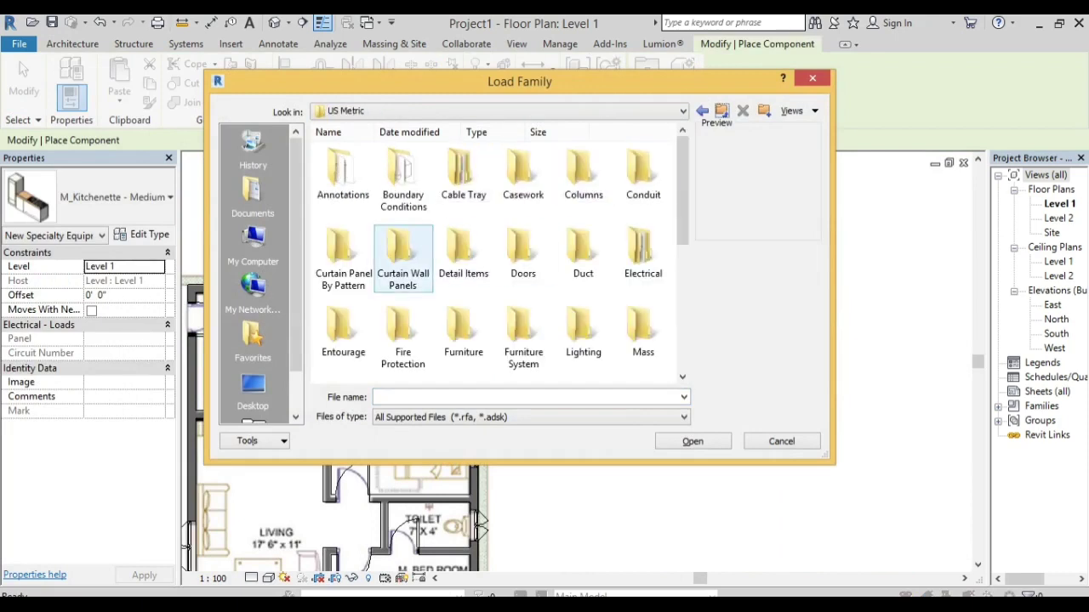
{"action": "double_click", "coordinate": [523, 174]}
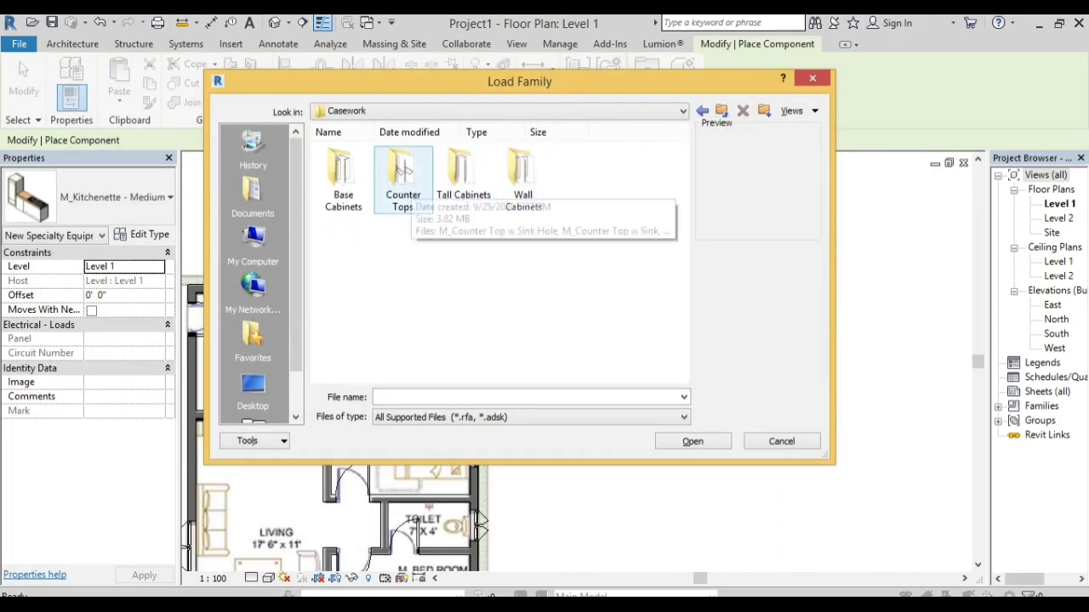
{"action": "double_click", "coordinate": [403, 175]}
{"action": "left_click", "coordinate": [459, 231]}
{"action": "left_click", "coordinate": [693, 442]}
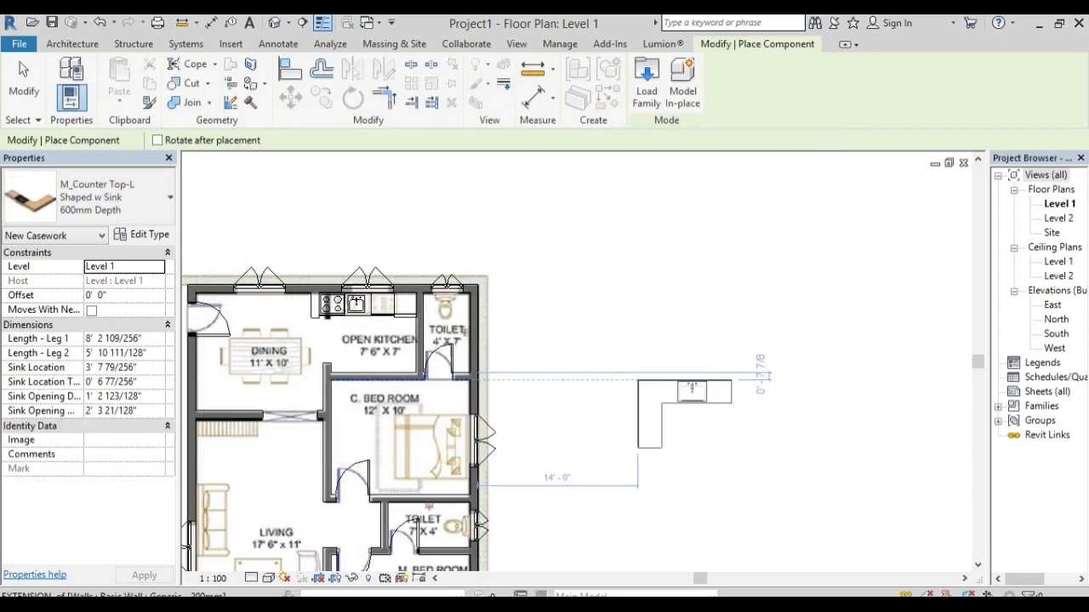
Step: Drag the L-shaped counter's leg ends to shorten it, Leg 2 to 4' 8 43/128"
{"action": "scroll", "coordinate": [384, 379], "scroll_direction": "up", "scroll_amount": 1}
{"action": "scroll", "coordinate": [383, 380], "scroll_direction": "up", "scroll_amount": 3}
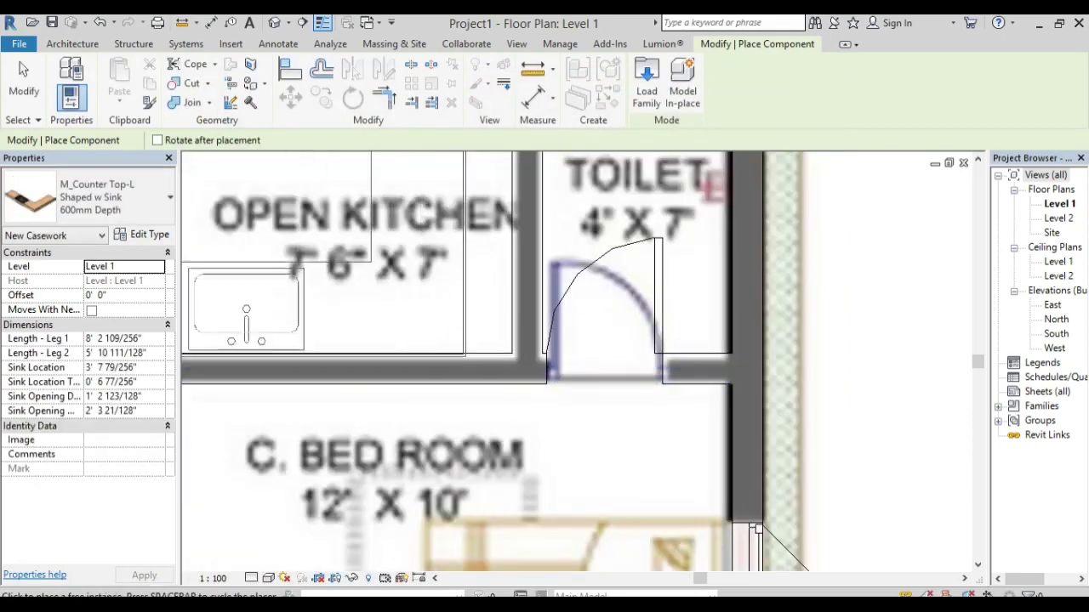
{"action": "key", "text": "Escape"}
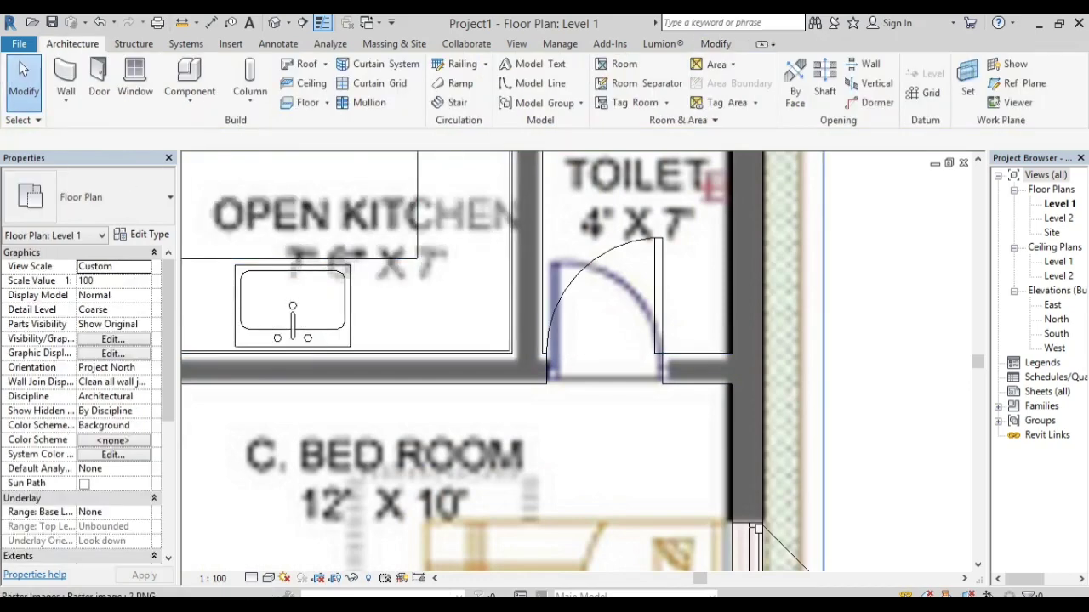
{"action": "scroll", "coordinate": [672, 502], "scroll_direction": "down", "scroll_amount": 3}
{"action": "left_click", "coordinate": [391, 383]}
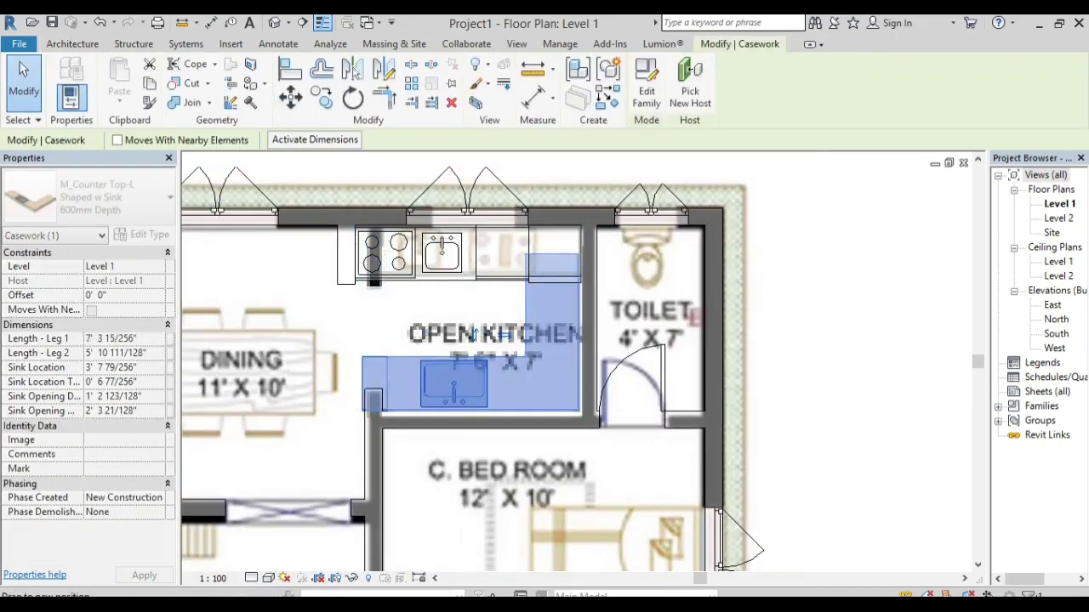
{"action": "left_click_drag", "start_coordinate": [372, 333], "coordinate": [383, 334]}
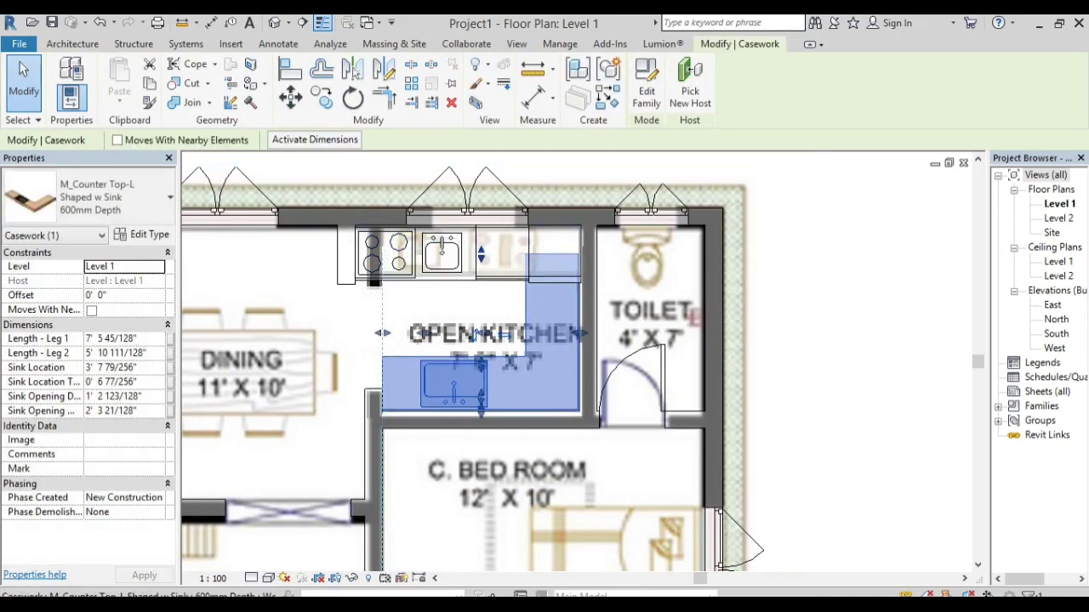
{"action": "left_click_drag", "start_coordinate": [481, 253], "coordinate": [481, 283]}
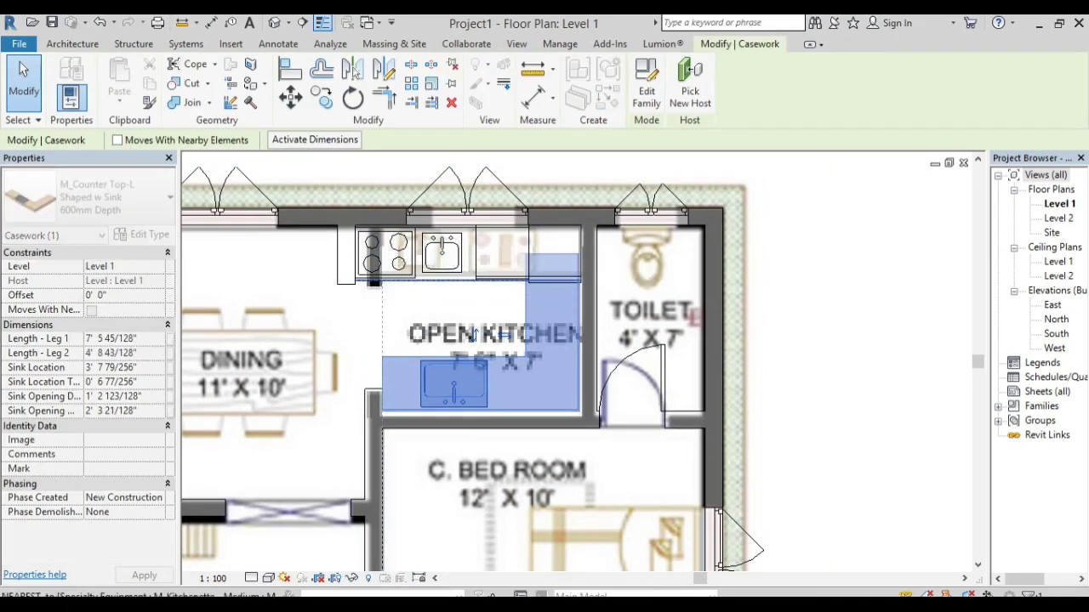
{"action": "key", "text": "Escape"}
{"action": "scroll", "coordinate": [494, 331], "scroll_direction": "down", "scroll_amount": 3}
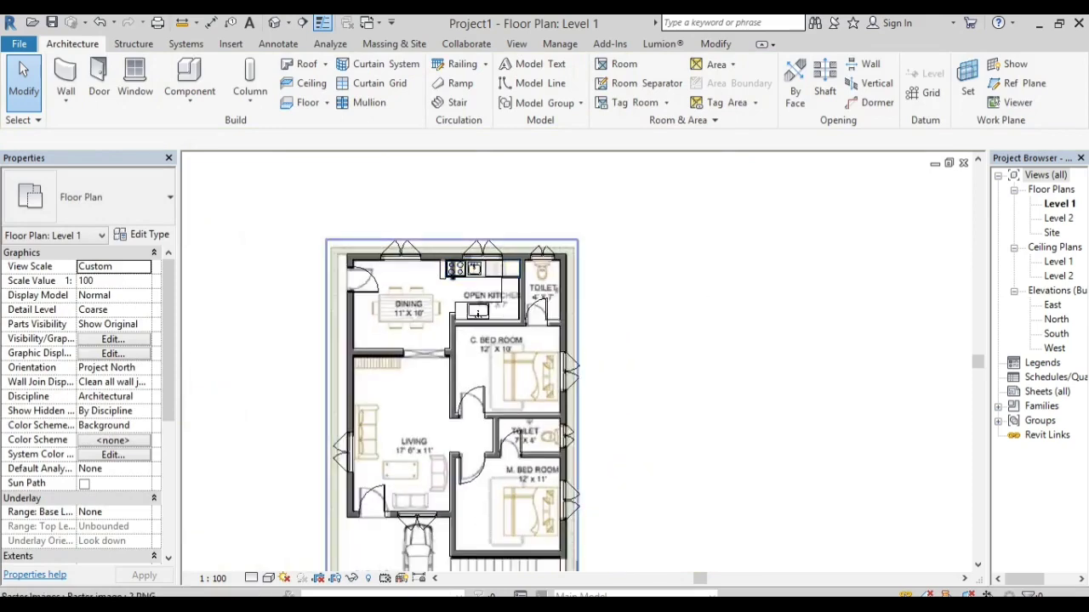
{"action": "scroll", "coordinate": [506, 325], "scroll_direction": "up", "scroll_amount": 2}
Step: Load the M_Toilet-Domestic-3D family from Plumbing > Architectural > Fixtures > Water Closets
{"action": "left_click", "coordinate": [189, 85]}
{"action": "left_click", "coordinate": [646, 85]}
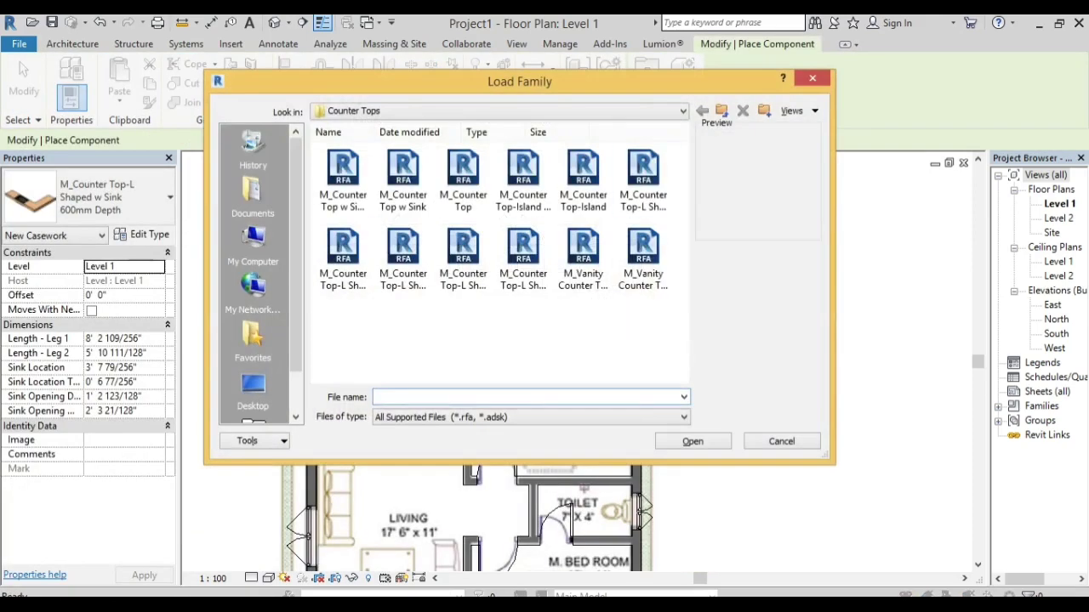
{"action": "left_click", "coordinate": [722, 110]}
{"action": "left_click", "coordinate": [722, 111]}
{"action": "scroll", "coordinate": [502, 255], "scroll_direction": "down", "scroll_amount": 3}
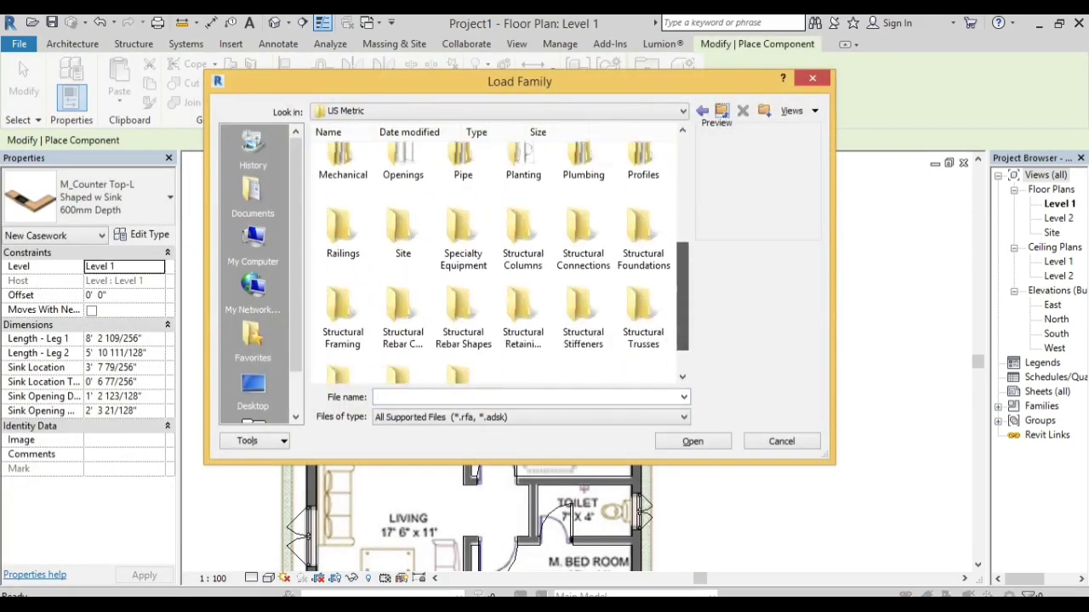
{"action": "scroll", "coordinate": [502, 255], "scroll_direction": "down", "scroll_amount": 1}
{"action": "double_click", "coordinate": [583, 200]}
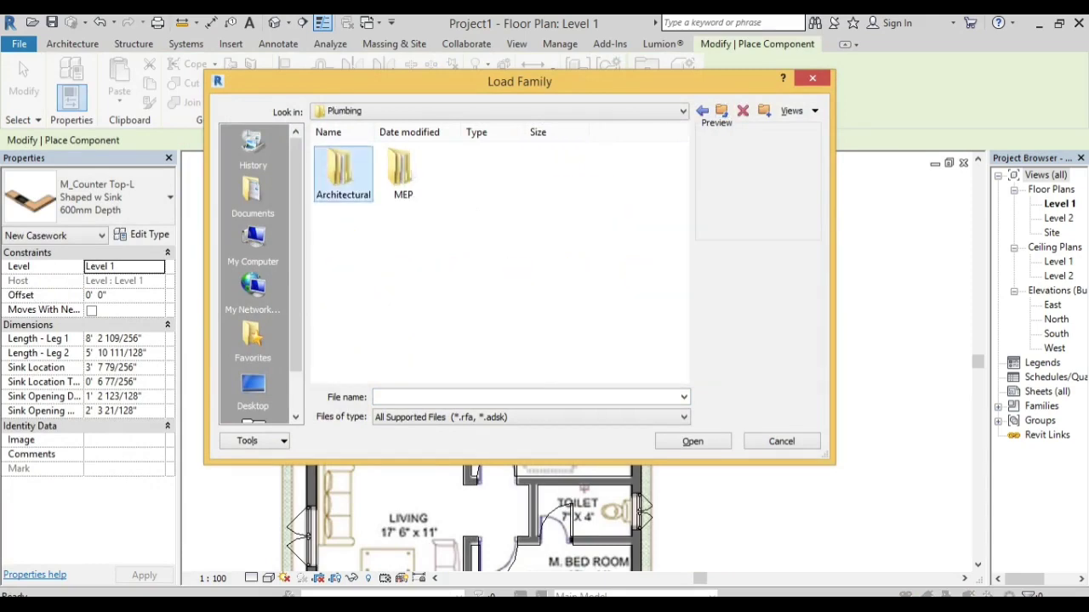
{"action": "double_click", "coordinate": [343, 174]}
{"action": "double_click", "coordinate": [403, 175]}
{"action": "double_click", "coordinate": [343, 255]}
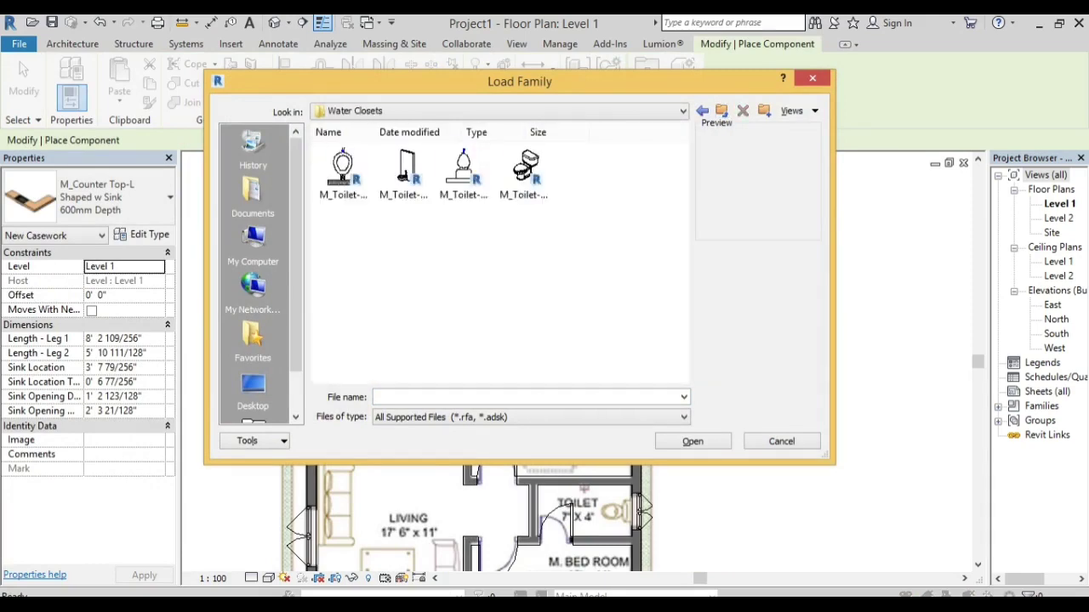
{"action": "left_click", "coordinate": [523, 179]}
{"action": "left_click", "coordinate": [692, 441]}
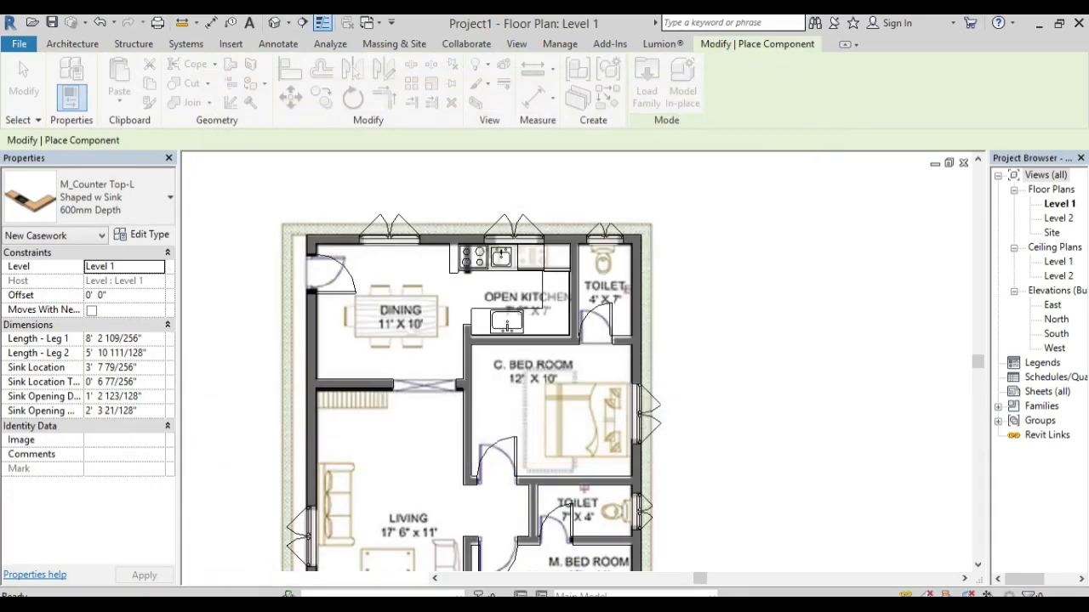
Step: Place a toilet fixture against the upper toilet room's top wall
{"action": "scroll", "coordinate": [600, 269], "scroll_direction": "up", "scroll_amount": 5}
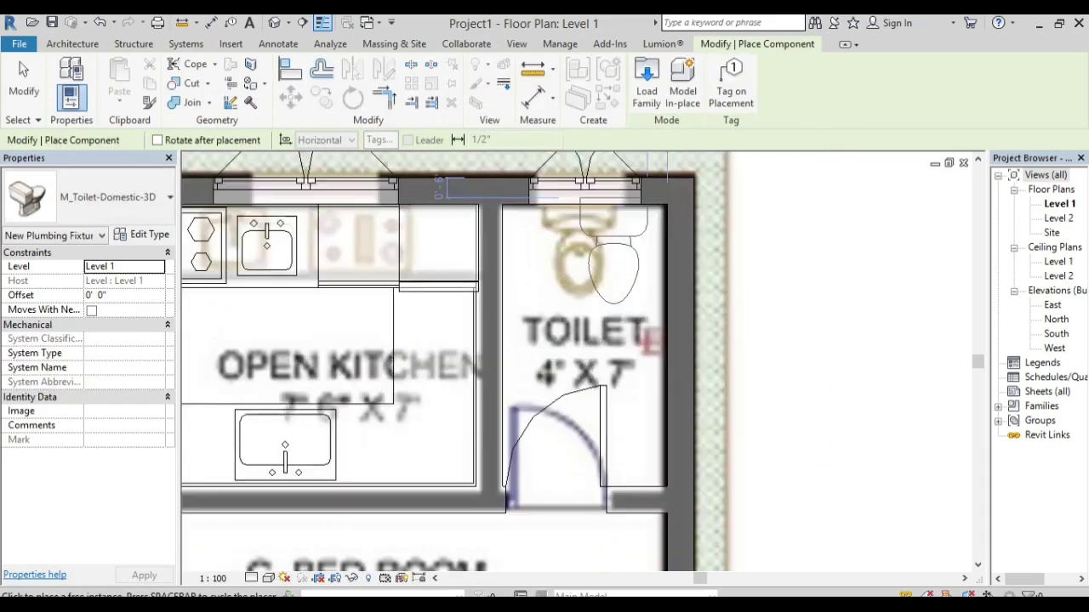
{"action": "left_click", "coordinate": [585, 274]}
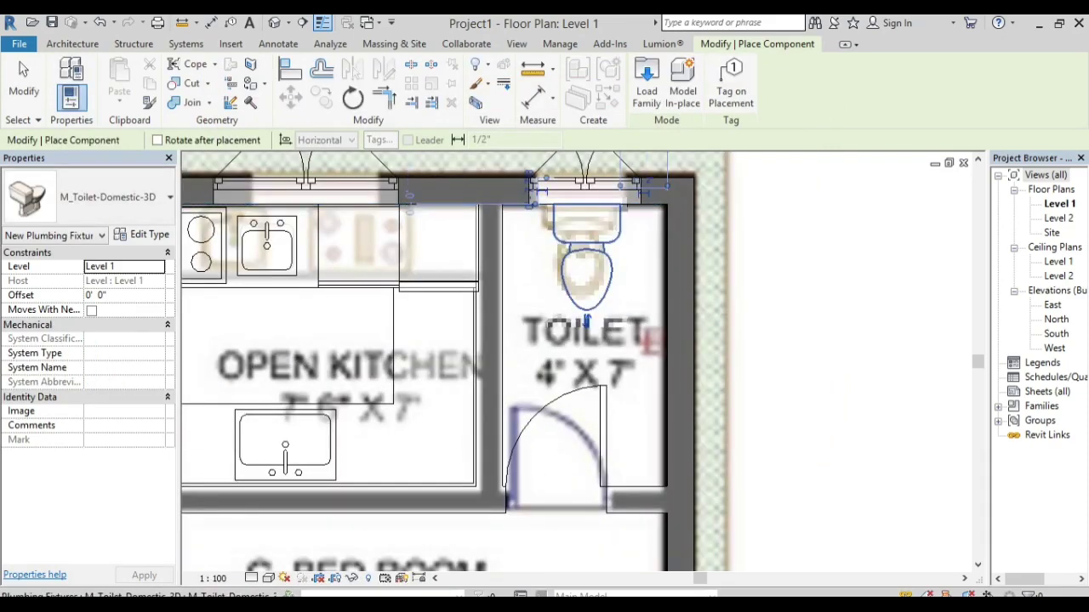
{"action": "scroll", "coordinate": [587, 272], "scroll_direction": "down", "scroll_amount": 5}
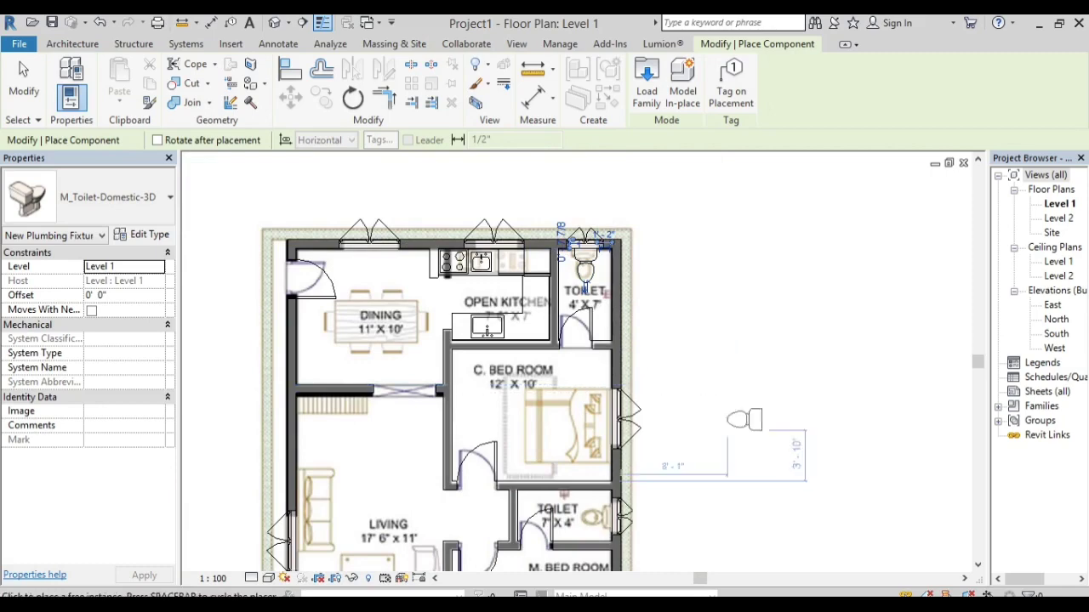
{"action": "scroll", "coordinate": [578, 526], "scroll_direction": "up", "scroll_amount": 4}
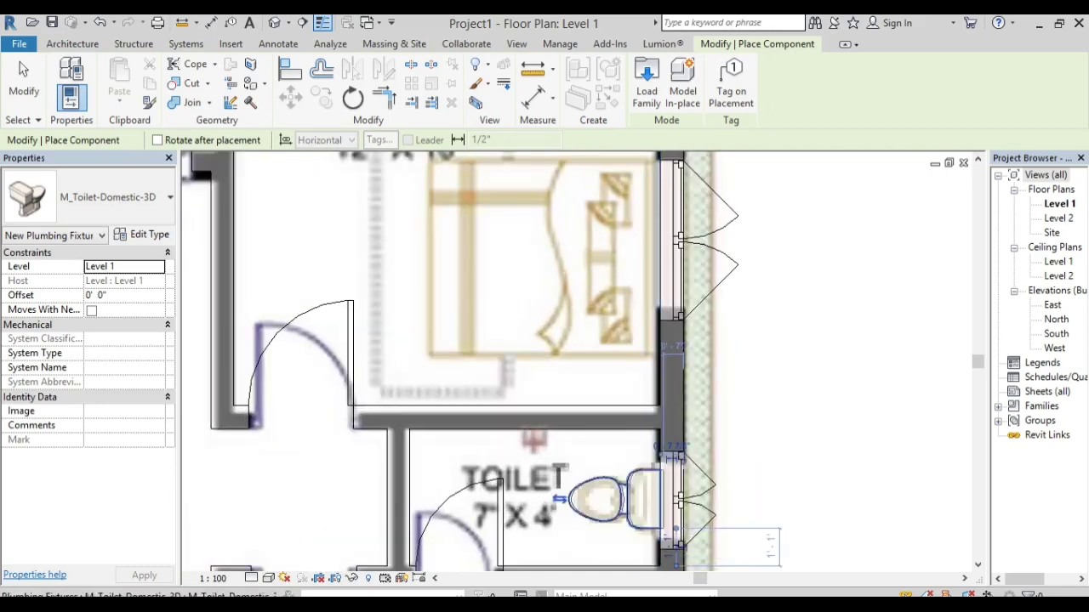
{"action": "scroll", "coordinate": [651, 425], "scroll_direction": "down", "scroll_amount": 5}
{"action": "left_click", "coordinate": [24, 80]}
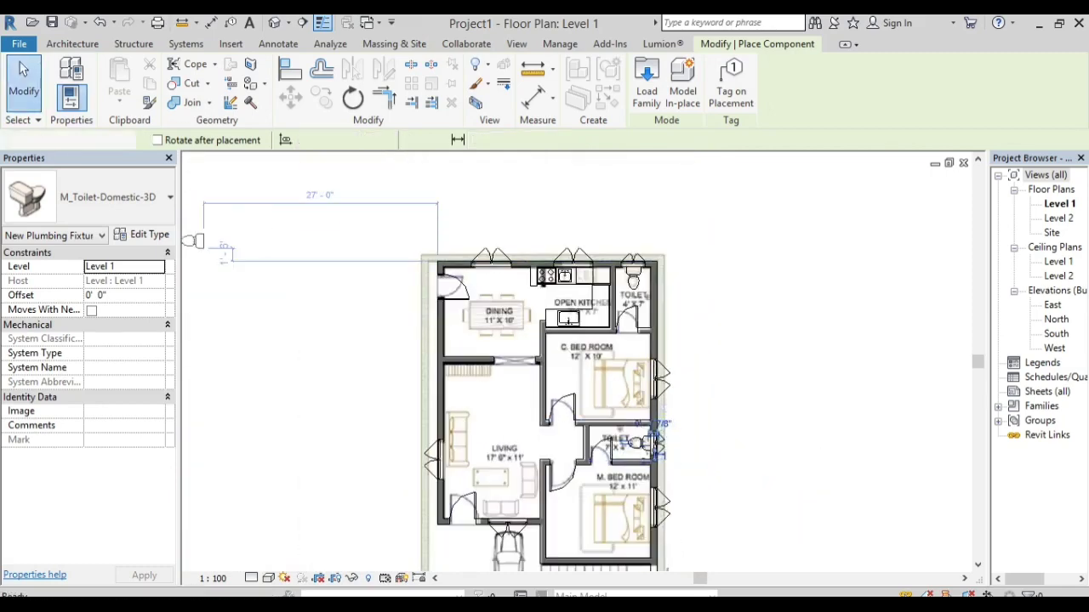
{"action": "scroll", "coordinate": [417, 192], "scroll_direction": "down", "scroll_amount": 2}
Step: Start a Cast-In-Place Monolithic Stair with its run location line set to Run: Left
{"action": "scroll", "coordinate": [536, 430], "scroll_direction": "up", "scroll_amount": 3}
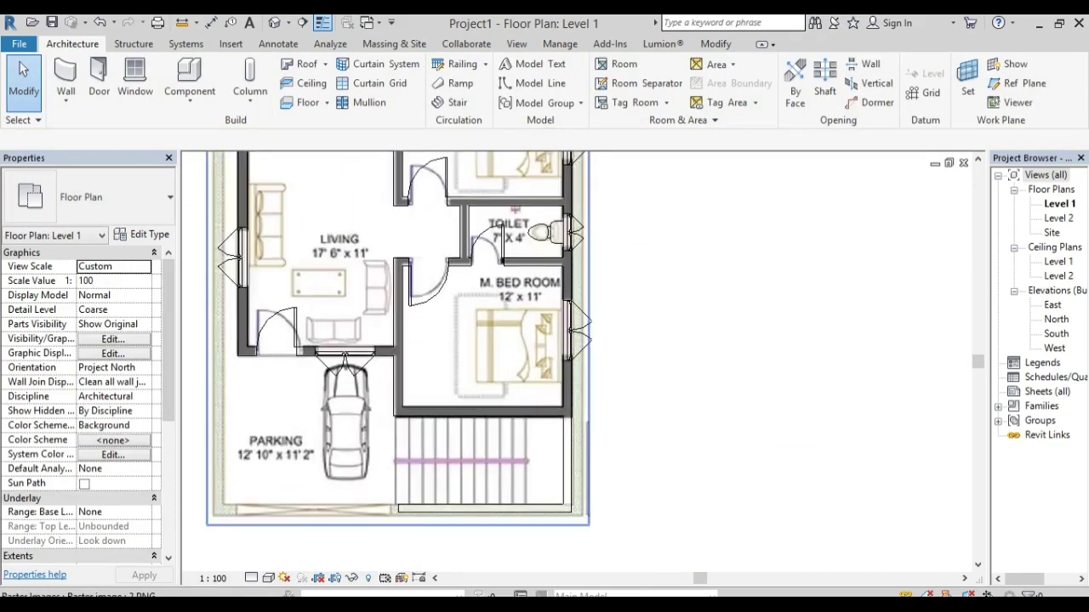
{"action": "scroll", "coordinate": [536, 430], "scroll_direction": "up", "scroll_amount": 1}
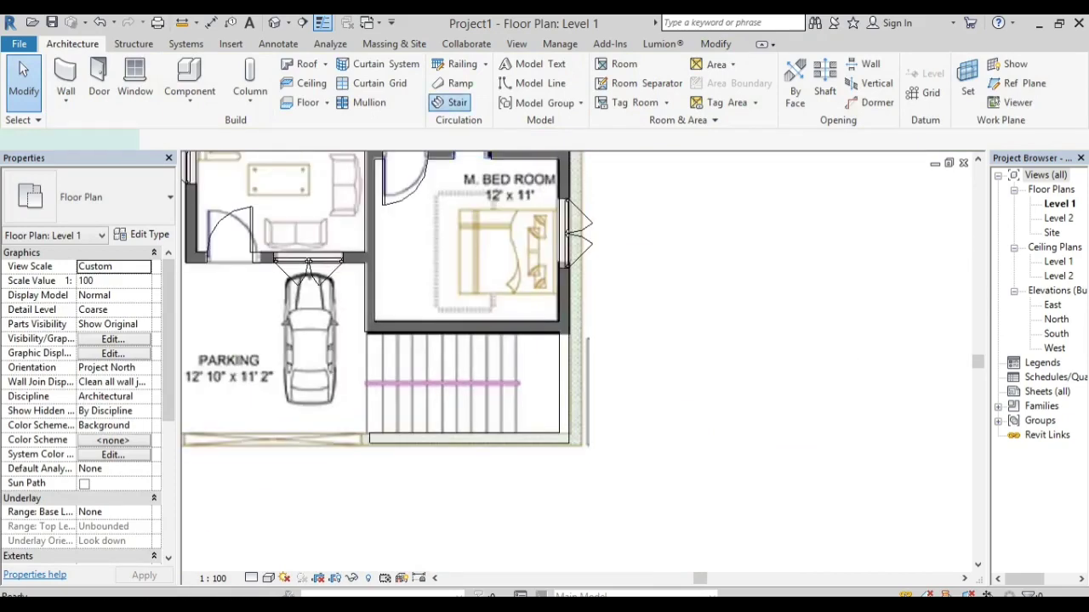
{"action": "left_click", "coordinate": [450, 102]}
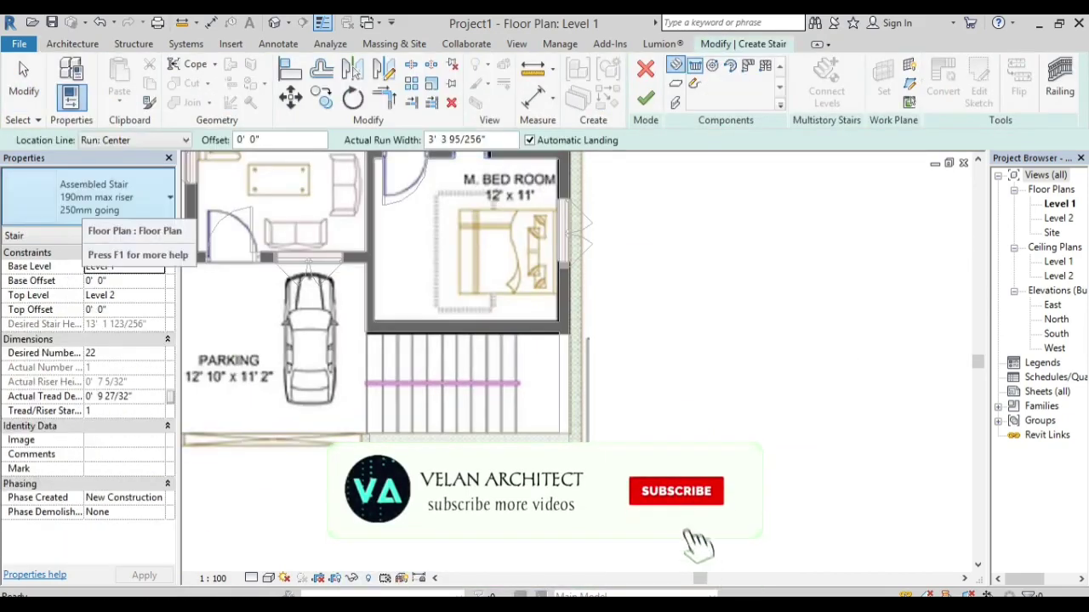
{"action": "left_click", "coordinate": [94, 197]}
{"action": "left_click", "coordinate": [51, 309]}
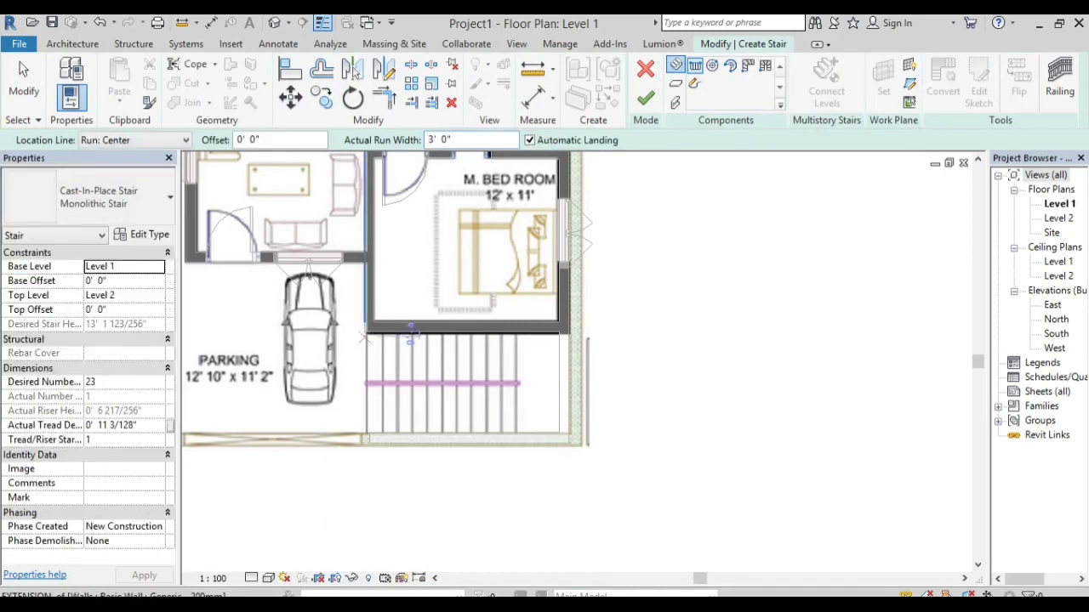
{"action": "left_click", "coordinate": [134, 139]}
{"action": "left_click", "coordinate": [111, 178]}
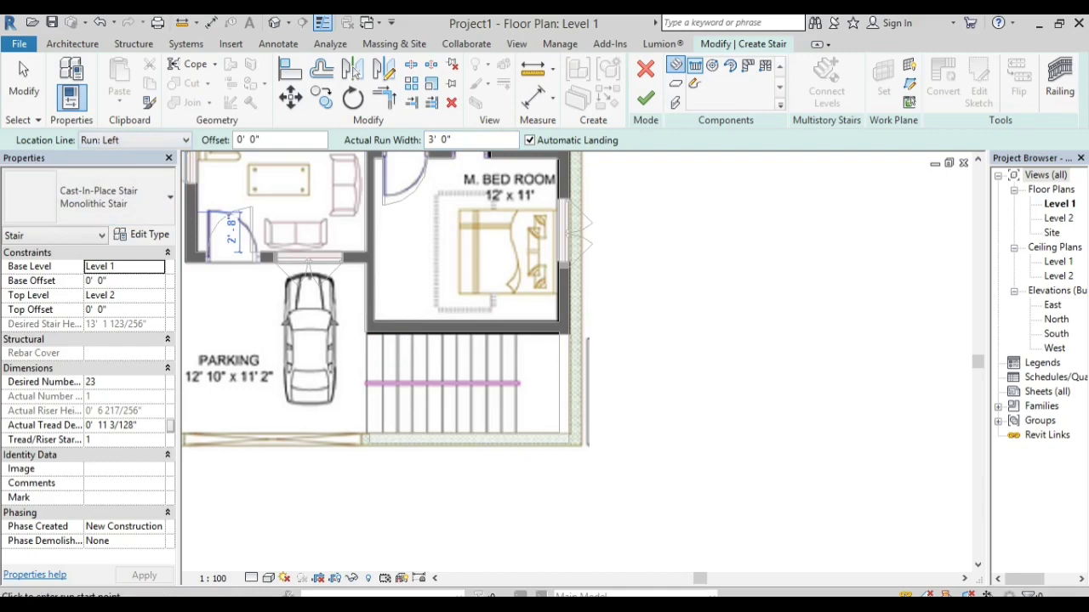
Step: Sketch the first 12-riser run along the upper wall, then risers 13–23 below using Run: Right
{"action": "scroll", "coordinate": [367, 334], "scroll_direction": "up", "scroll_amount": 4}
{"action": "scroll", "coordinate": [433, 326], "scroll_direction": "down", "scroll_amount": 3}
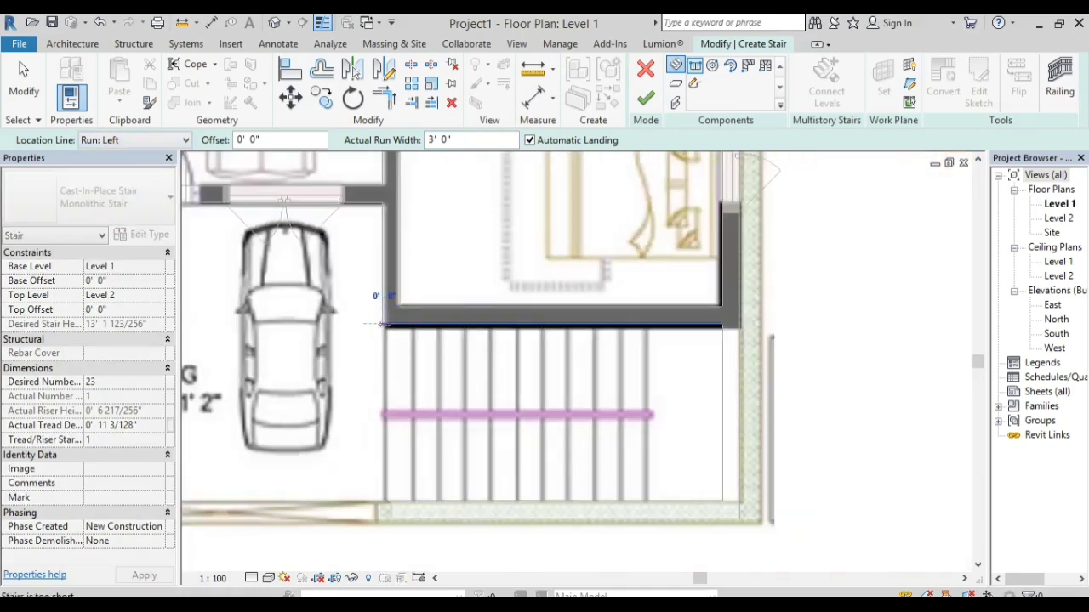
{"action": "left_click", "coordinate": [651, 325]}
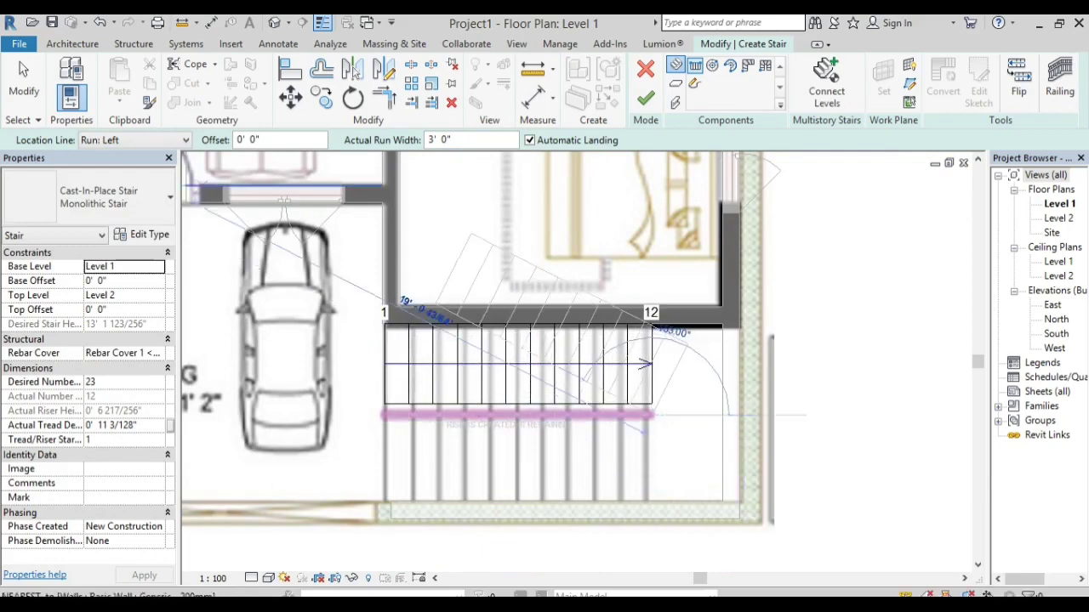
{"action": "left_click", "coordinate": [133, 139]}
{"action": "left_click", "coordinate": [111, 190]}
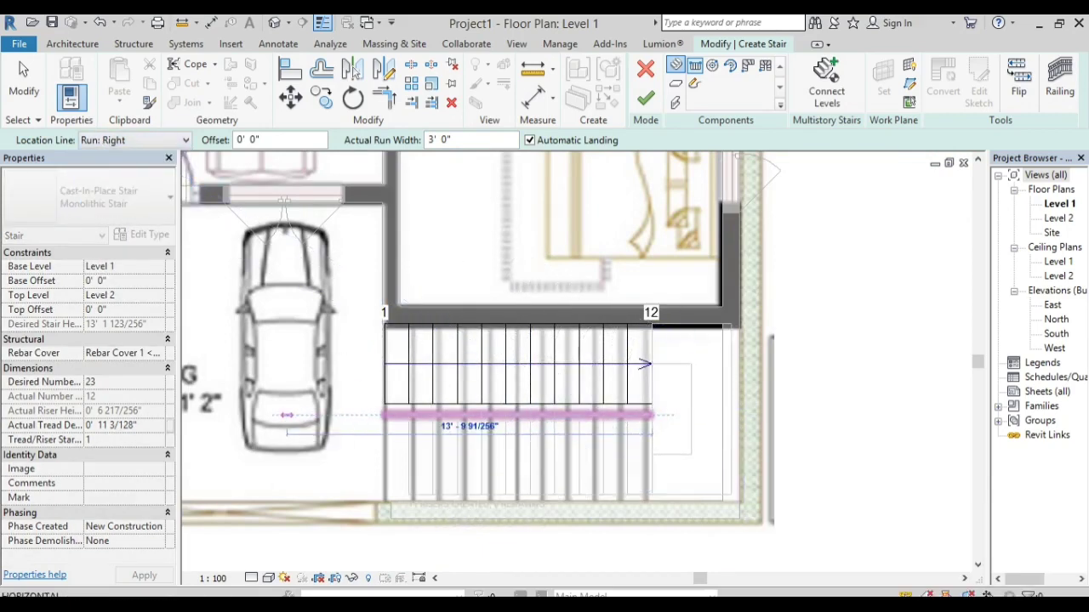
{"action": "left_click", "coordinate": [287, 415]}
{"action": "scroll", "coordinate": [476, 468], "scroll_direction": "down", "scroll_amount": 3}
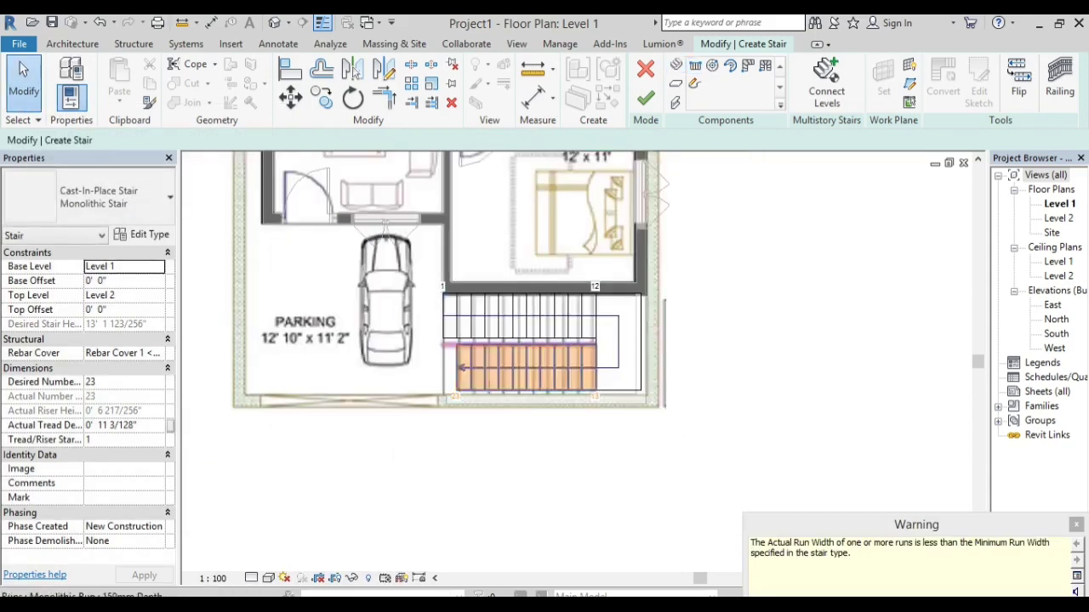
{"action": "scroll", "coordinate": [527, 498], "scroll_direction": "up", "scroll_amount": 5}
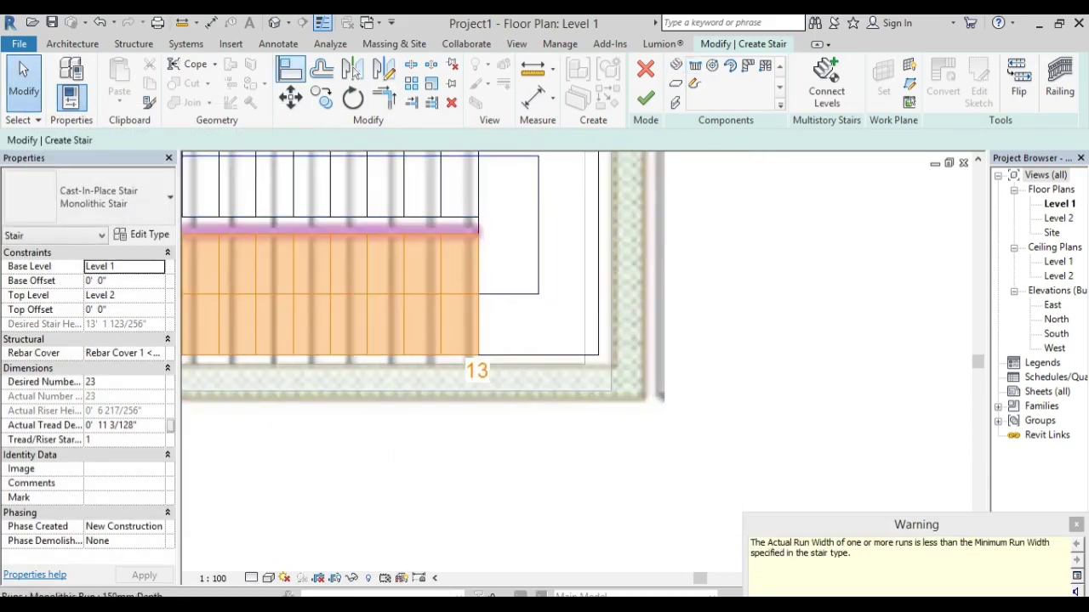
Step: Align the stair edge to the wall face with AL
{"action": "key", "text": "a"}
{"action": "key", "text": "l"}
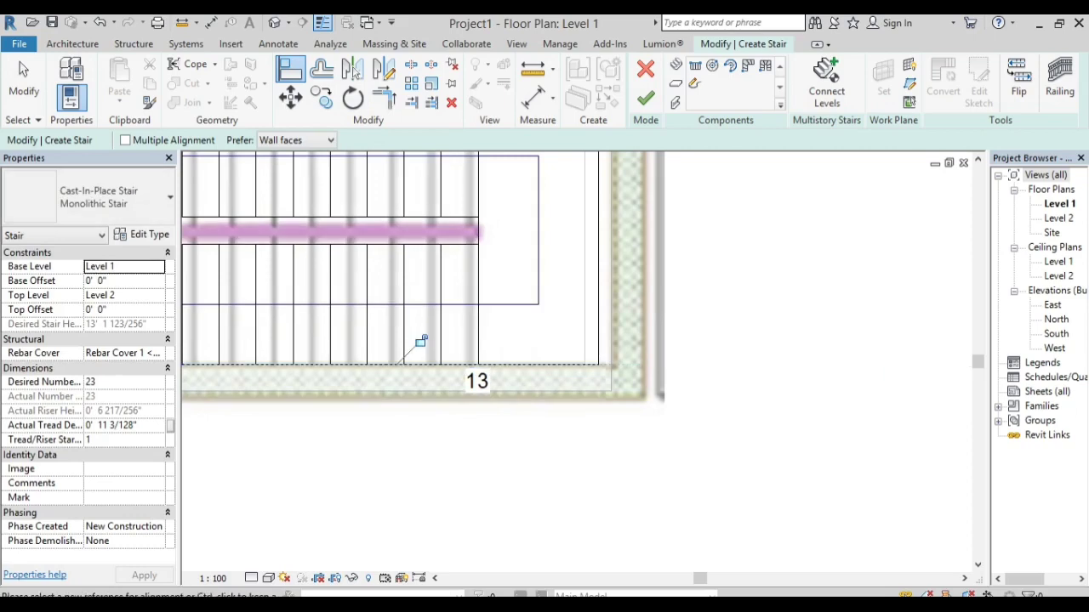
{"action": "scroll", "coordinate": [418, 340], "scroll_direction": "down", "scroll_amount": 3}
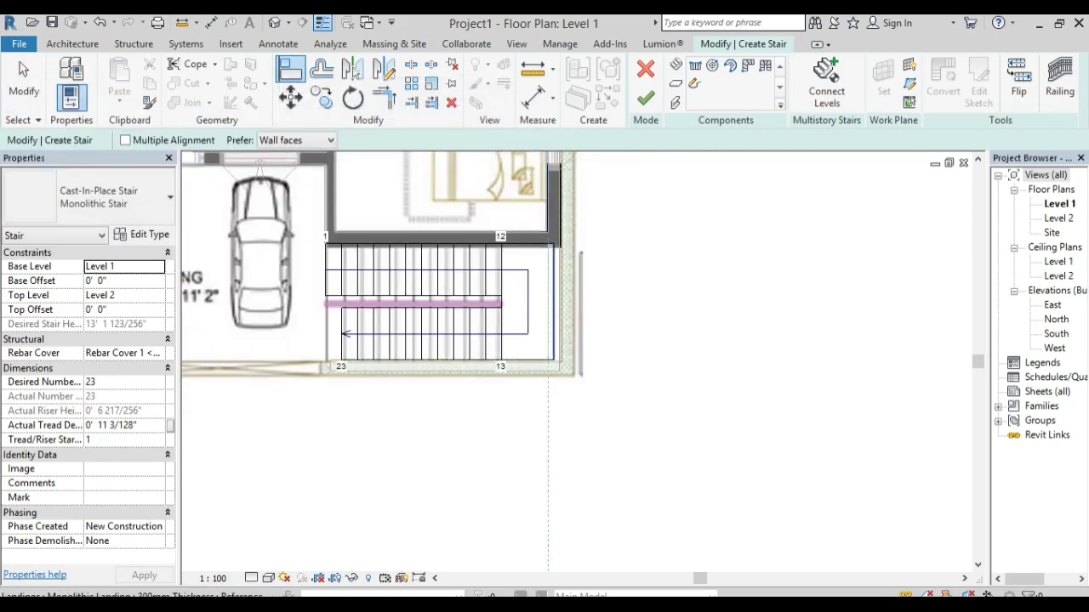
{"action": "left_click", "coordinate": [553, 281]}
{"action": "key", "text": "Escape"}
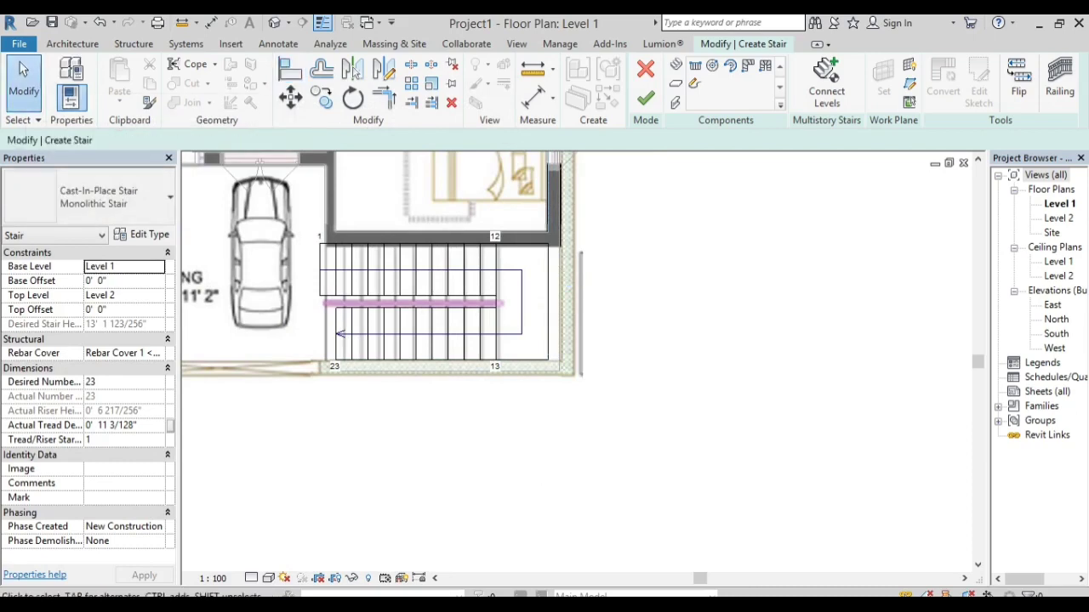
Step: Select the lower stair run and apply its edits
{"action": "scroll", "coordinate": [262, 303], "scroll_direction": "up", "scroll_amount": 3}
{"action": "scroll", "coordinate": [264, 300], "scroll_direction": "up", "scroll_amount": 1}
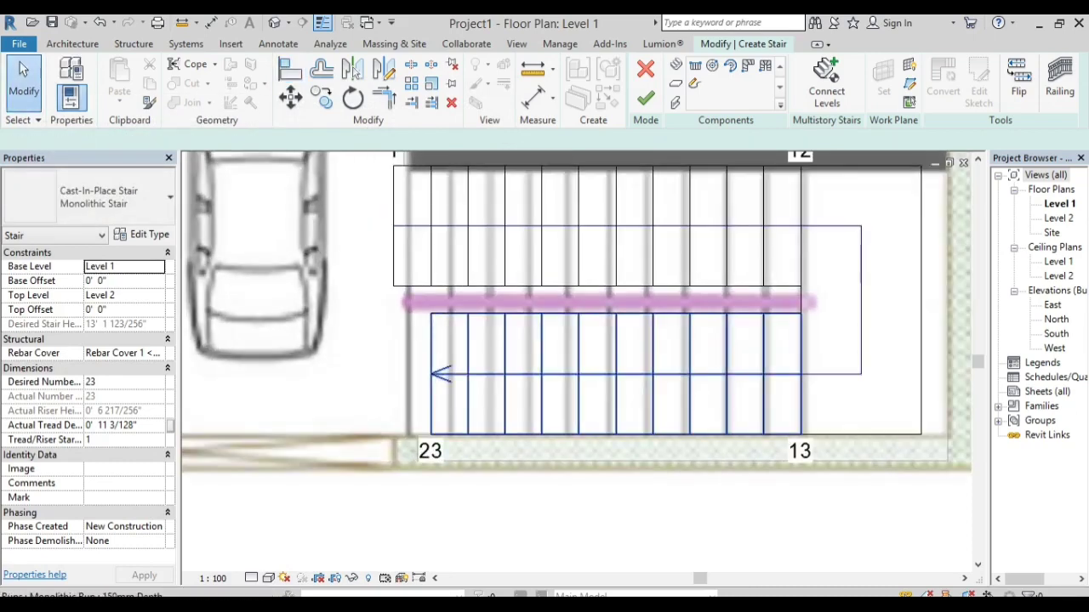
{"action": "left_click", "coordinate": [612, 375]}
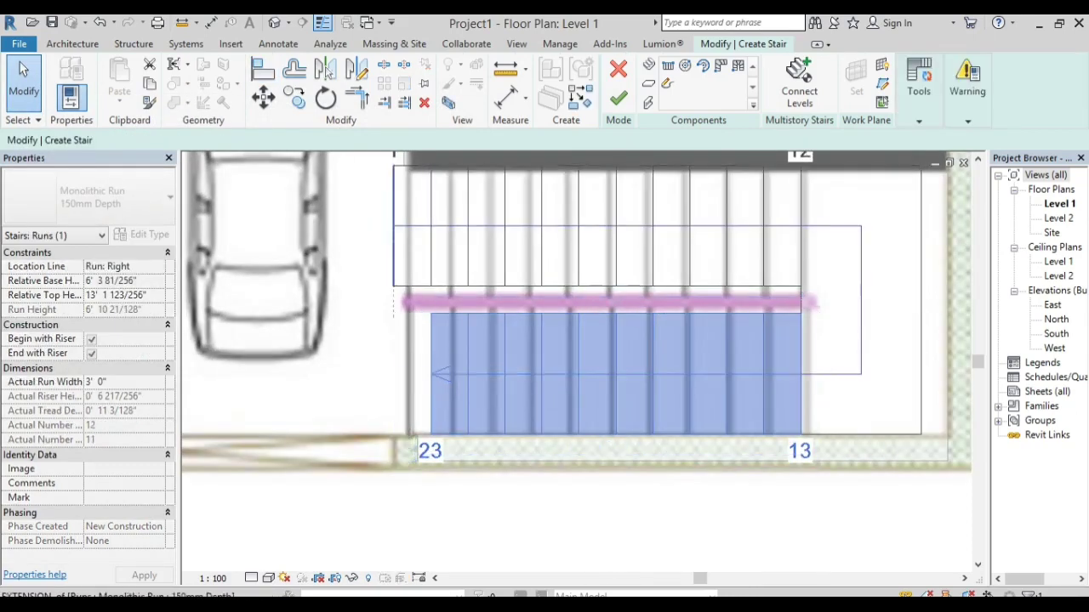
{"action": "key", "text": "Escape"}
{"action": "scroll", "coordinate": [433, 275], "scroll_direction": "down", "scroll_amount": 5}
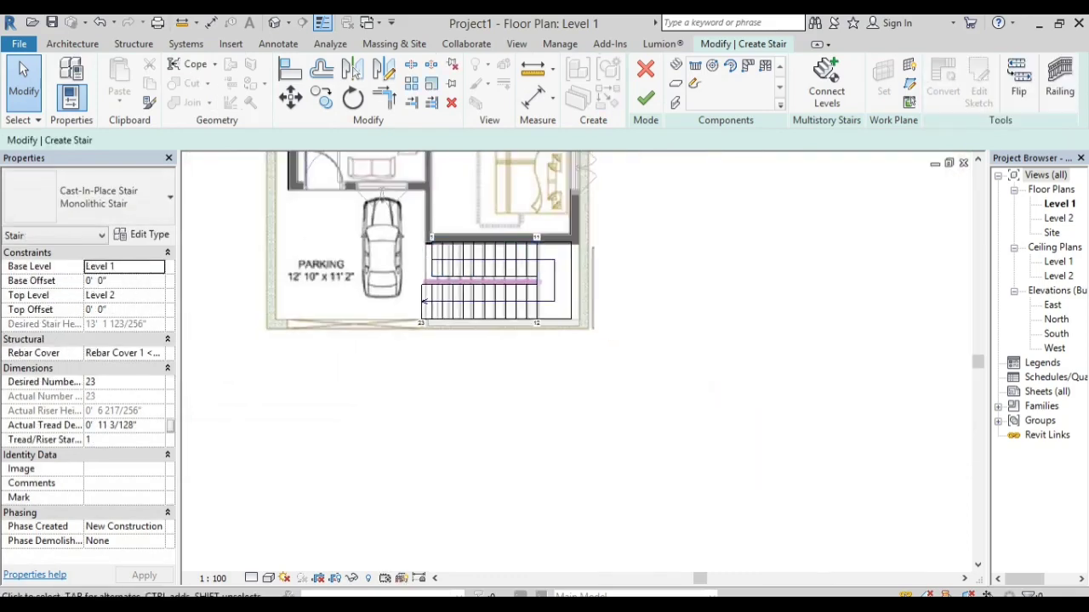
{"action": "scroll", "coordinate": [385, 283], "scroll_direction": "down", "scroll_amount": 2}
{"action": "scroll", "coordinate": [386, 283], "scroll_direction": "down", "scroll_amount": 1}
{"action": "scroll", "coordinate": [385, 283], "scroll_direction": "up", "scroll_amount": 1}
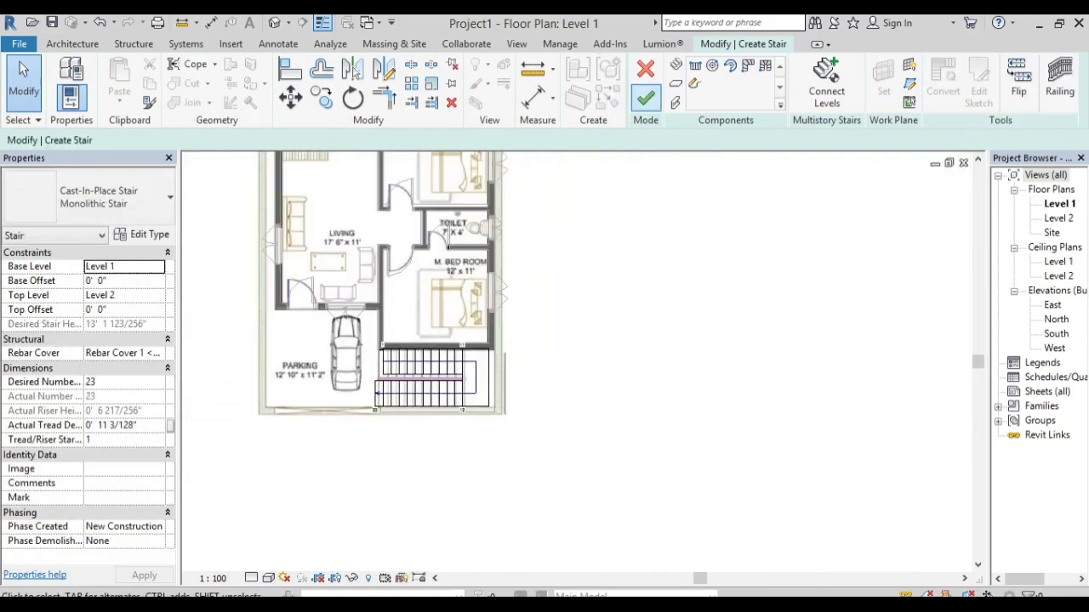
Step: Finish the stair sketch and check its railing in the plan
{"action": "left_click", "coordinate": [645, 98]}
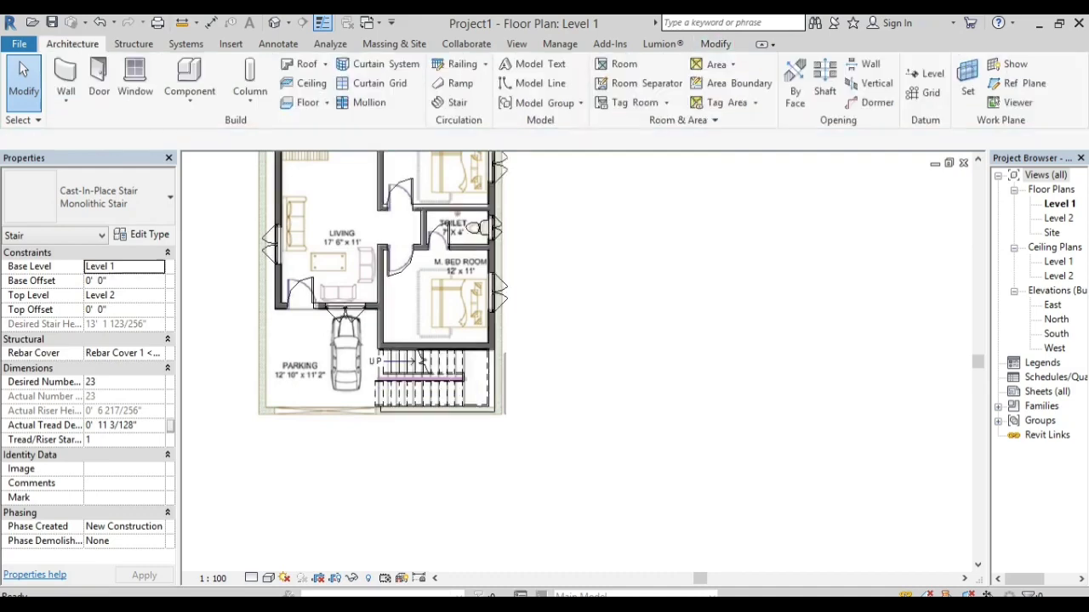
{"action": "scroll", "coordinate": [483, 388], "scroll_direction": "up", "scroll_amount": 3}
{"action": "left_click", "coordinate": [497, 366]}
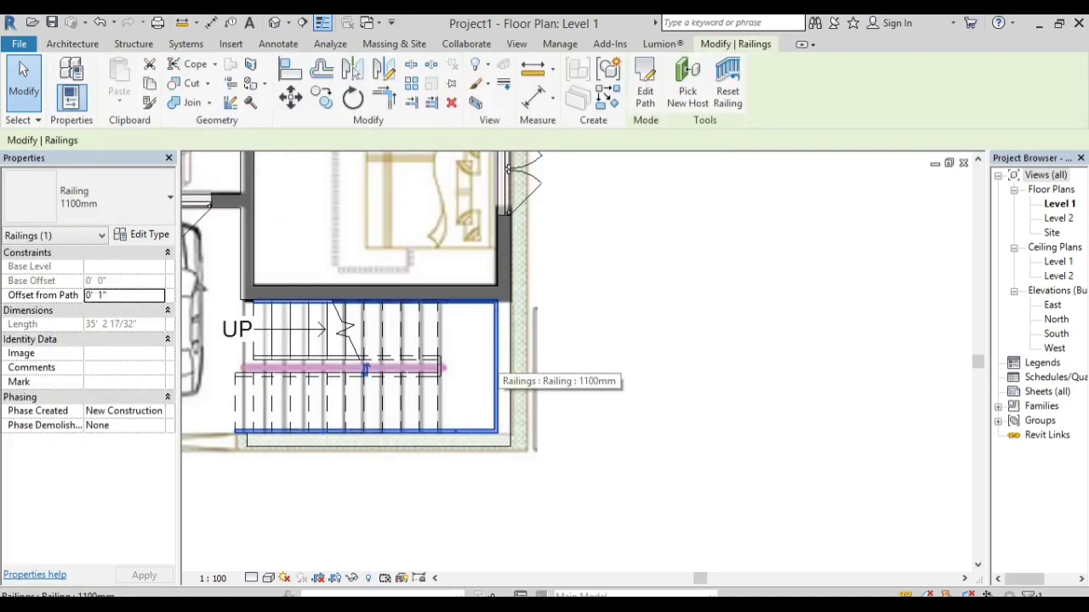
{"action": "key", "text": "Escape"}
{"action": "scroll", "coordinate": [946, 280], "scroll_direction": "down", "scroll_amount": 5}
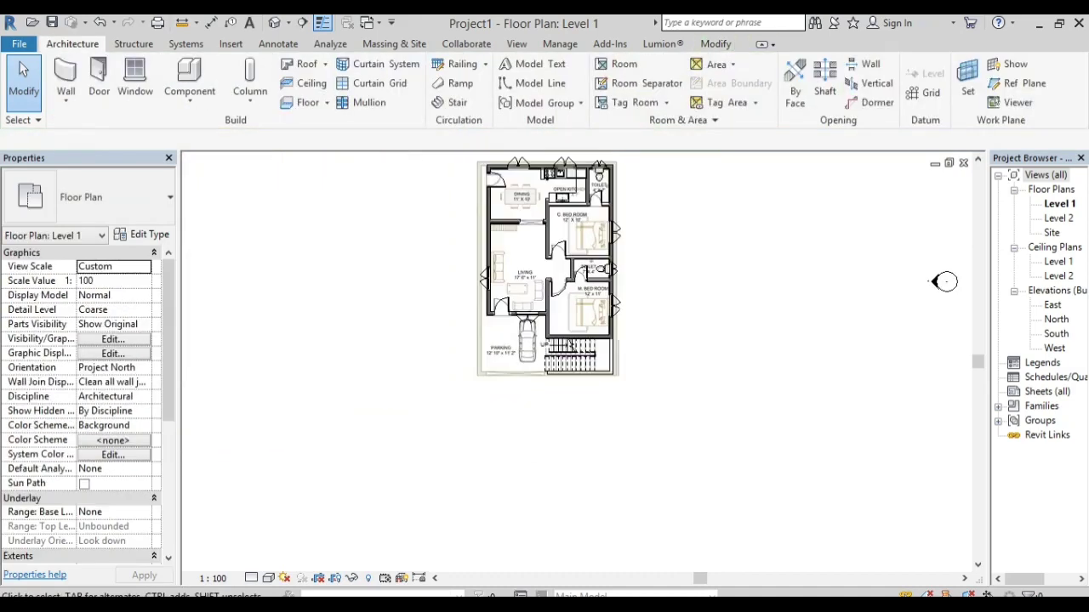
{"action": "scroll", "coordinate": [467, 272], "scroll_direction": "up", "scroll_amount": 1}
{"action": "scroll", "coordinate": [467, 272], "scroll_direction": "up", "scroll_amount": 1}
{"action": "scroll", "coordinate": [467, 273], "scroll_direction": "up", "scroll_amount": 1}
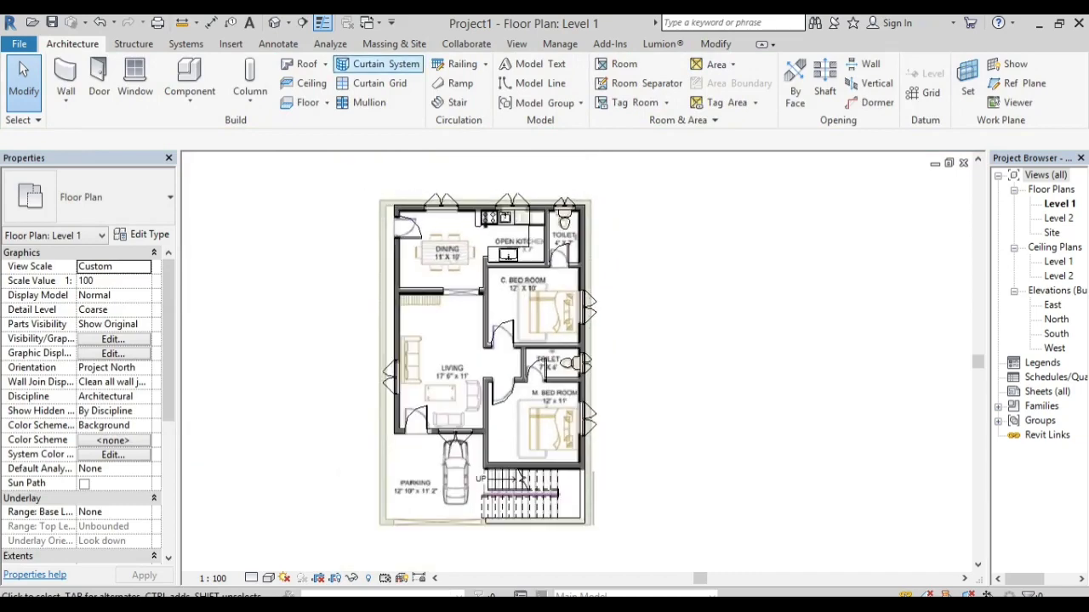
Step: In the 3D view, change the stair railing to 900mm Pipe, then return to Level 1 plan
{"action": "left_click", "coordinate": [274, 22]}
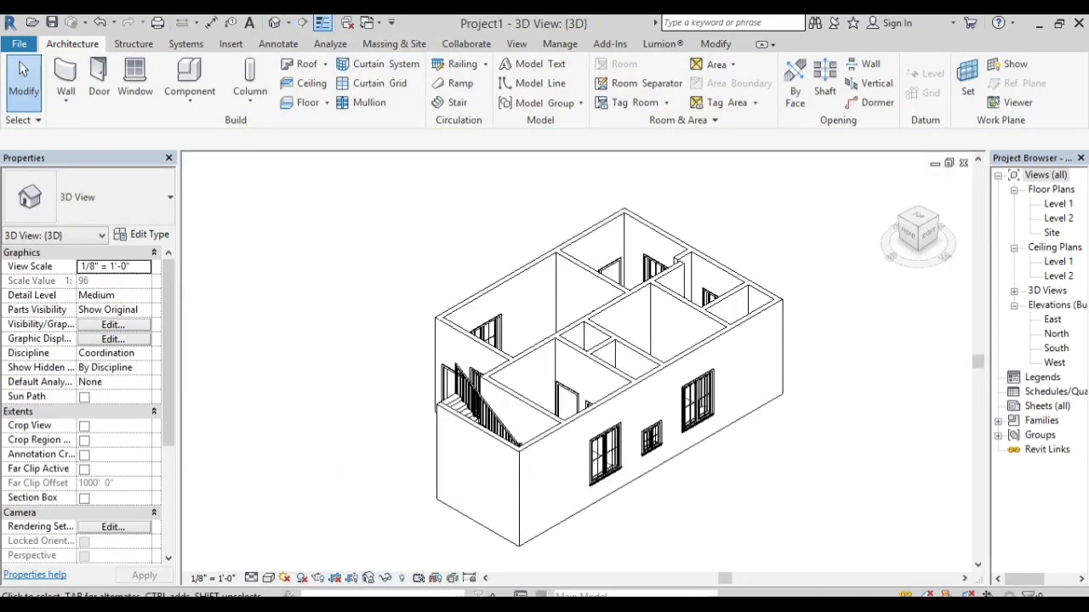
{"action": "mouse_move", "coordinate": [681, 357]}
{"action": "middle_mouse_down", "text": "shift"}
{"action": "mouse_move", "coordinate": [702, 340]}
{"action": "mouse_move", "coordinate": [647, 366]}
{"action": "middle_mouse_up", "text": "shift"}
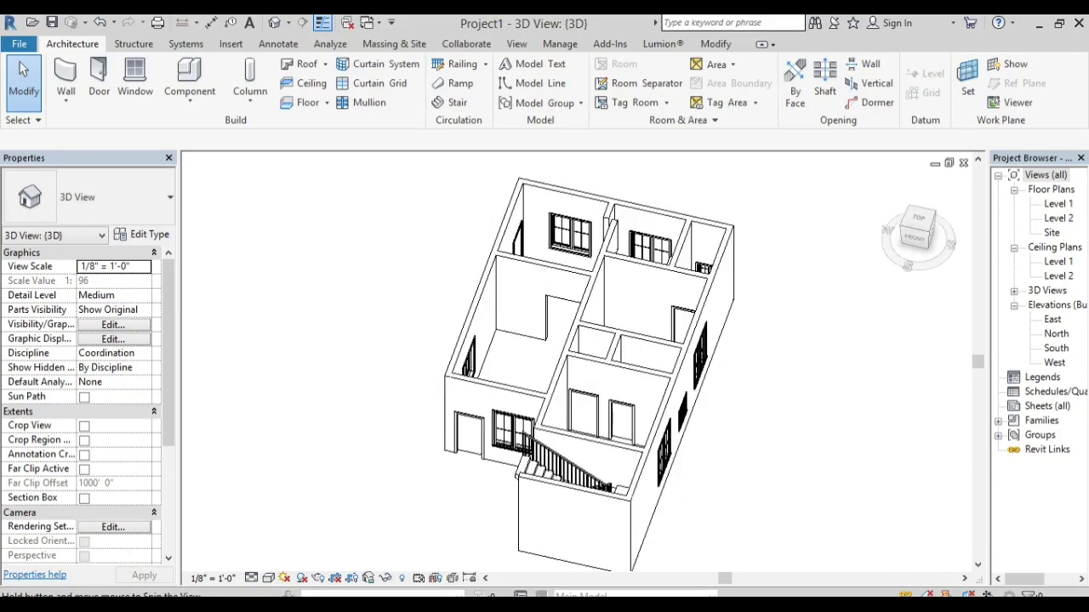
{"action": "left_click", "coordinate": [570, 451]}
{"action": "left_click", "coordinate": [85, 197]}
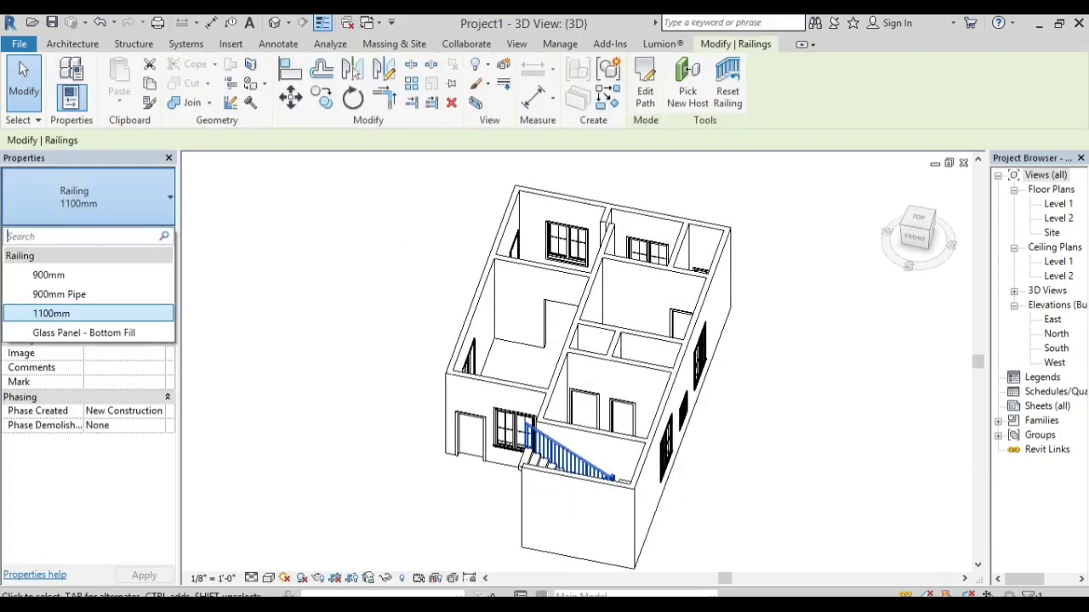
{"action": "left_click", "coordinate": [34, 313]}
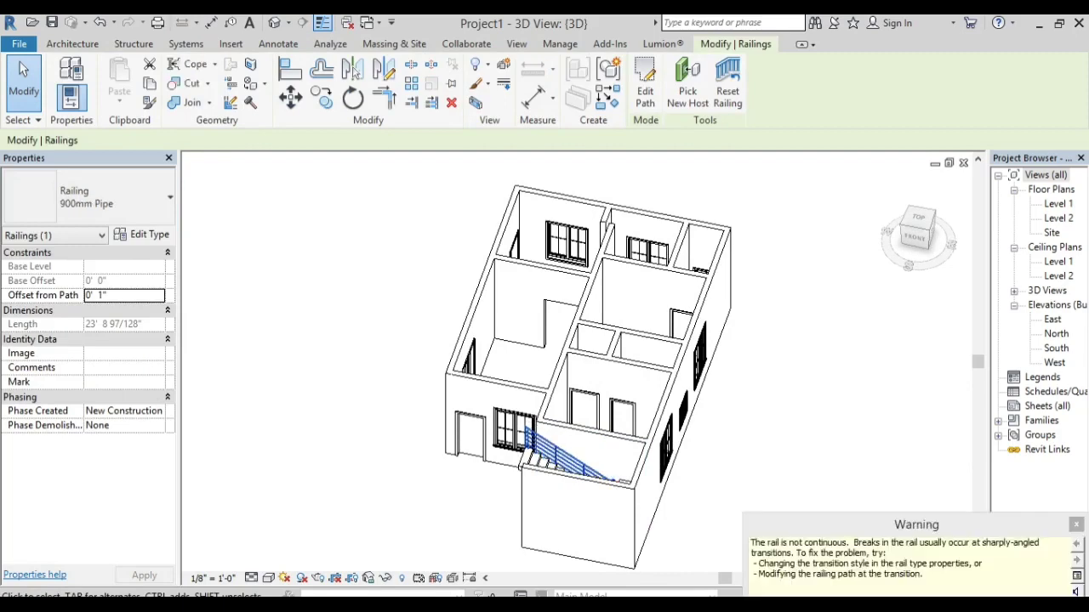
{"action": "key", "text": "Escape"}
{"action": "double_click", "coordinate": [1059, 203]}
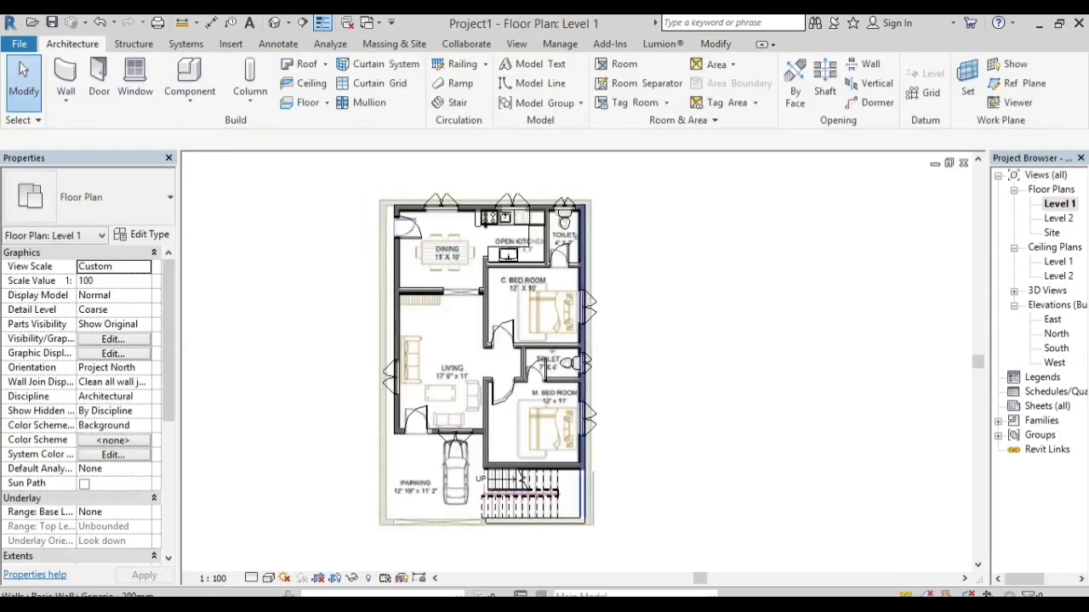
Step: Start a Level 1 floor and give the Generic 150mm structure layer the Flooring material Cork Tiles
{"action": "middle_click_drag", "start_coordinate": [518, 479], "coordinate": [527, 453]}
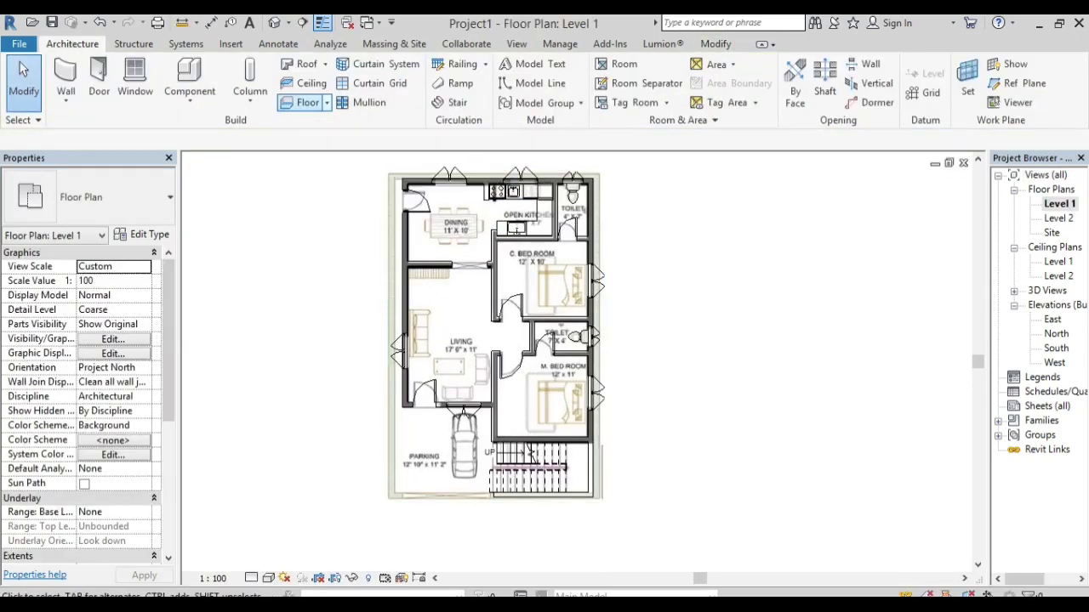
{"action": "left_click", "coordinate": [307, 103]}
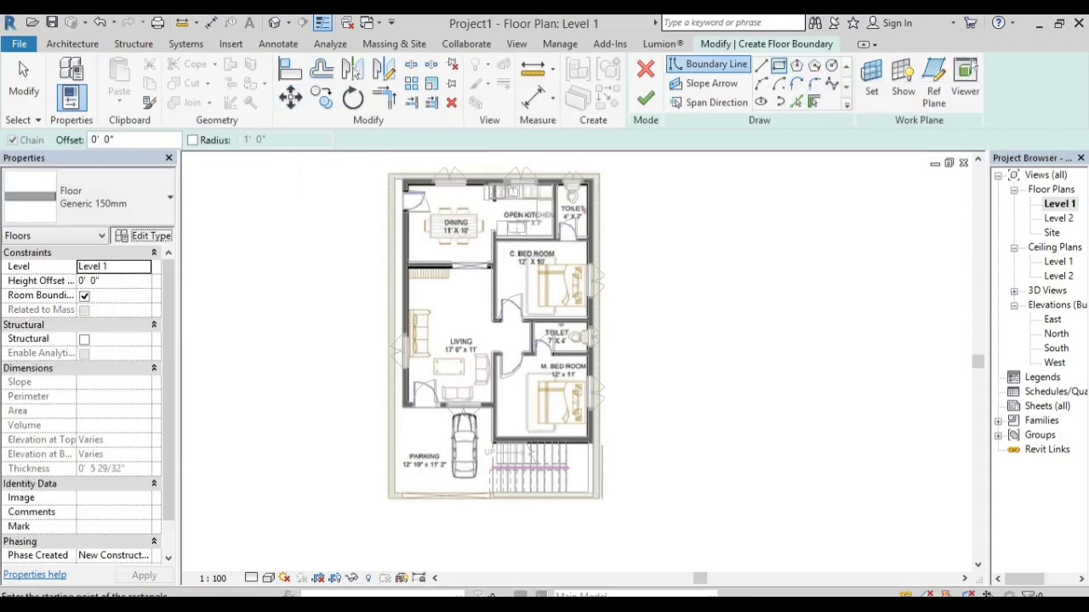
{"action": "left_click", "coordinate": [143, 234]}
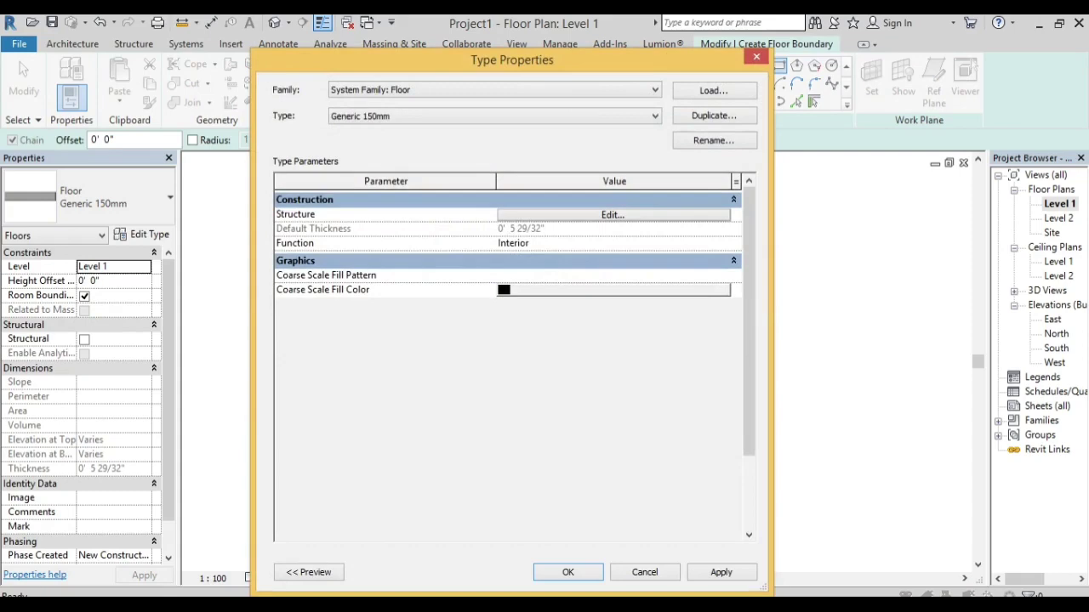
{"action": "left_click", "coordinate": [613, 214]}
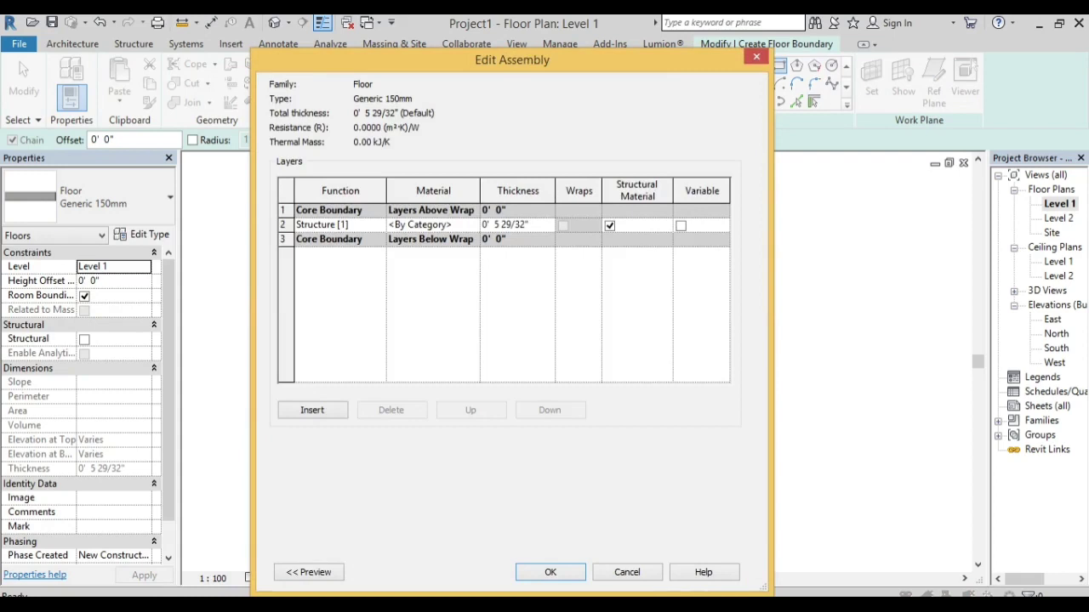
{"action": "left_click", "coordinate": [430, 224]}
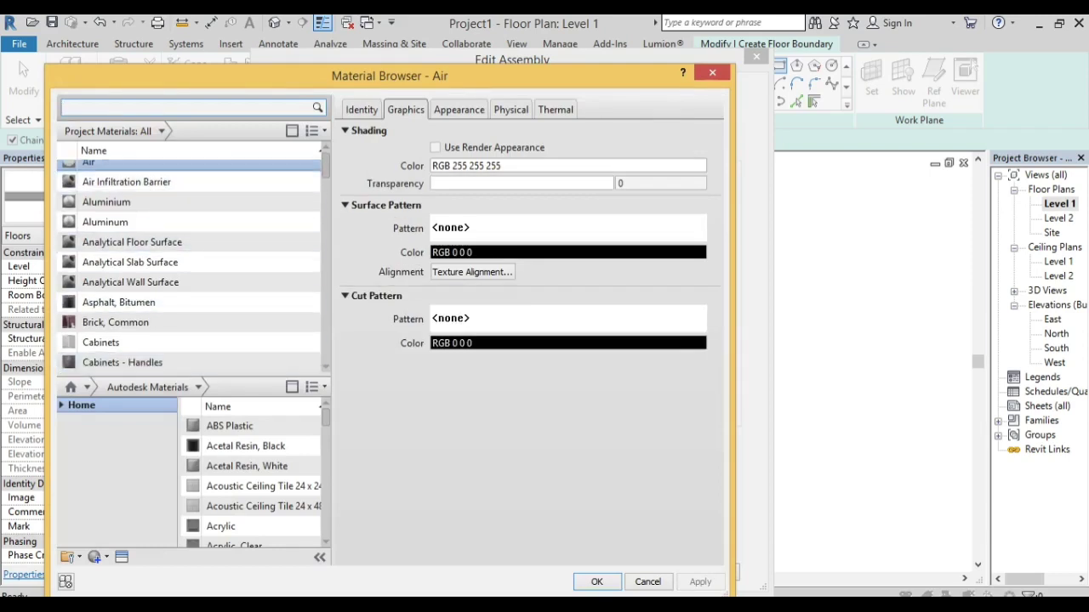
{"action": "left_click", "coordinate": [198, 387]}
{"action": "left_click", "coordinate": [116, 448]}
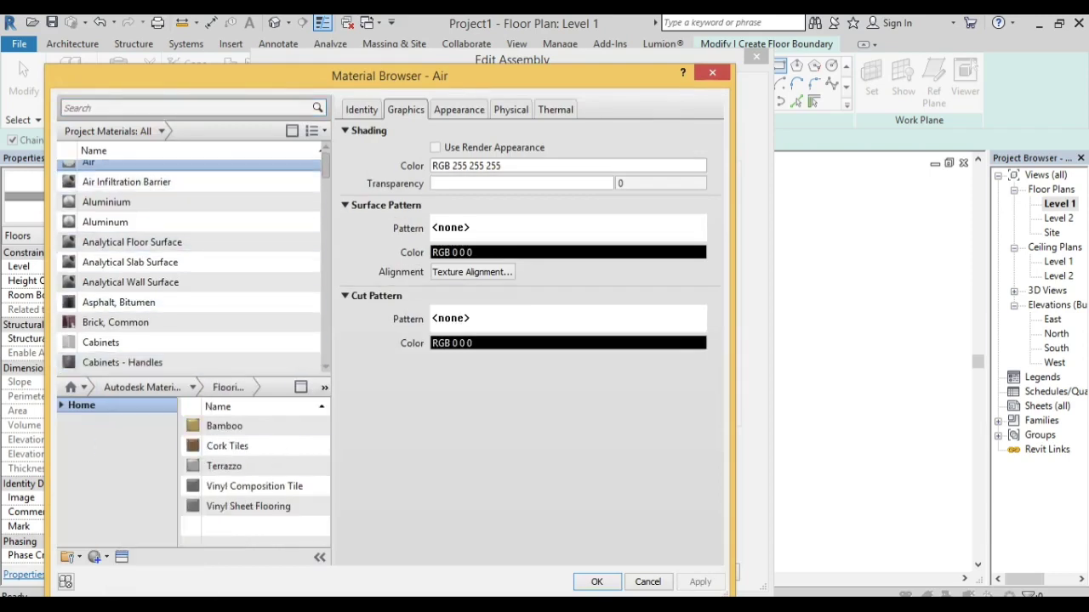
{"action": "left_click", "coordinate": [304, 445]}
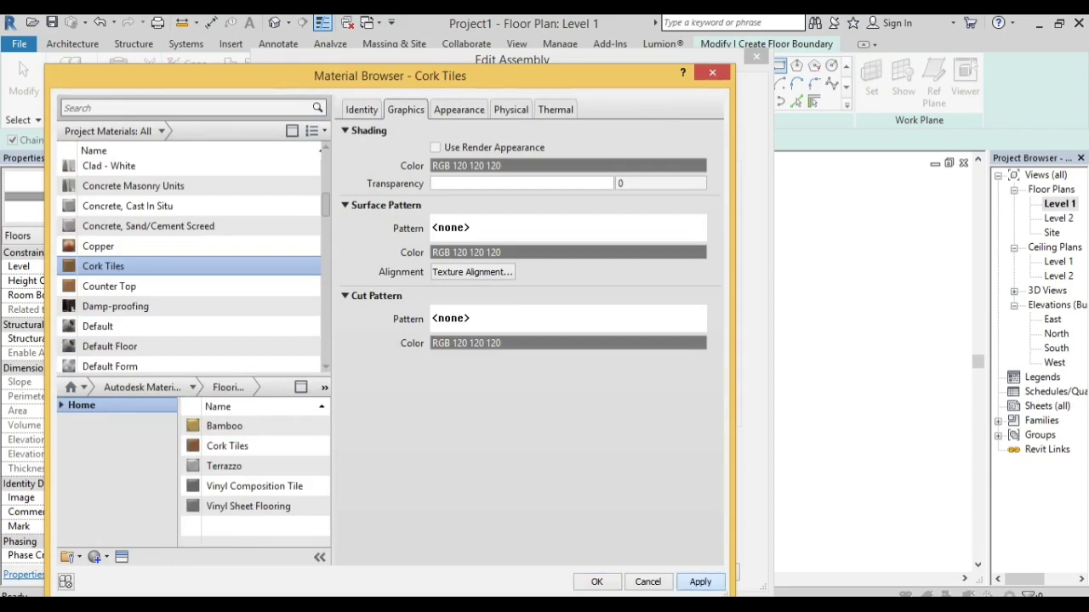
{"action": "key", "text": "Return"}
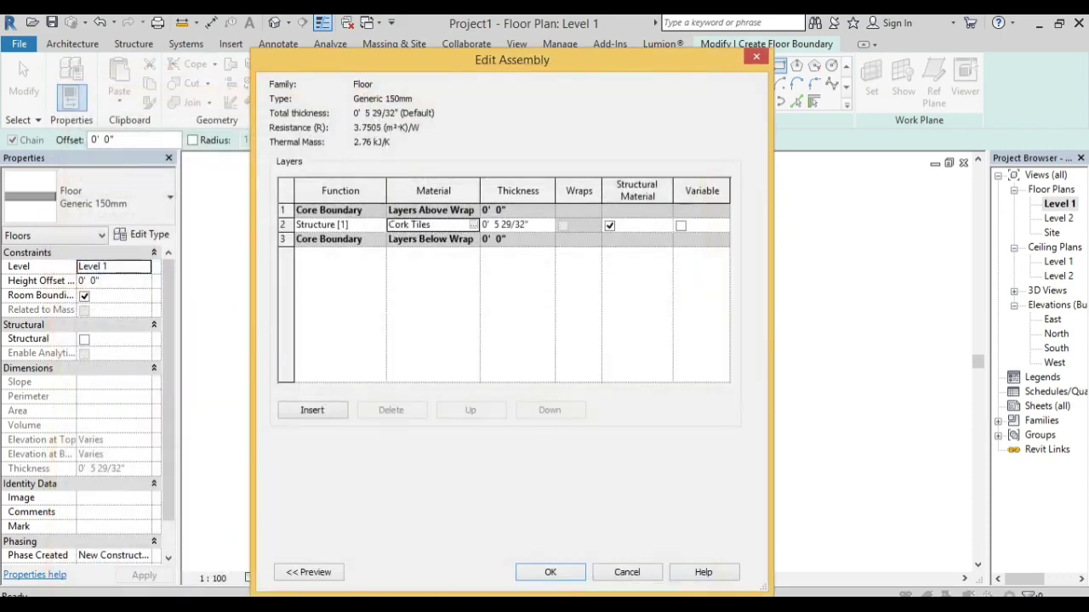
{"action": "key", "text": "Return"}
Step: Finish the Generic 150mm floor around the whole building outline, 99.359 m² in area
{"action": "left_click", "coordinate": [567, 572]}
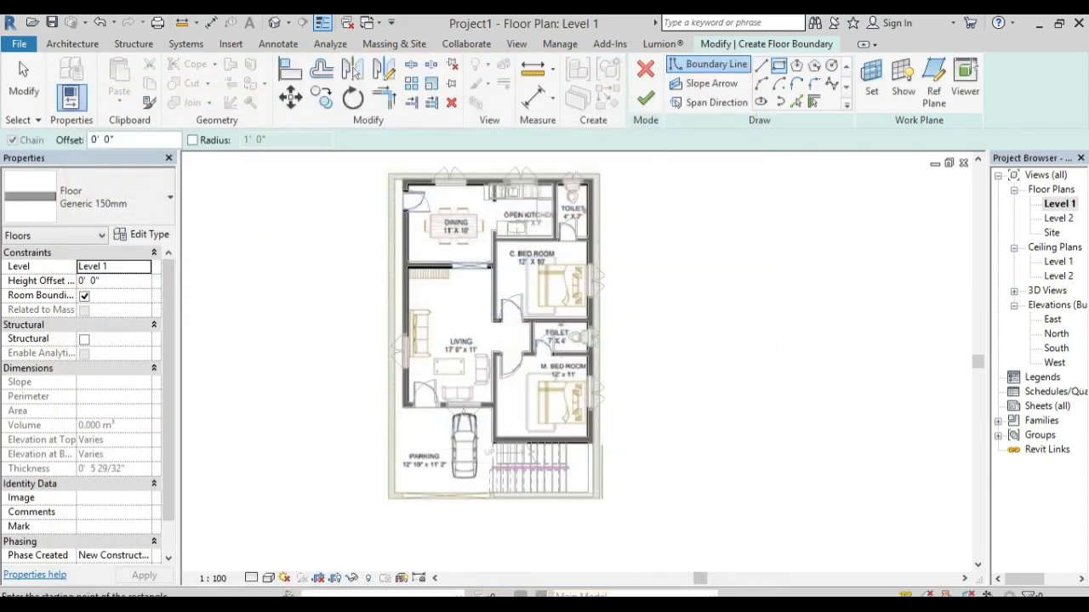
{"action": "scroll", "coordinate": [403, 181], "scroll_direction": "up", "scroll_amount": 4}
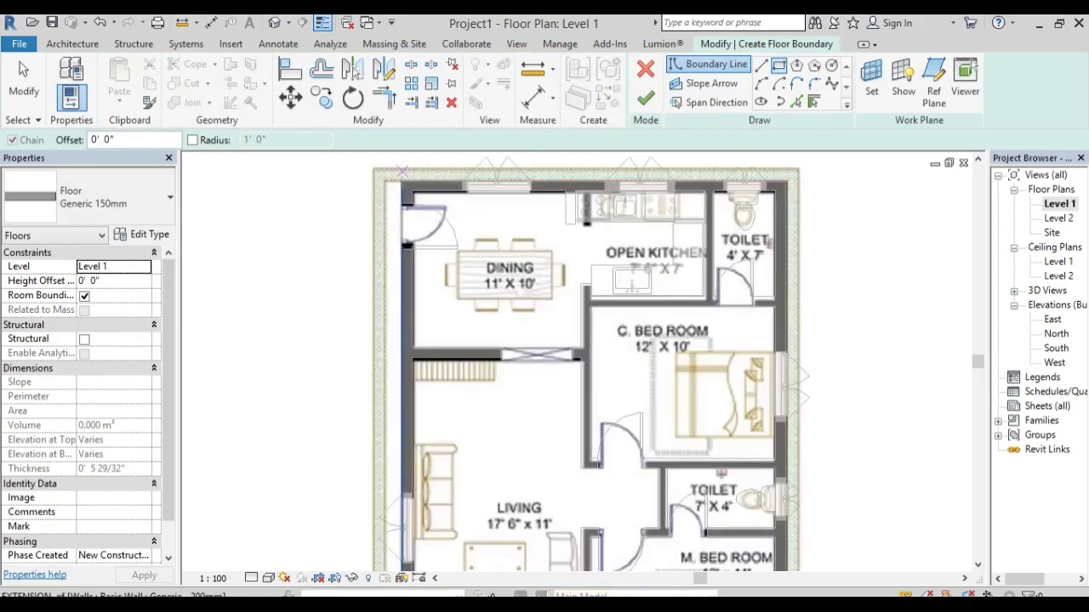
{"action": "scroll", "coordinate": [403, 181], "scroll_direction": "down", "scroll_amount": 4}
{"action": "scroll", "coordinate": [905, 304], "scroll_direction": "down", "scroll_amount": 1}
{"action": "scroll", "coordinate": [584, 528], "scroll_direction": "up", "scroll_amount": 3}
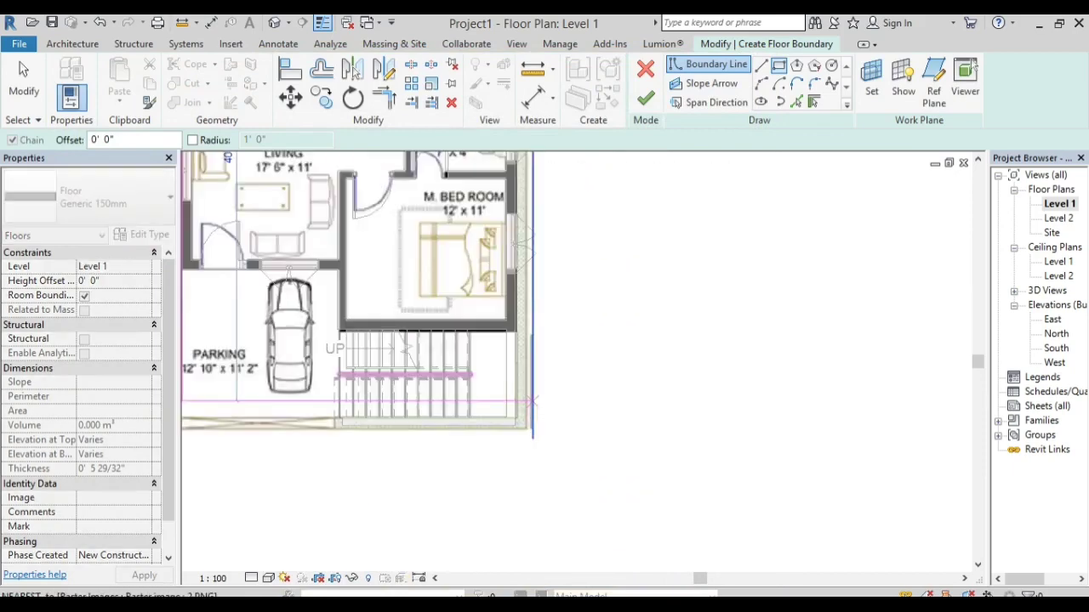
{"action": "scroll", "coordinate": [519, 443], "scroll_direction": "up", "scroll_amount": 2}
{"action": "key", "text": "Escape"}
{"action": "key", "text": "Escape"}
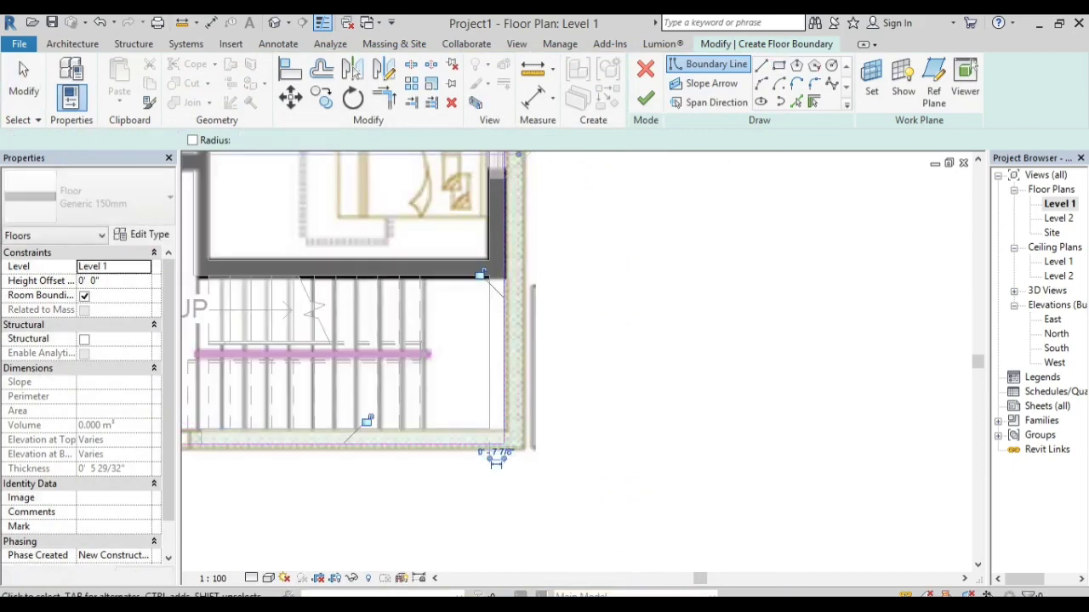
{"action": "scroll", "coordinate": [668, 425], "scroll_direction": "down", "scroll_amount": 2}
{"action": "left_click", "coordinate": [646, 98]}
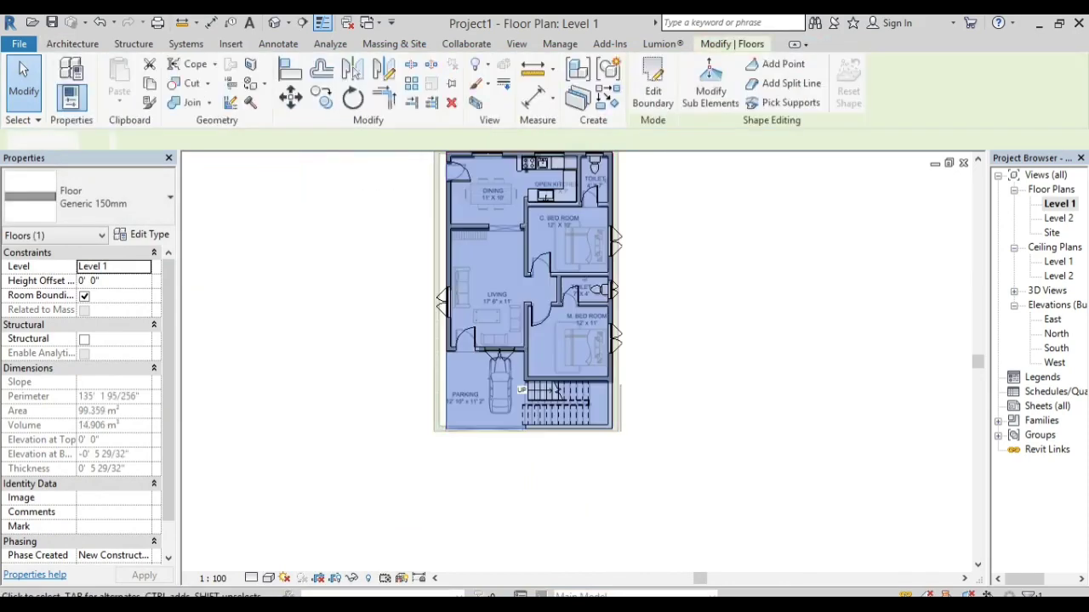
{"action": "key", "text": "Escape"}
{"action": "scroll", "coordinate": [464, 331], "scroll_direction": "down", "scroll_amount": 3}
{"action": "scroll", "coordinate": [752, 316], "scroll_direction": "up", "scroll_amount": 2}
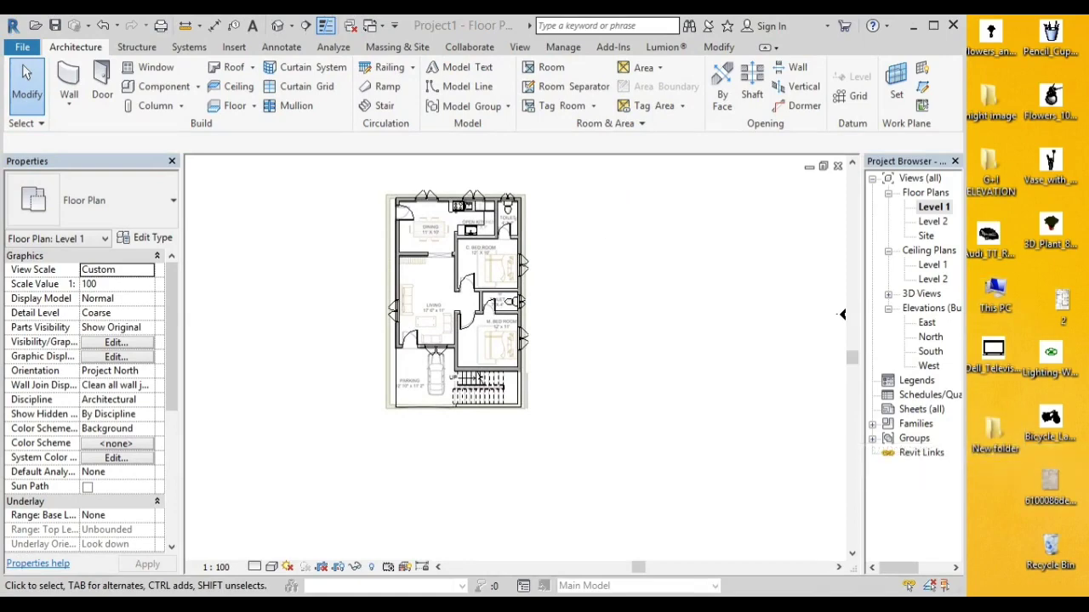
Step: Drag all seven RFA furniture and plant families from New folder in File Explorer into Revit
{"action": "key", "text": "super+e"}
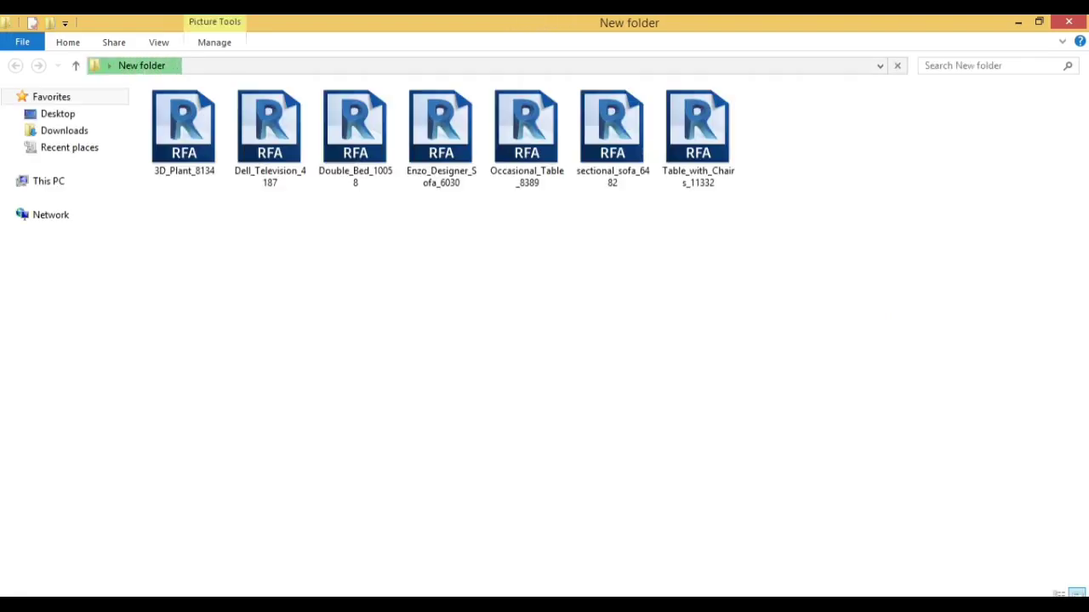
{"action": "left_click", "coordinate": [1038, 23]}
{"action": "mouse_move", "coordinate": [934, 342]}
{"action": "left_mouse_down"}
{"action": "mouse_move", "coordinate": [504, 238]}
{"action": "mouse_move", "coordinate": [504, 154]}
{"action": "left_mouse_up"}
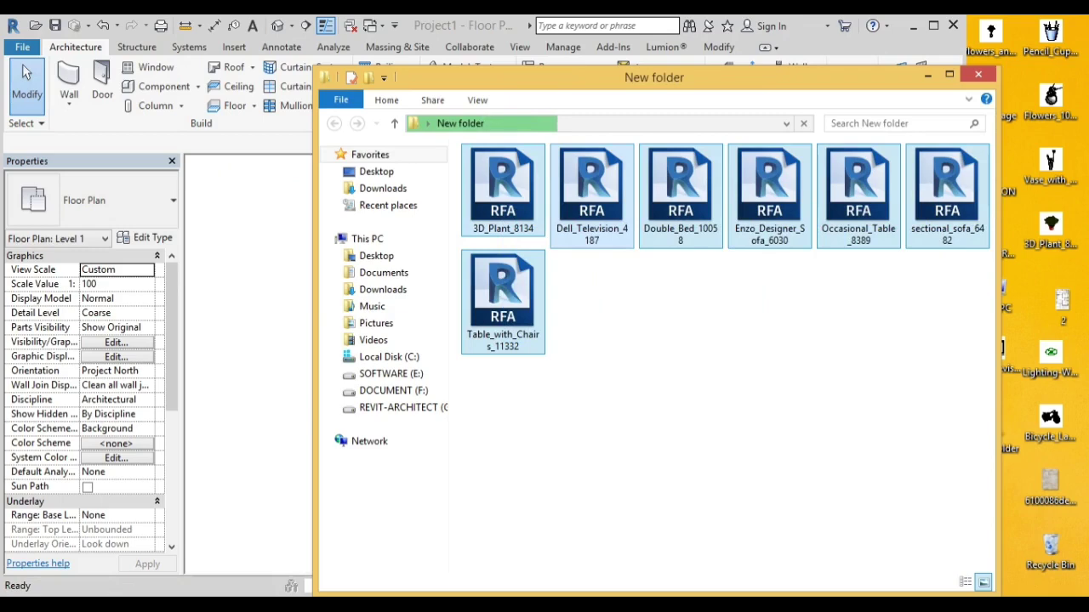
{"action": "left_click_drag", "start_coordinate": [591, 192], "coordinate": [842, 315]}
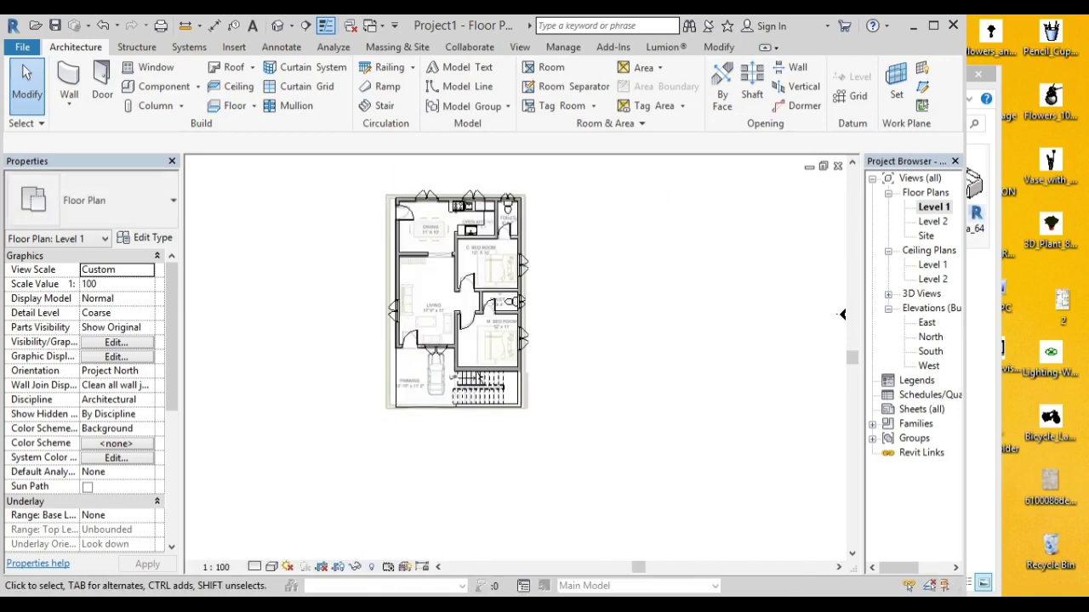
Step: Place a Double_Bed_10058 in the C. Bed Room and another in the M. Bed Room
{"action": "left_click", "coordinate": [157, 86]}
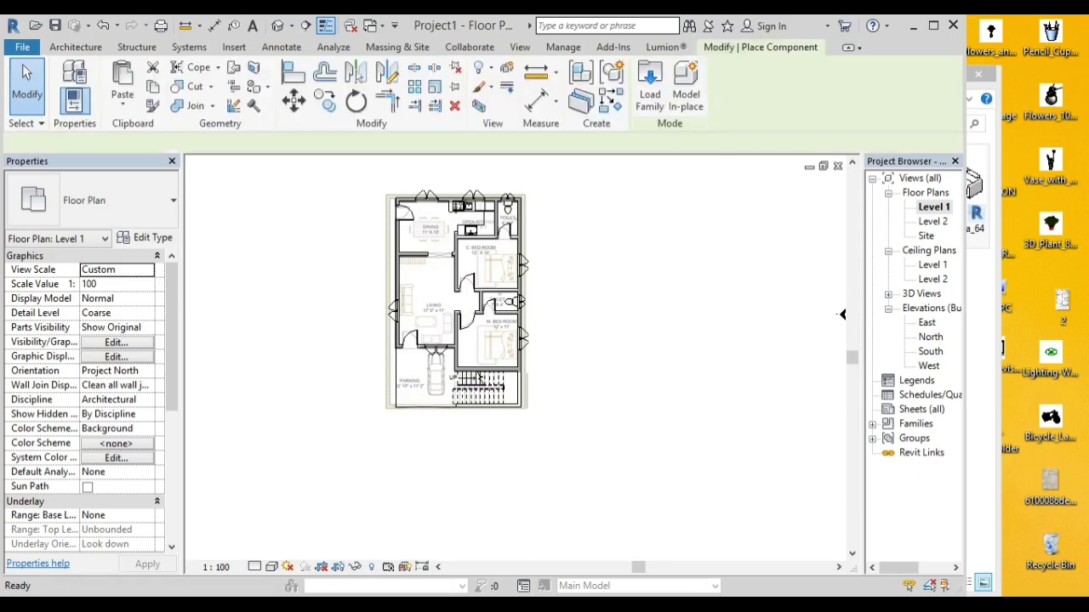
{"action": "left_click", "coordinate": [93, 200]}
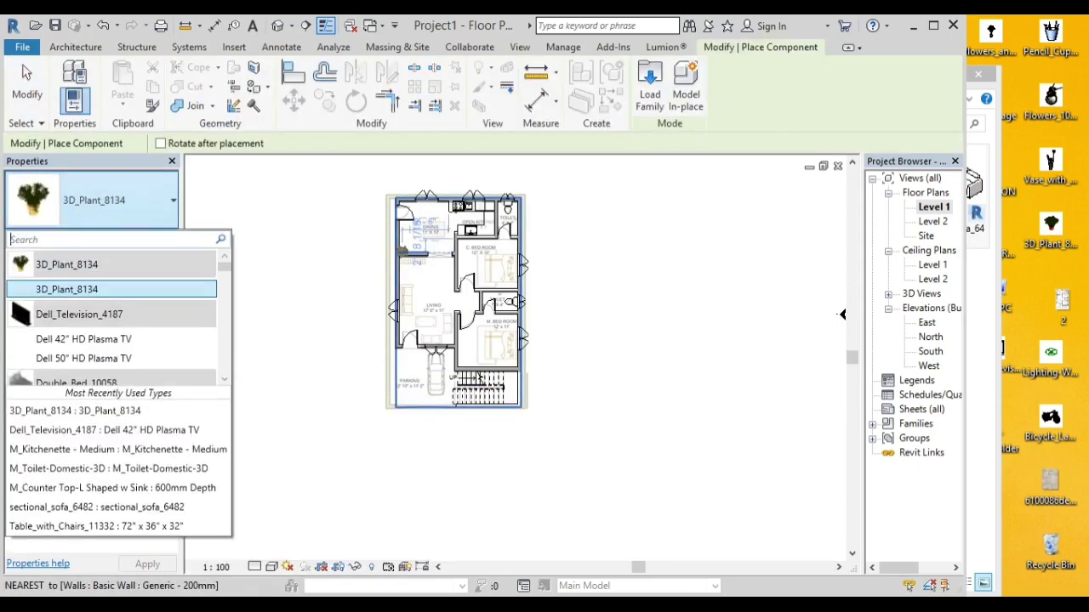
{"action": "scroll", "coordinate": [111, 317], "scroll_direction": "down", "scroll_amount": 2}
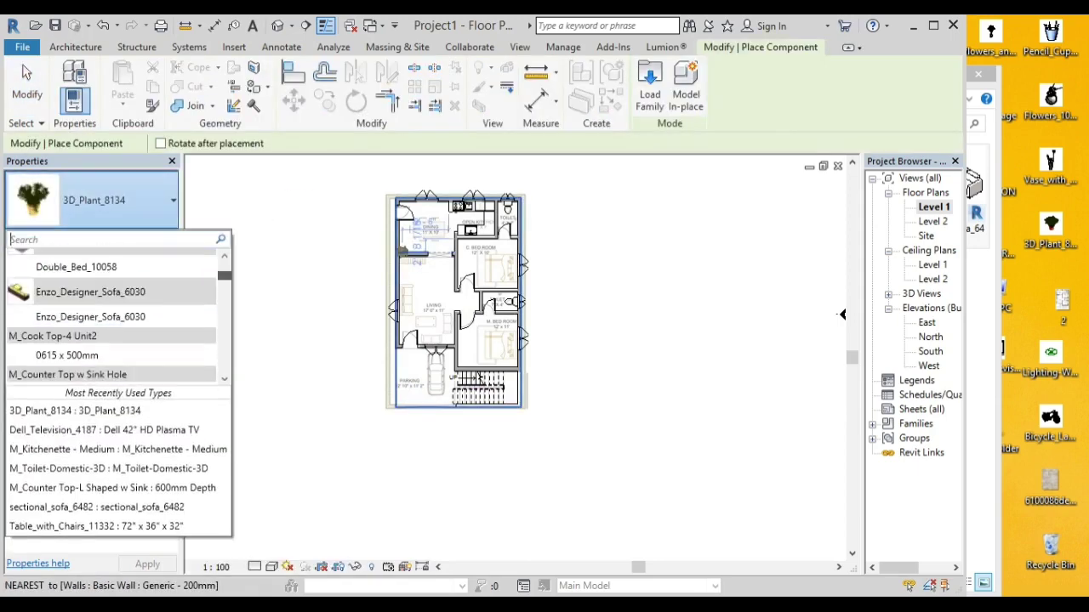
{"action": "scroll", "coordinate": [111, 317], "scroll_direction": "down", "scroll_amount": 1}
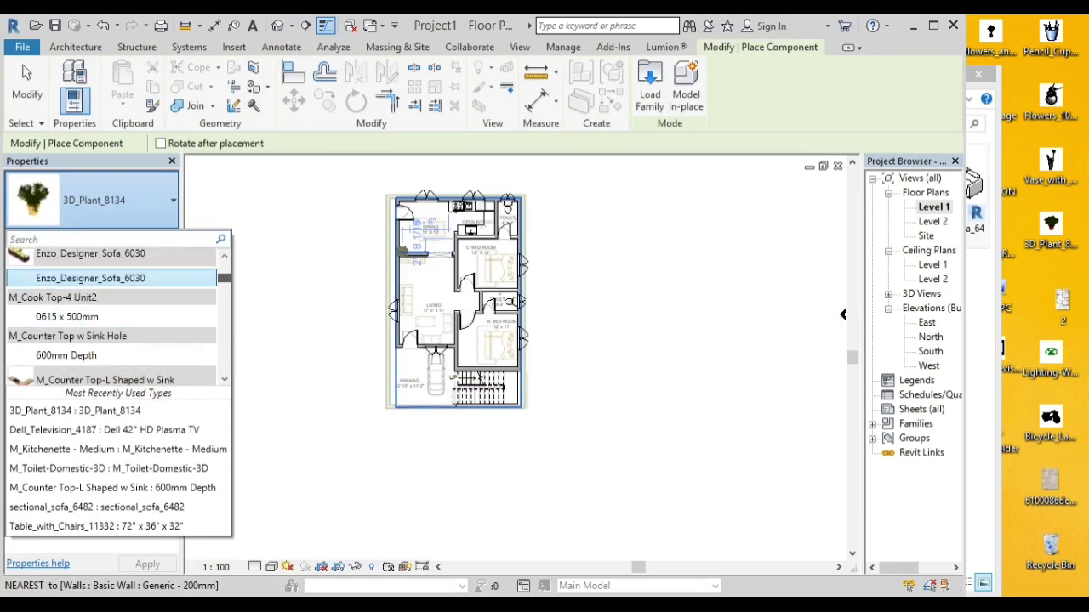
{"action": "scroll", "coordinate": [111, 317], "scroll_direction": "up", "scroll_amount": 3}
{"action": "left_click", "coordinate": [77, 370]}
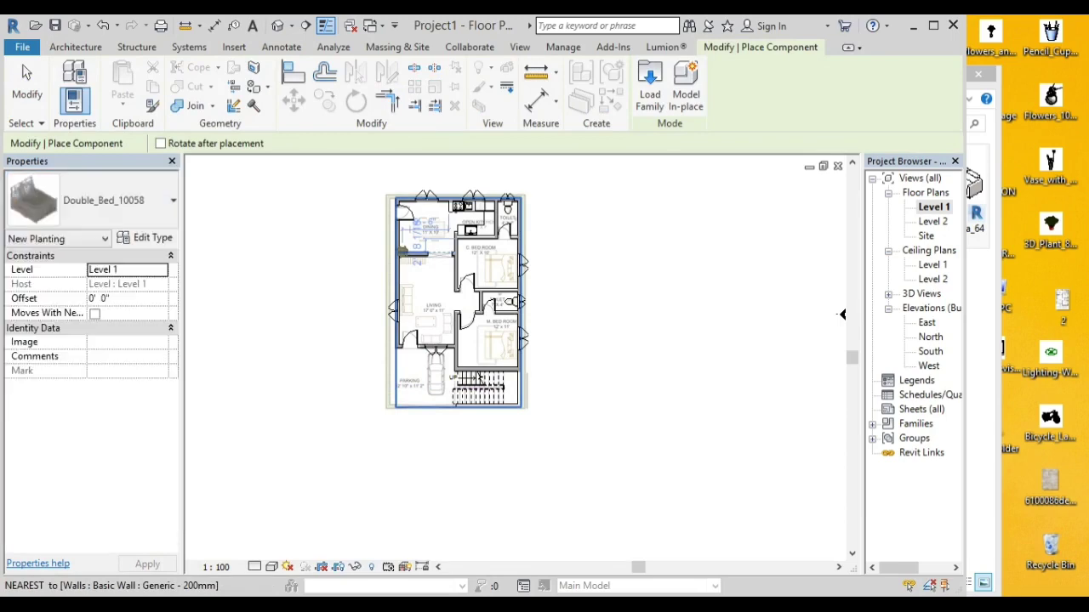
{"action": "scroll", "coordinate": [477, 274], "scroll_direction": "up", "scroll_amount": 3}
{"action": "scroll", "coordinate": [501, 247], "scroll_direction": "up", "scroll_amount": 2}
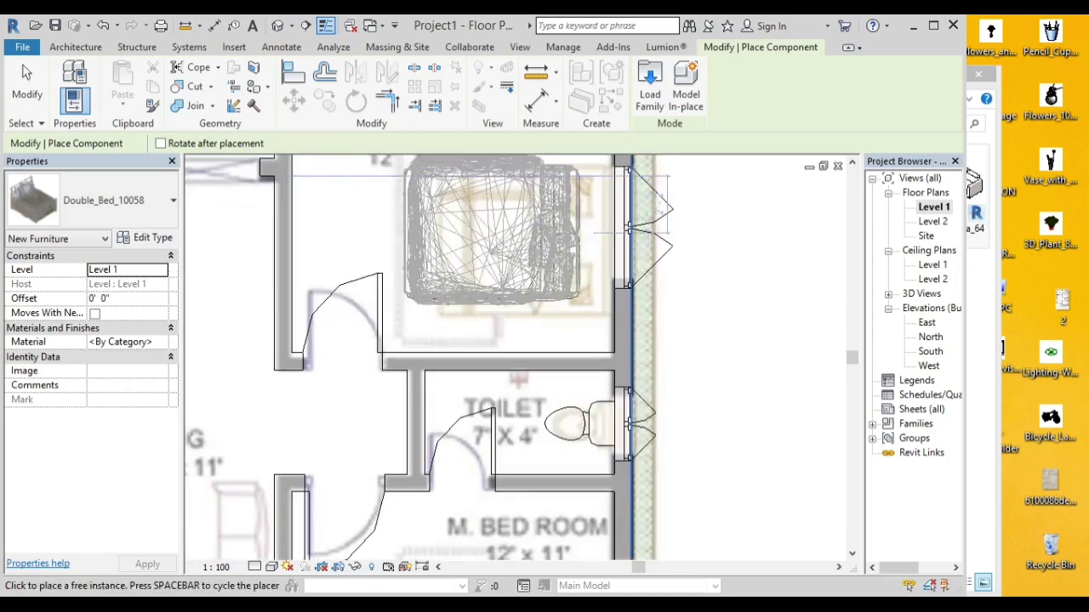
{"action": "left_click", "coordinate": [511, 229]}
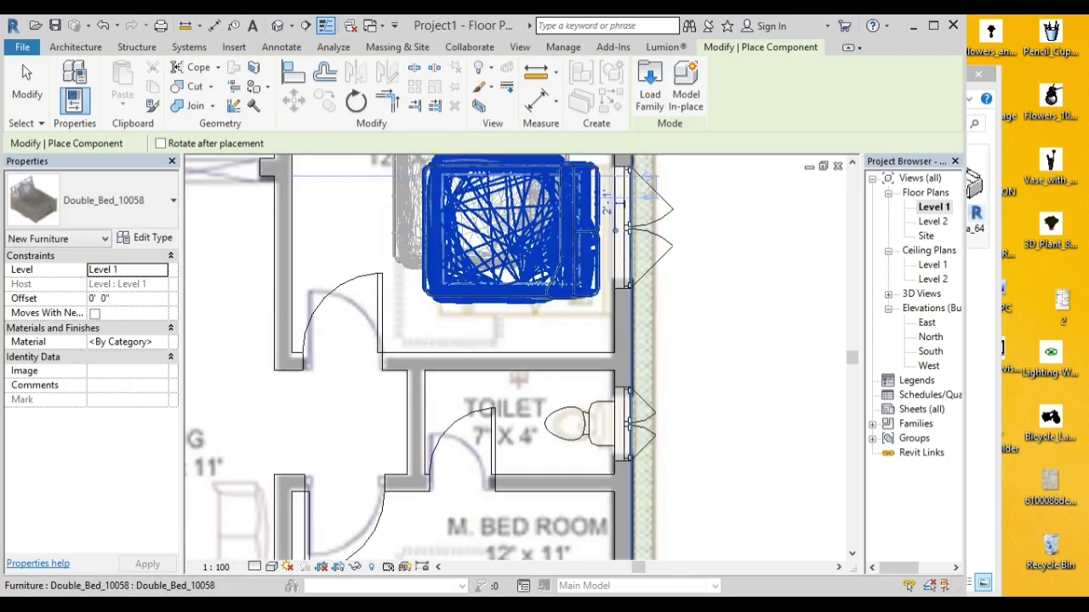
{"action": "scroll", "coordinate": [570, 203], "scroll_direction": "down", "scroll_amount": 4}
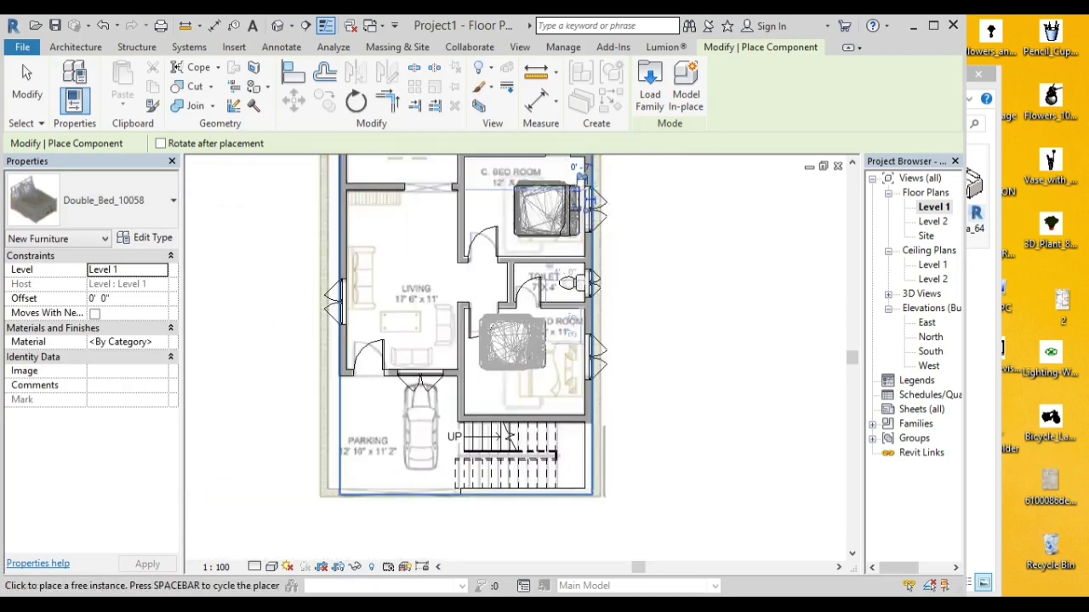
{"action": "left_click", "coordinate": [547, 368]}
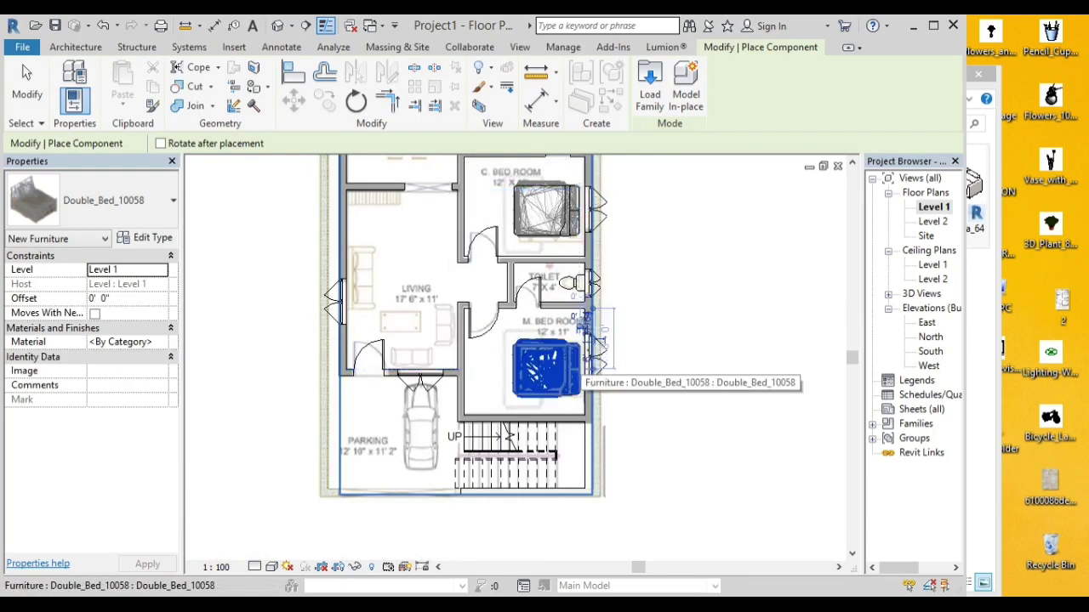
{"action": "left_click", "coordinate": [94, 200]}
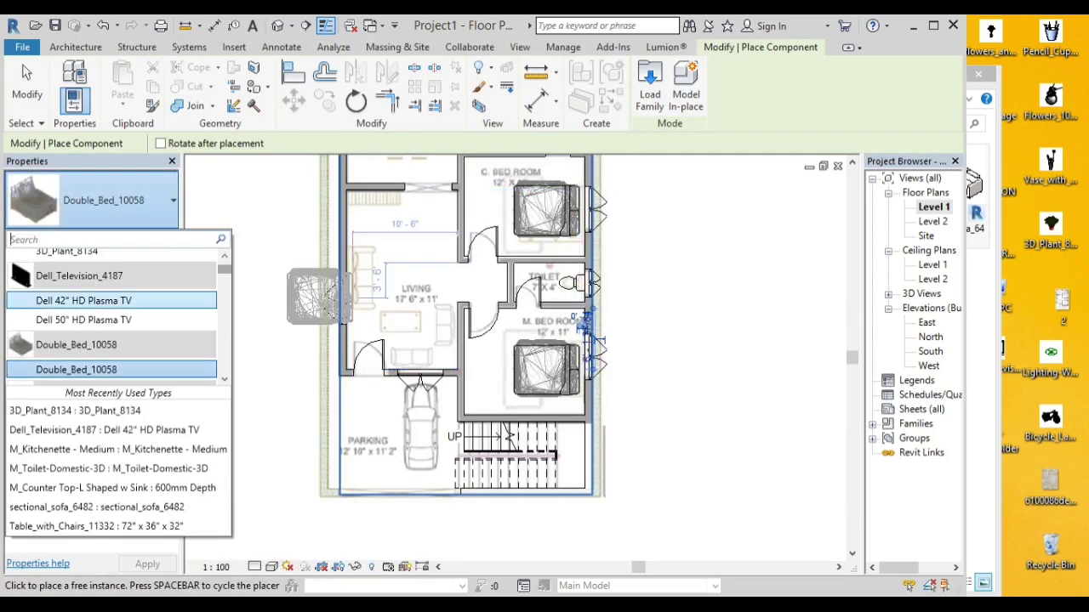
Step: Place a sectional_sofa_6482 in the Living room
{"action": "scroll", "coordinate": [102, 341], "scroll_direction": "down", "scroll_amount": 3}
{"action": "scroll", "coordinate": [110, 337], "scroll_direction": "down", "scroll_amount": 3}
{"action": "scroll", "coordinate": [111, 336], "scroll_direction": "down", "scroll_amount": 3}
{"action": "scroll", "coordinate": [110, 337], "scroll_direction": "down", "scroll_amount": 3}
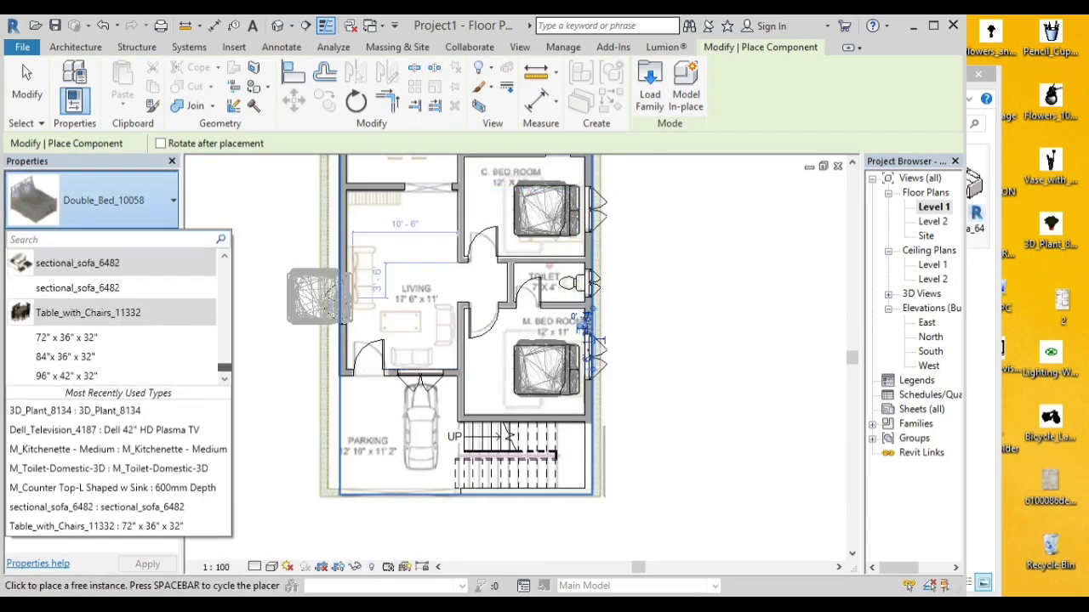
{"action": "left_click", "coordinate": [110, 337]}
{"action": "scroll", "coordinate": [297, 323], "scroll_direction": "down", "scroll_amount": 4}
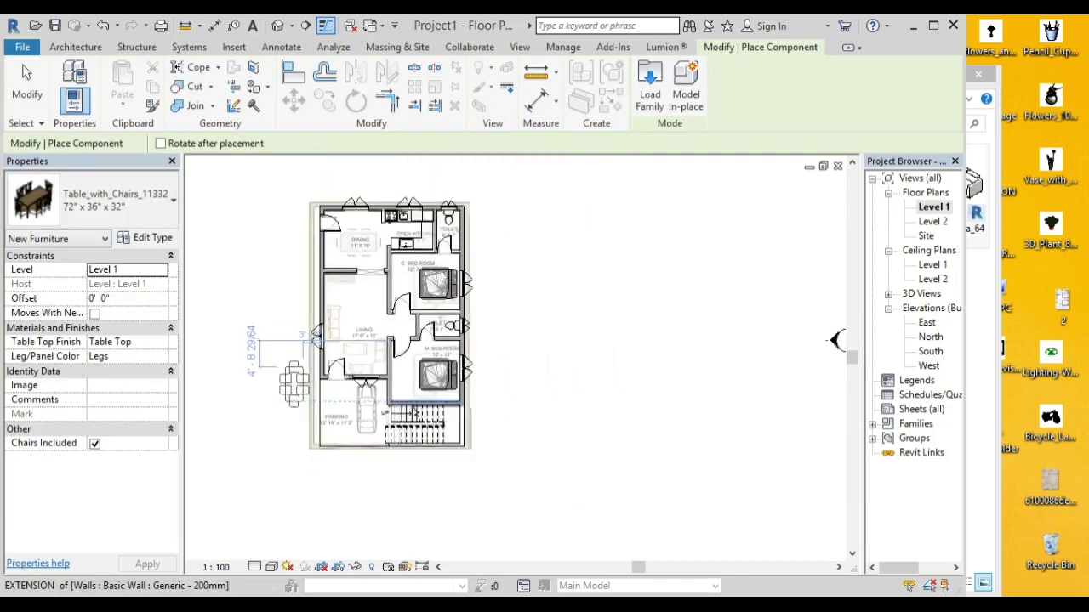
{"action": "scroll", "coordinate": [306, 332], "scroll_direction": "up", "scroll_amount": 1}
{"action": "scroll", "coordinate": [349, 260], "scroll_direction": "up", "scroll_amount": 2}
{"action": "scroll", "coordinate": [348, 260], "scroll_direction": "up", "scroll_amount": 2}
{"action": "scroll", "coordinate": [349, 259], "scroll_direction": "up", "scroll_amount": 1}
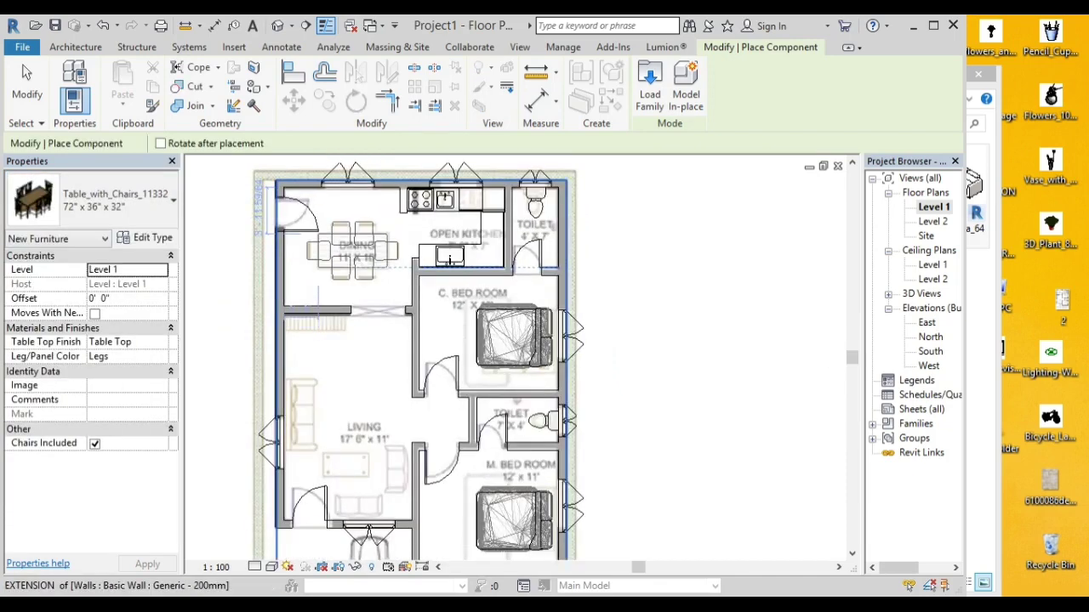
{"action": "left_click", "coordinate": [93, 200]}
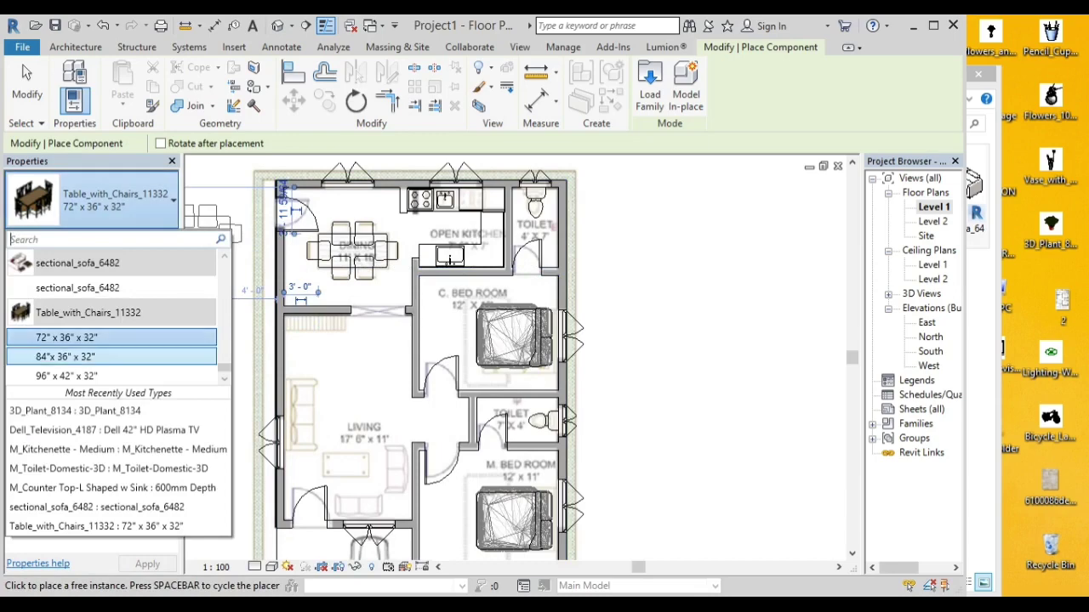
{"action": "left_click", "coordinate": [51, 288]}
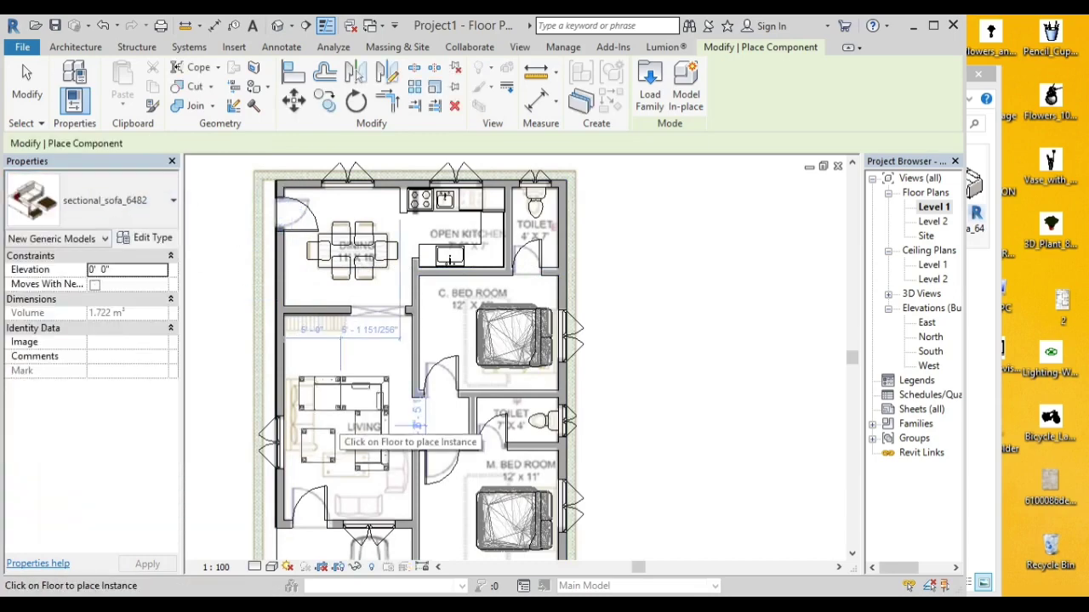
{"action": "left_click", "coordinate": [344, 423]}
{"action": "key", "text": "Escape"}
{"action": "key", "text": "Escape"}
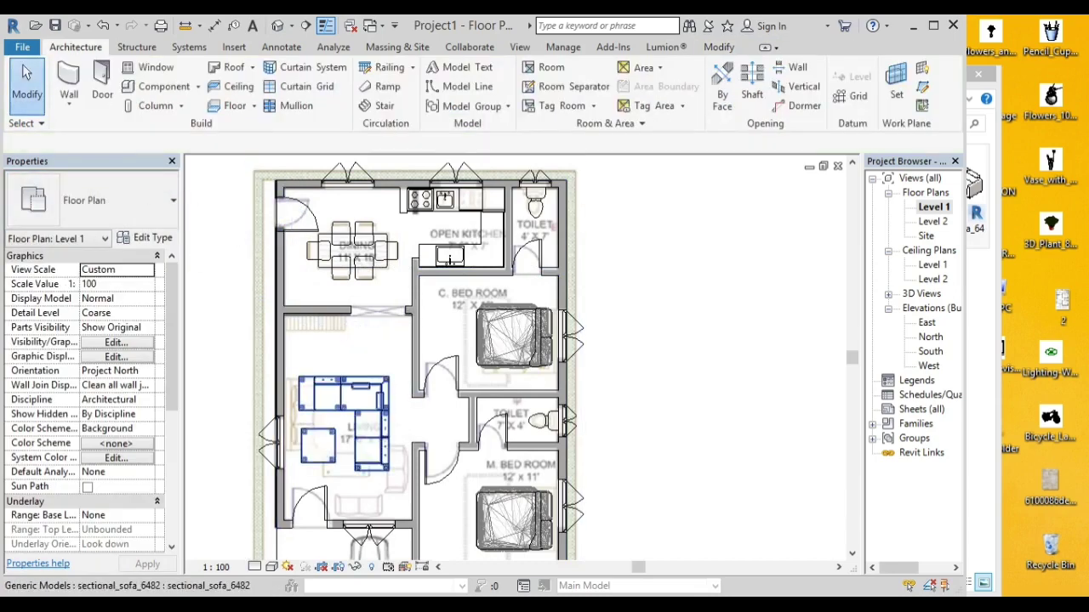
Step: Rotate the sectional sofa by 90°
{"action": "left_click", "coordinate": [344, 396]}
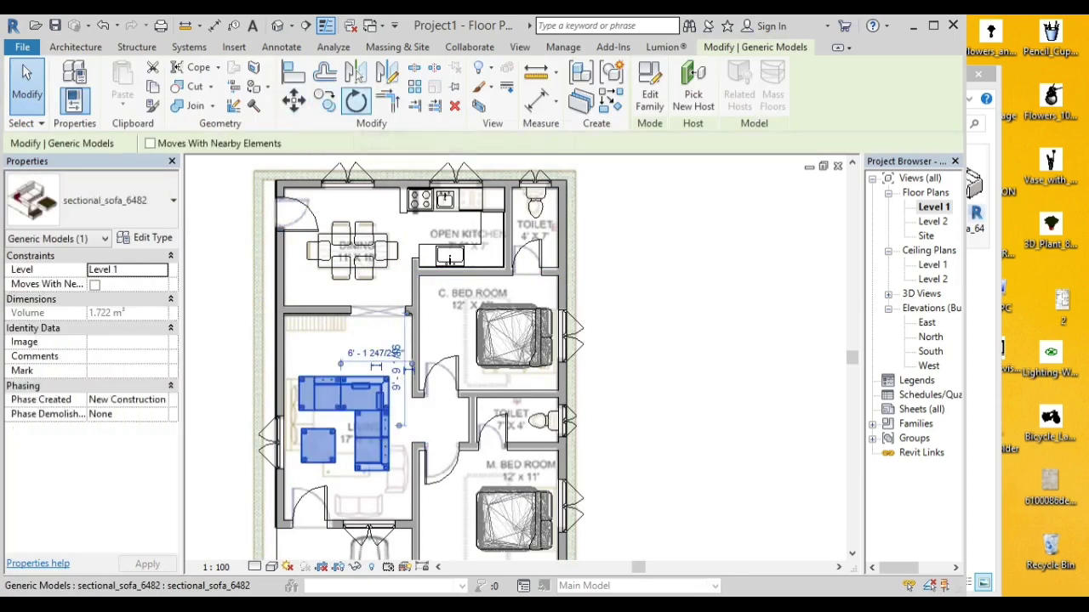
{"action": "left_click", "coordinate": [355, 101]}
{"action": "left_click", "coordinate": [435, 422]}
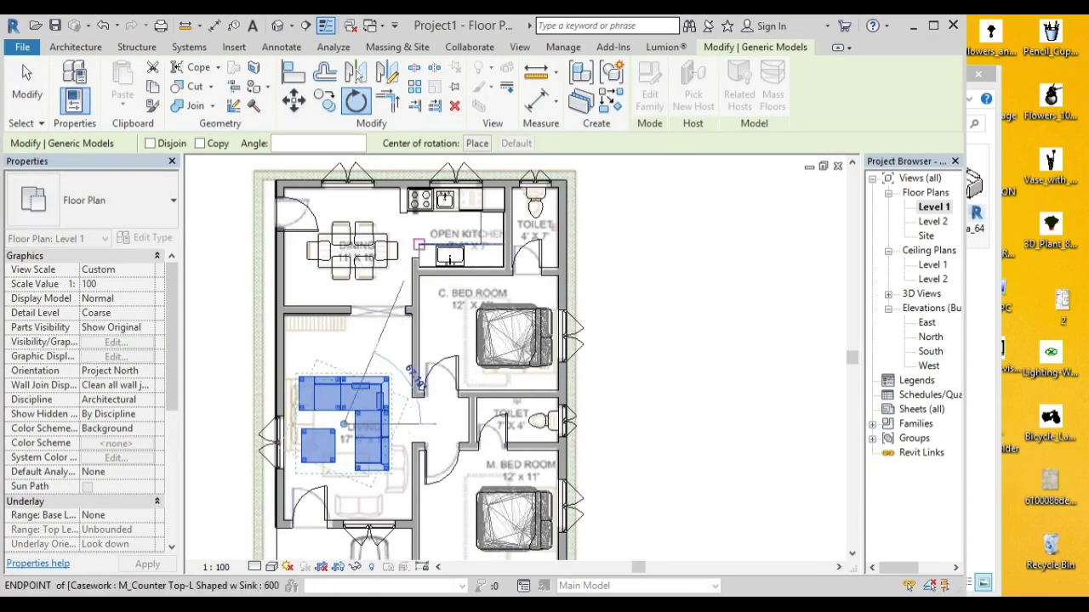
{"action": "left_click", "coordinate": [344, 238]}
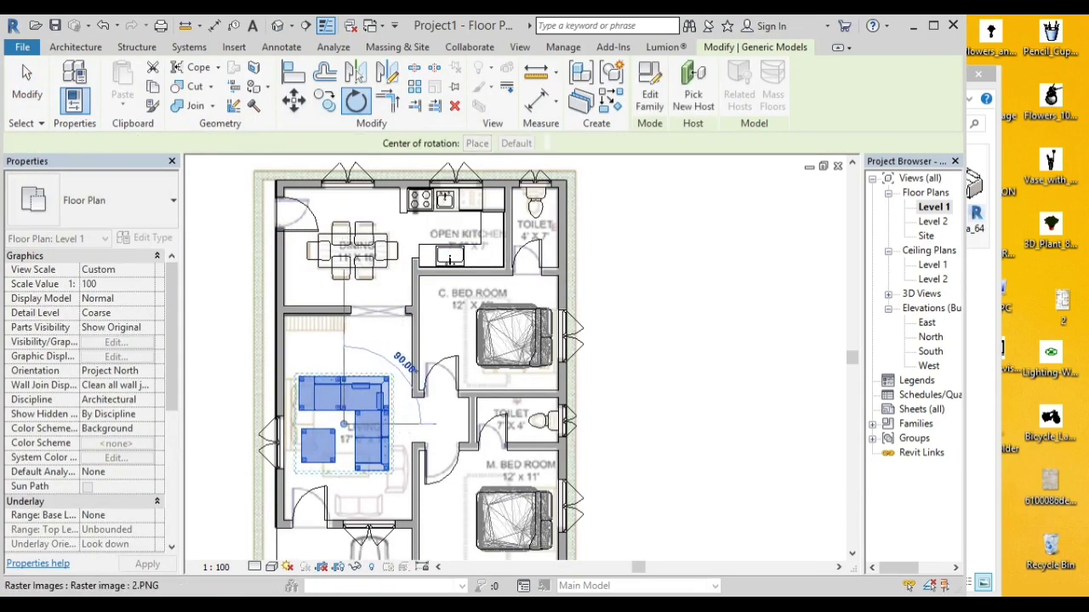
{"action": "left_click", "coordinate": [26, 85]}
Step: Move the sofa left against the Living room's left wall
{"action": "middle_click_drag", "start_coordinate": [323, 426], "coordinate": [425, 331]}
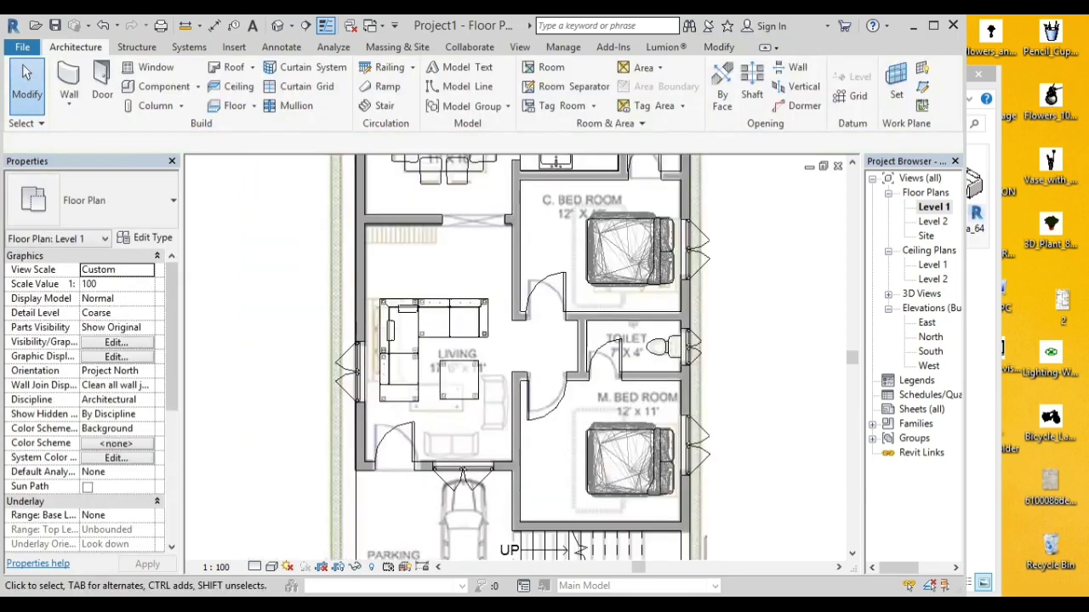
{"action": "left_click_drag", "start_coordinate": [391, 336], "coordinate": [378, 336]}
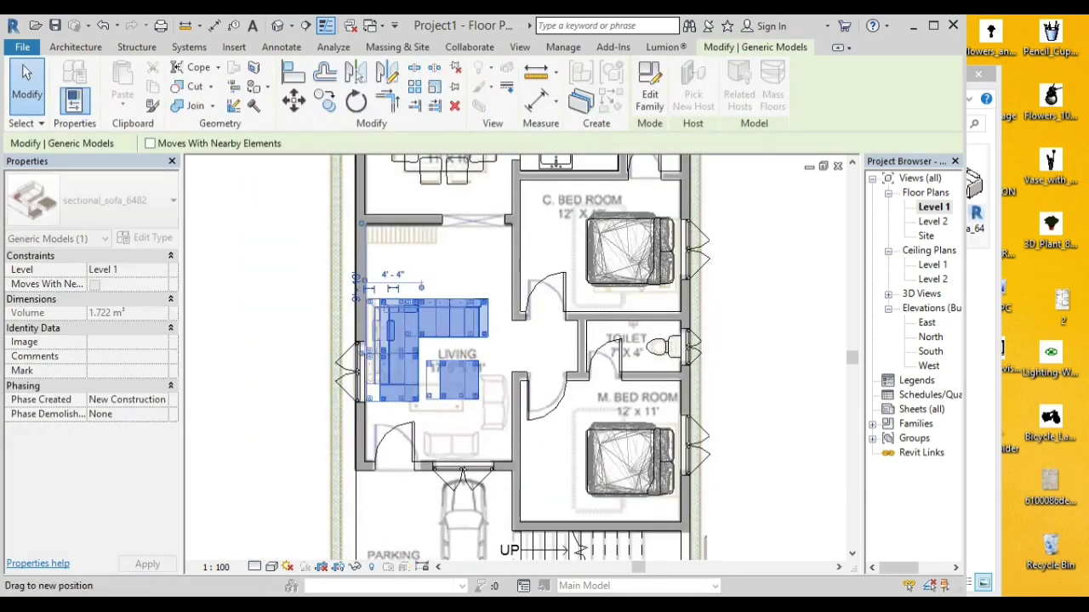
{"action": "left_click_drag", "start_coordinate": [355, 285], "coordinate": [356, 285]}
{"action": "key", "text": "Escape"}
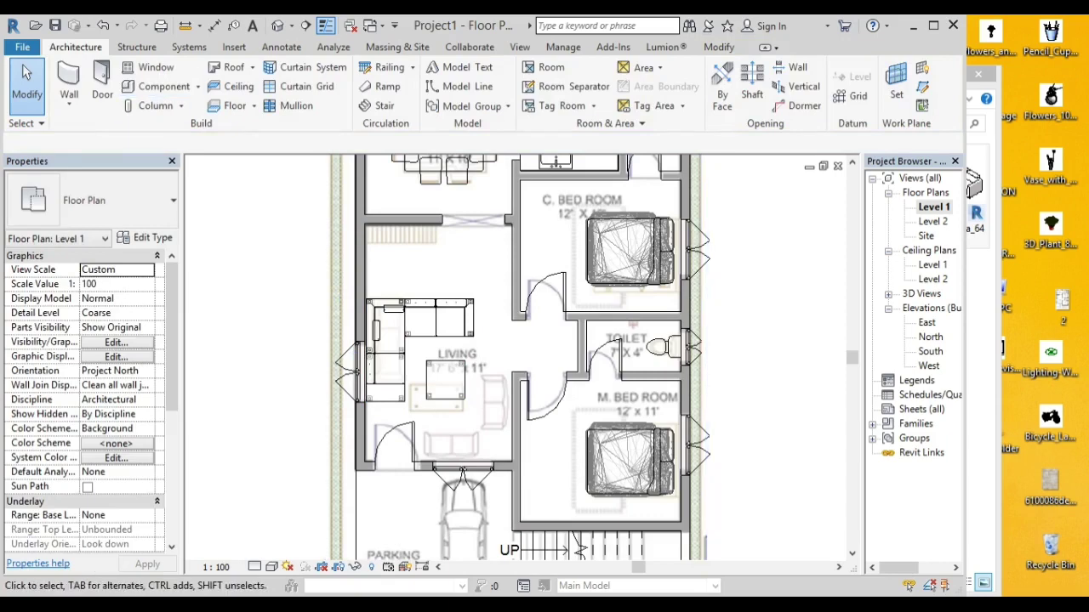
{"action": "left_click", "coordinate": [157, 86]}
{"action": "left_click", "coordinate": [119, 200]}
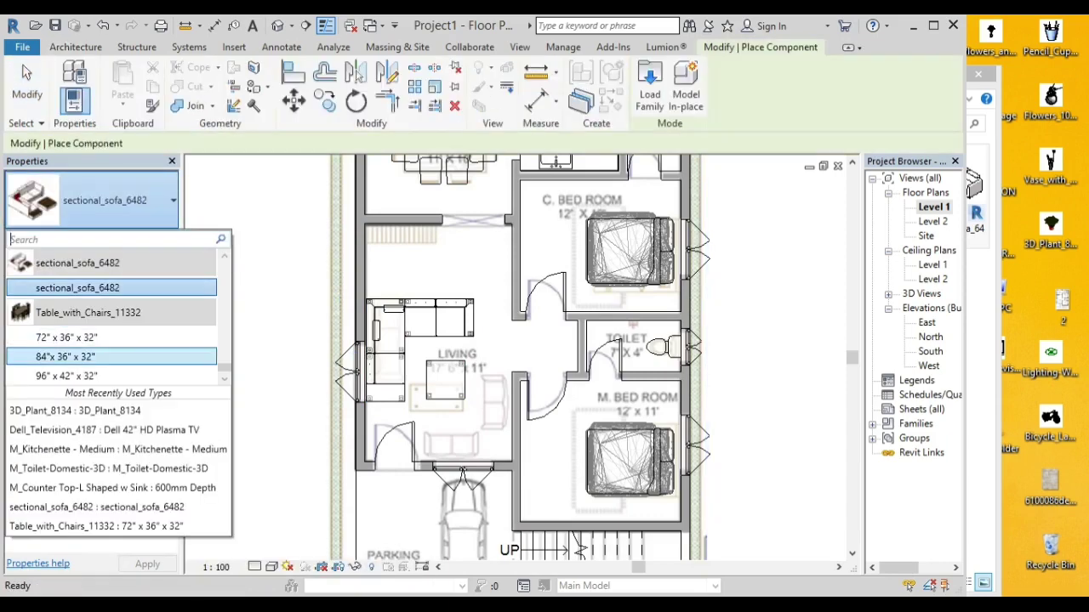
Step: Place 3D_Plant_8134 plants above the living-room sofa and at the top of the dining room
{"action": "left_click_drag", "start_coordinate": [224, 368], "coordinate": [224, 266]}
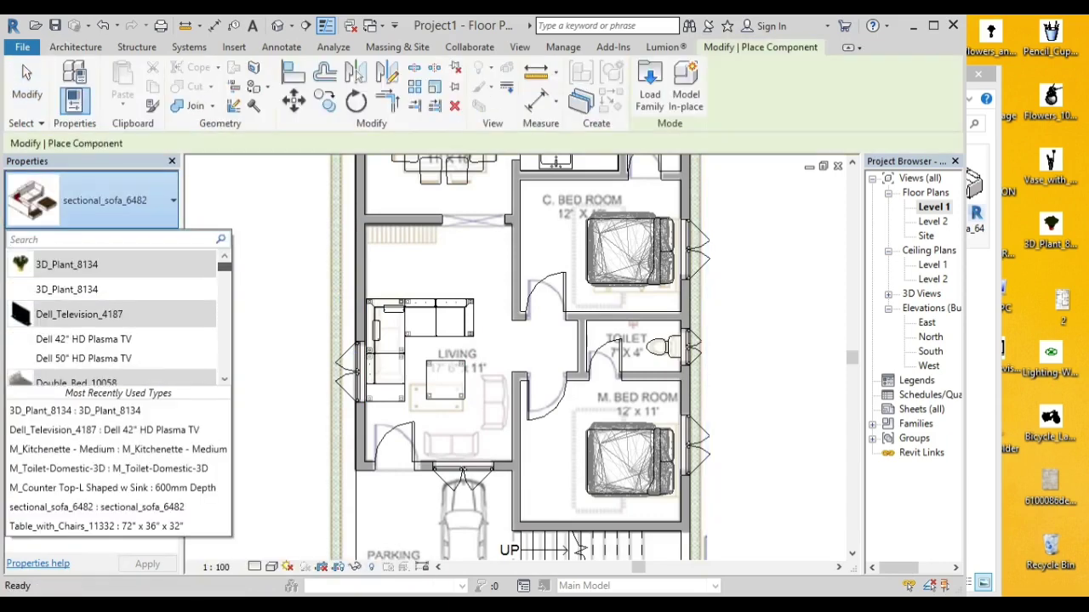
{"action": "left_click", "coordinate": [66, 289]}
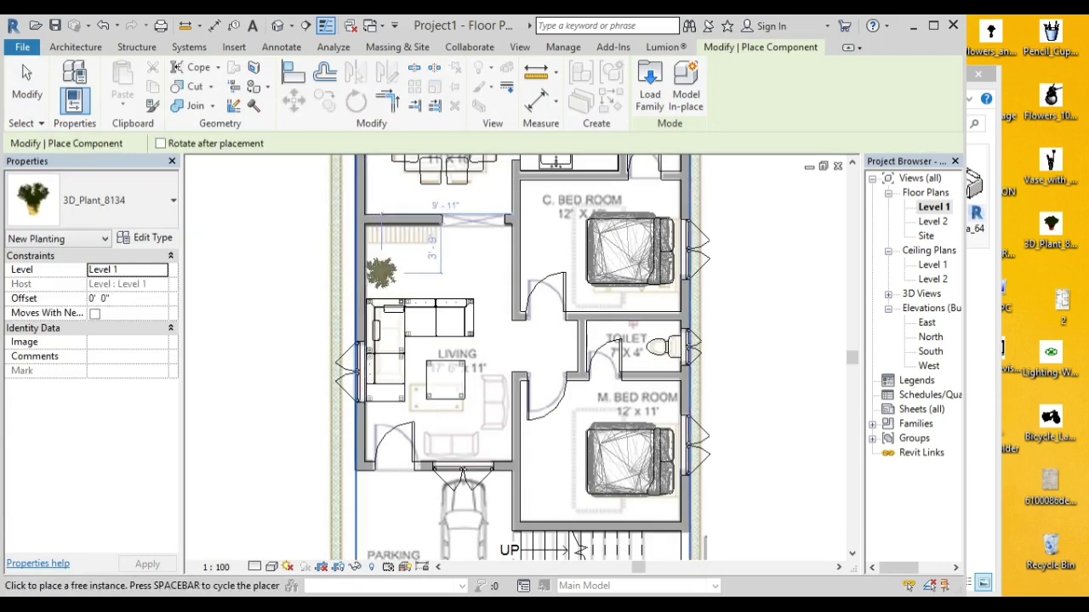
{"action": "left_click", "coordinate": [381, 277]}
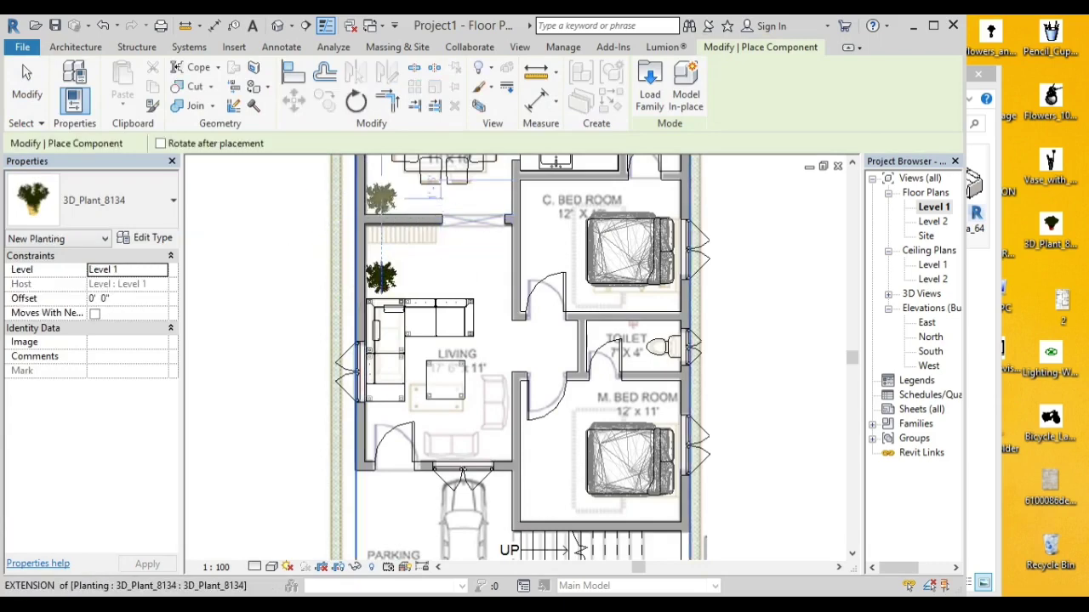
{"action": "scroll", "coordinate": [294, 345], "scroll_direction": "down", "scroll_amount": 1}
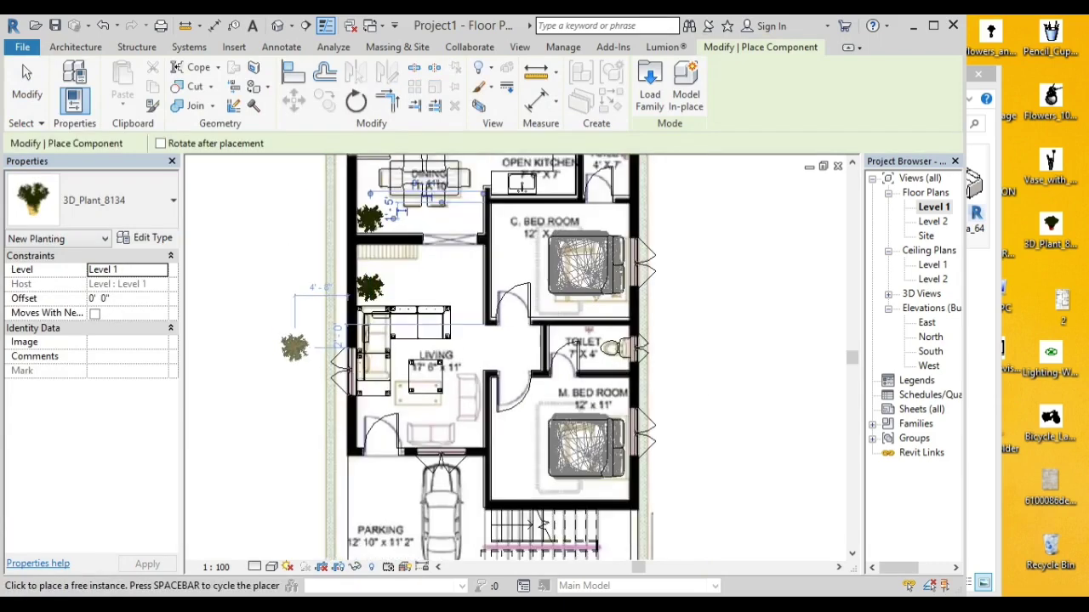
{"action": "scroll", "coordinate": [295, 354], "scroll_direction": "down", "scroll_amount": 1}
{"action": "scroll", "coordinate": [415, 185], "scroll_direction": "up", "scroll_amount": 1}
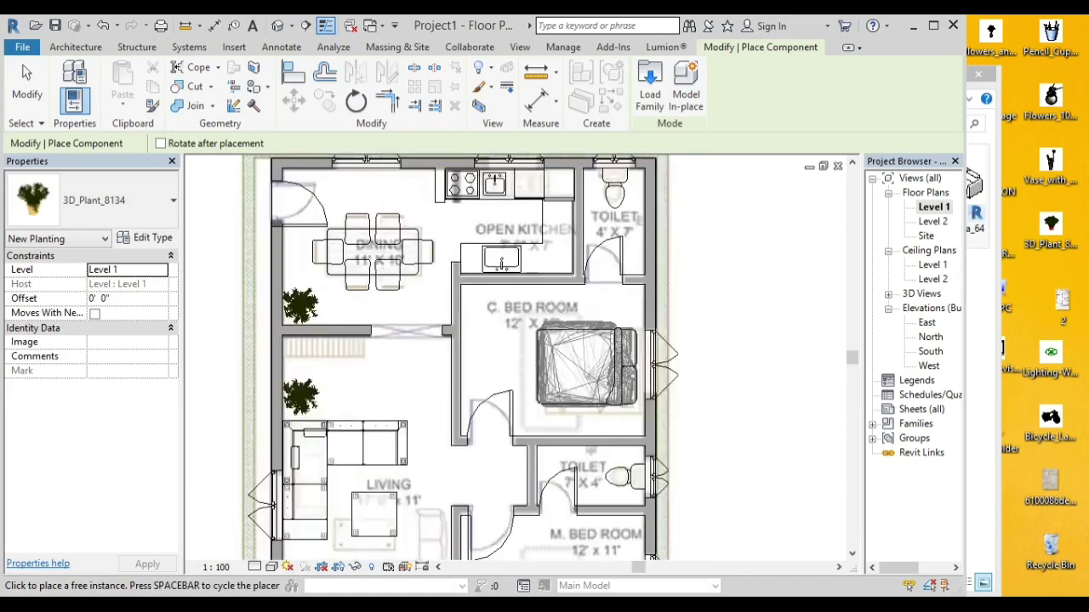
{"action": "scroll", "coordinate": [415, 185], "scroll_direction": "up", "scroll_amount": 1}
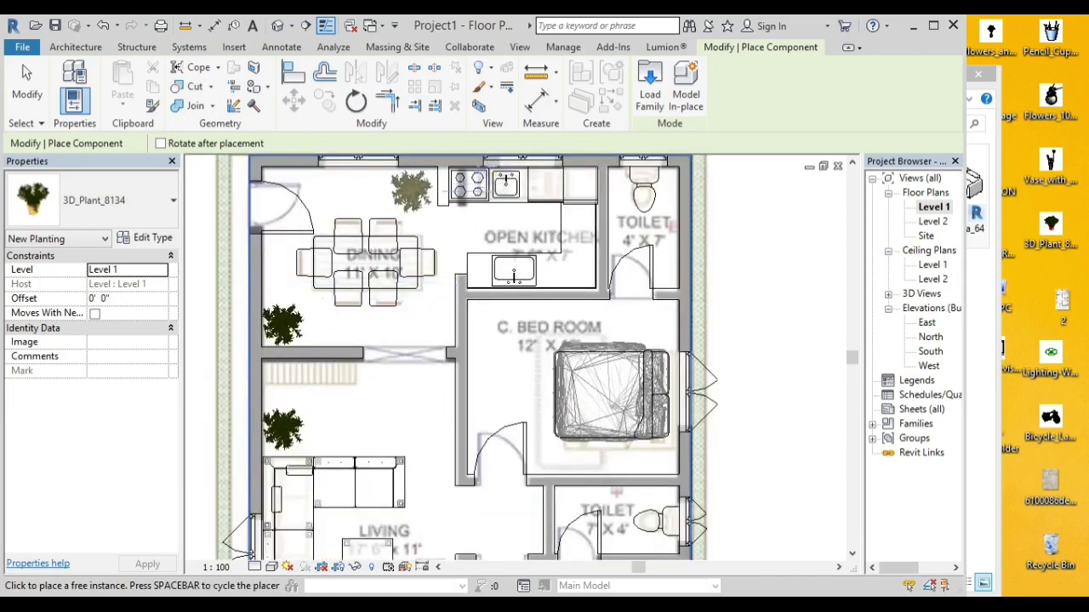
{"action": "left_click", "coordinate": [411, 191]}
{"action": "key", "text": "Escape"}
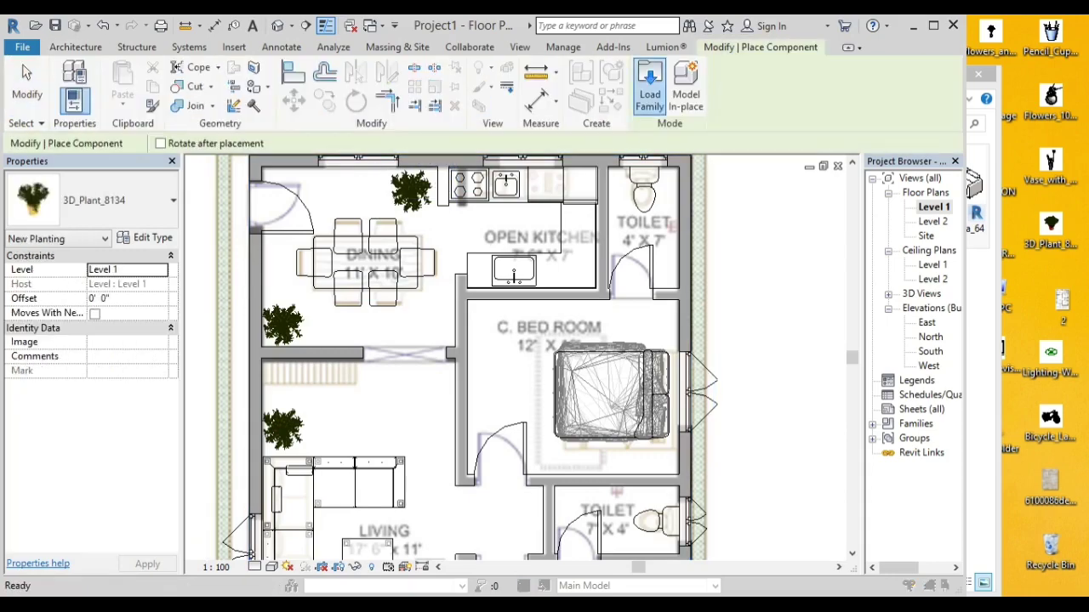
Step: Load the M_TV Stand family from the library's Furniture folder
{"action": "left_click", "coordinate": [649, 85]}
{"action": "key", "text": "BackSpace"}
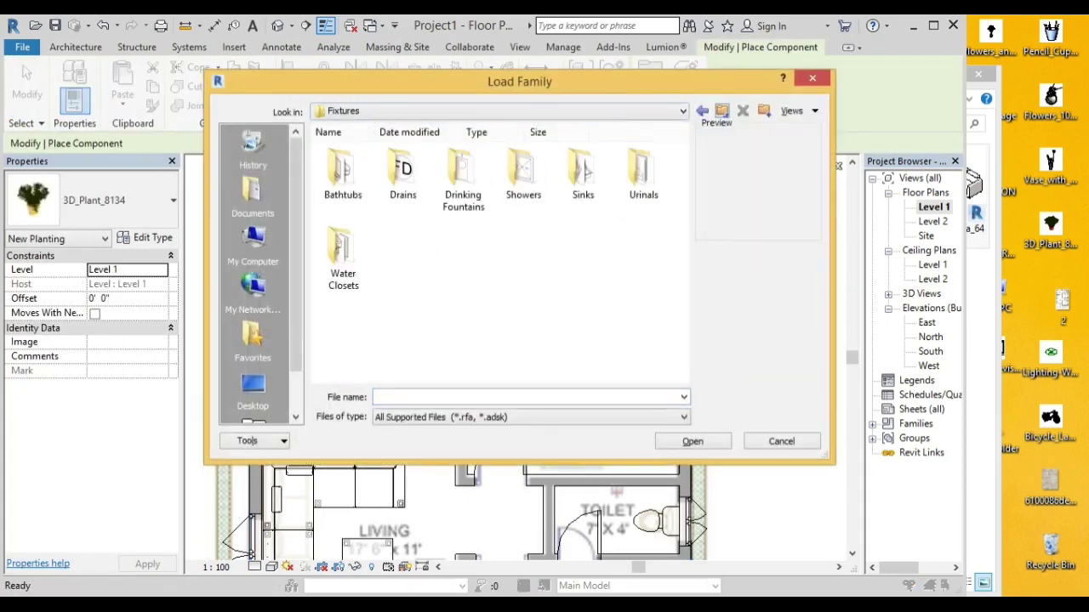
{"action": "key", "text": "BackSpace"}
{"action": "key", "text": "BackSpace"}
{"action": "key", "text": "BackSpace"}
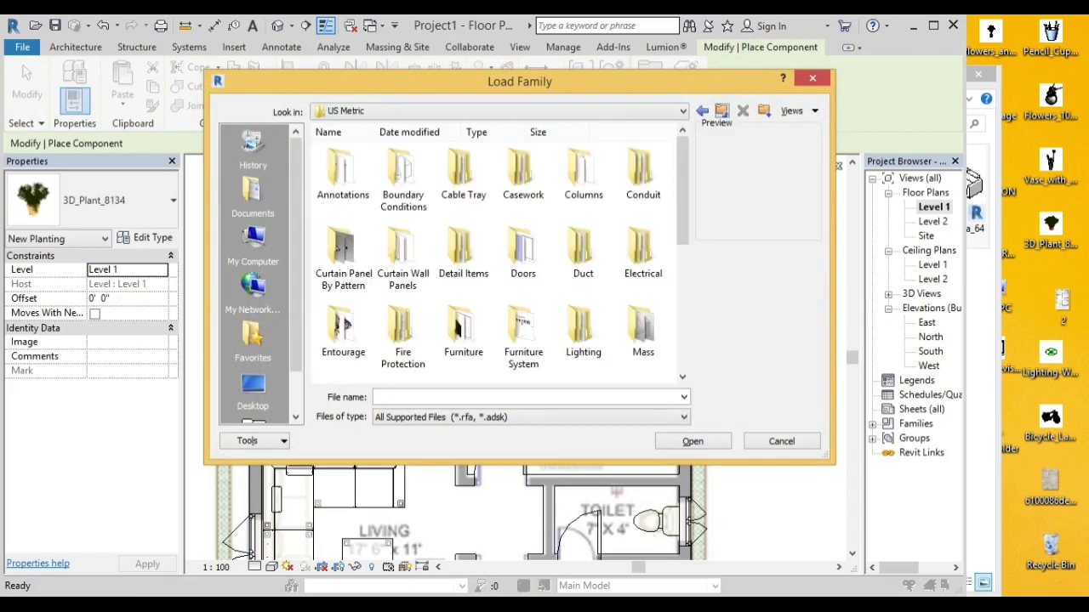
{"action": "double_click", "coordinate": [460, 328]}
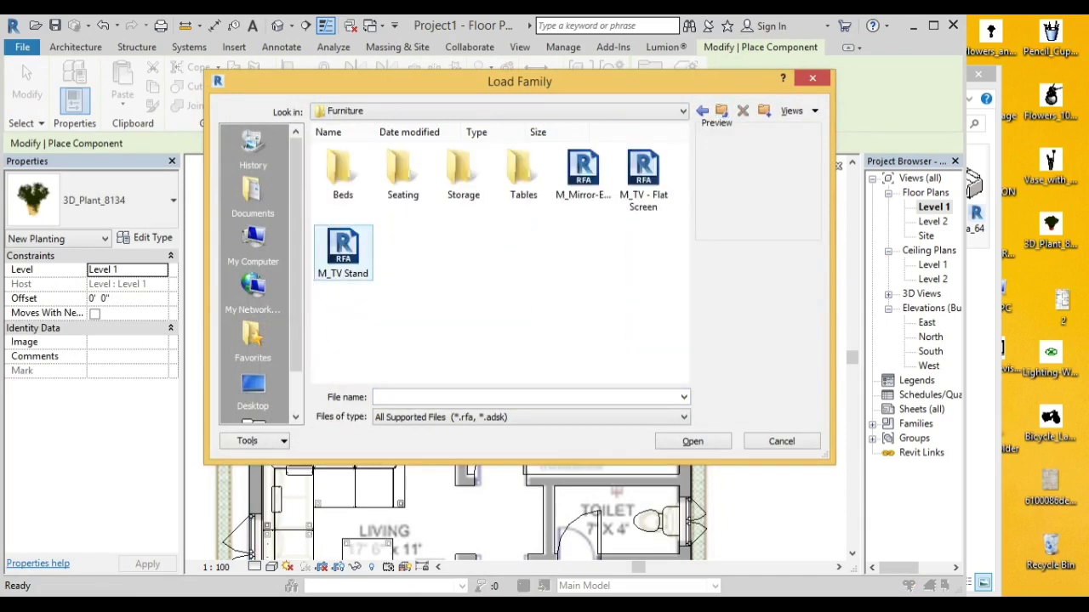
{"action": "left_click", "coordinate": [343, 251]}
{"action": "left_click", "coordinate": [693, 440]}
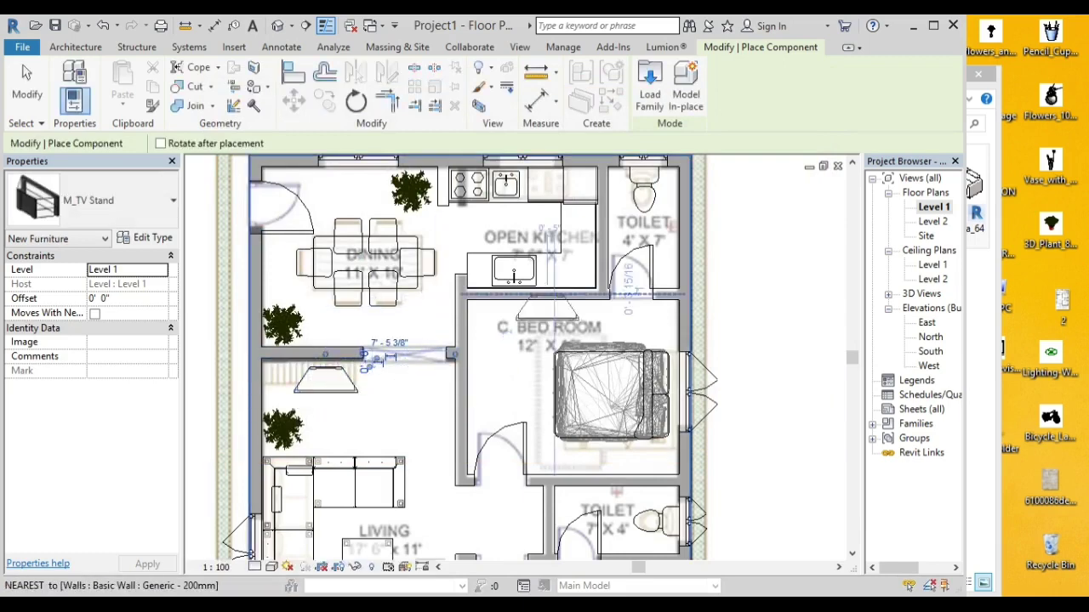
Step: Load the M_TV - Flat Screen family and give it a 2' 0" offset
{"action": "left_click", "coordinate": [650, 85]}
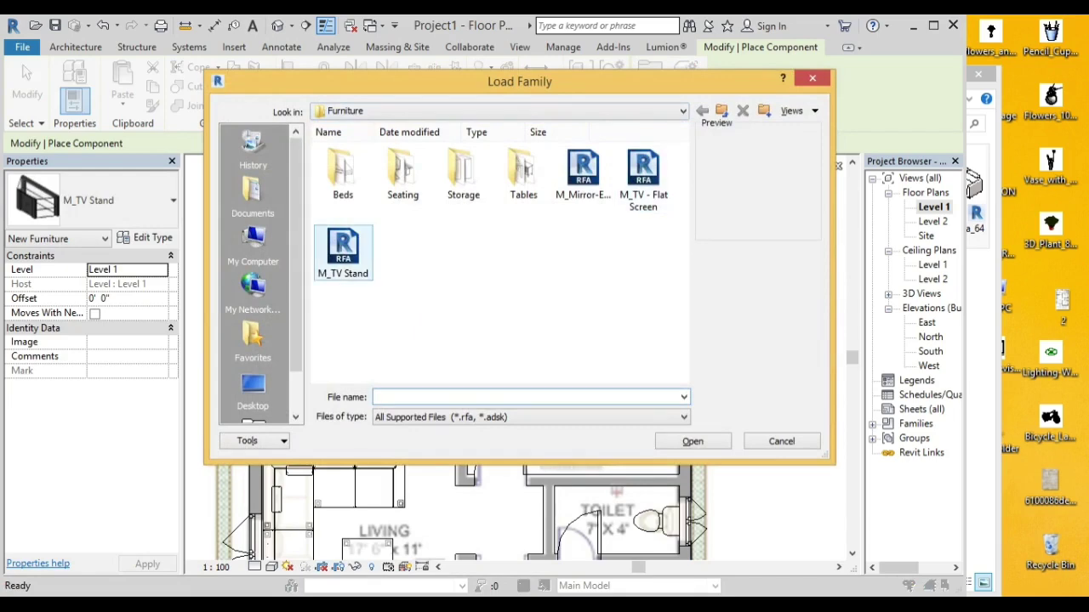
{"action": "left_click", "coordinate": [643, 178]}
{"action": "left_click", "coordinate": [693, 441]}
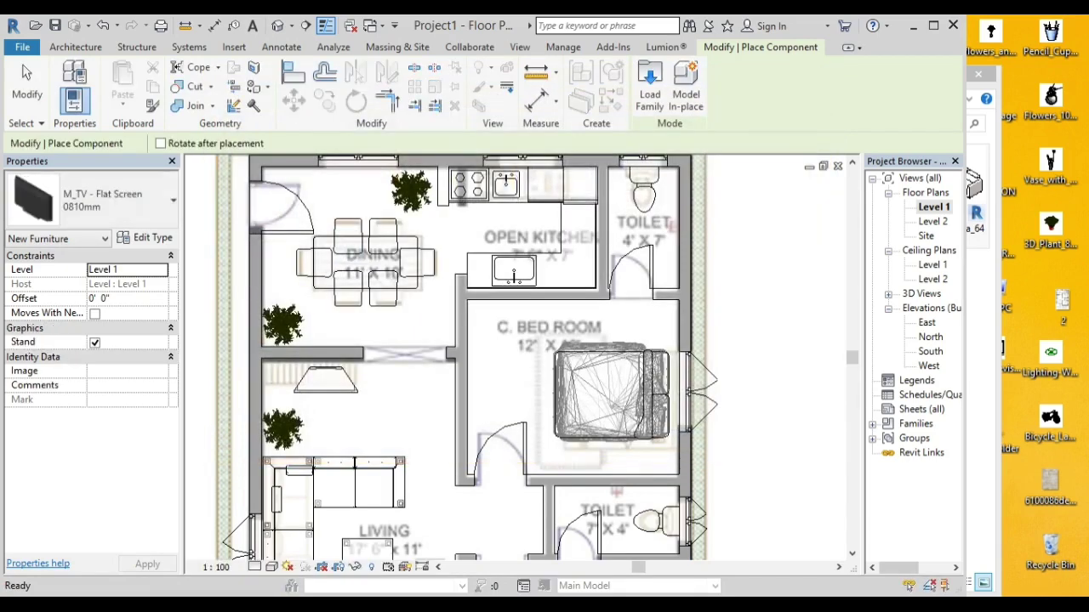
{"action": "type", "text": "2"}
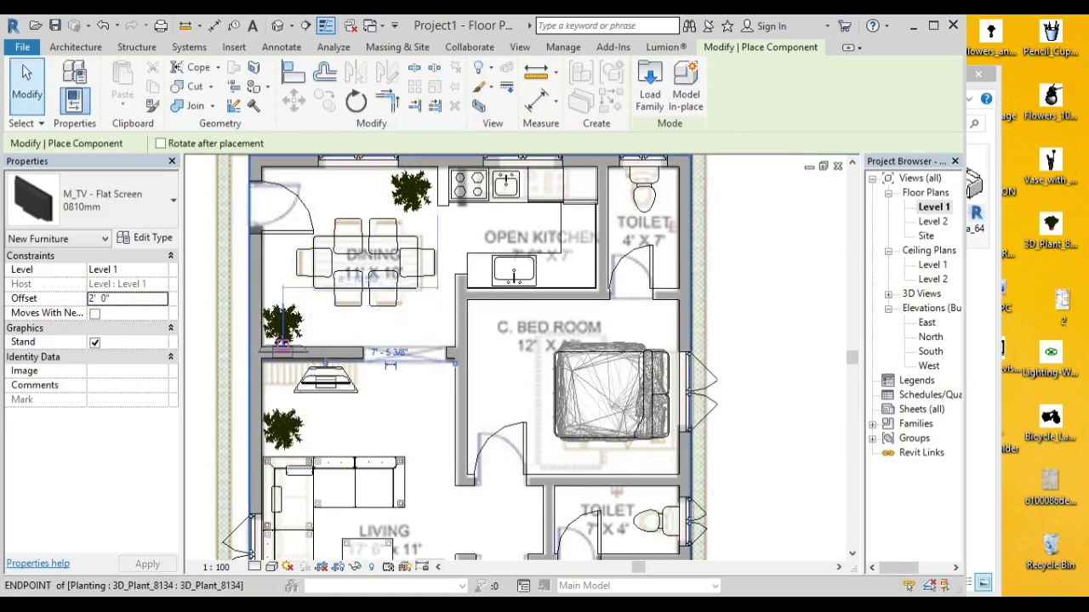
{"action": "left_click", "coordinate": [652, 83]}
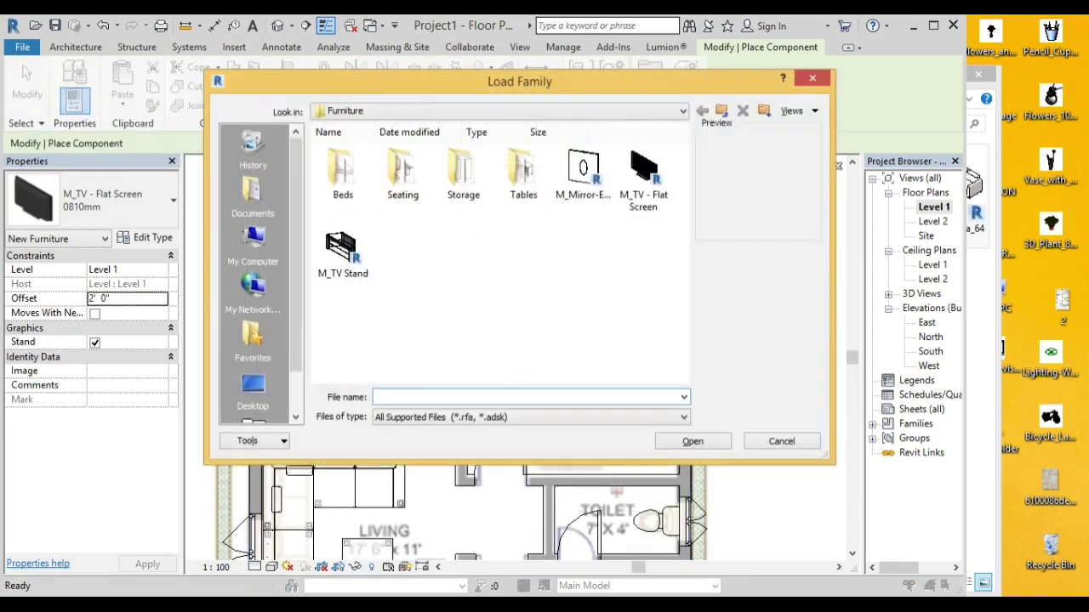
Step: Load M_Tall Cabinet-Single Door(2) from Casework > Tall Cabinets and place one at C. Bed Room's top-left corner
{"action": "left_click", "coordinate": [722, 110]}
{"action": "double_click", "coordinate": [522, 175]}
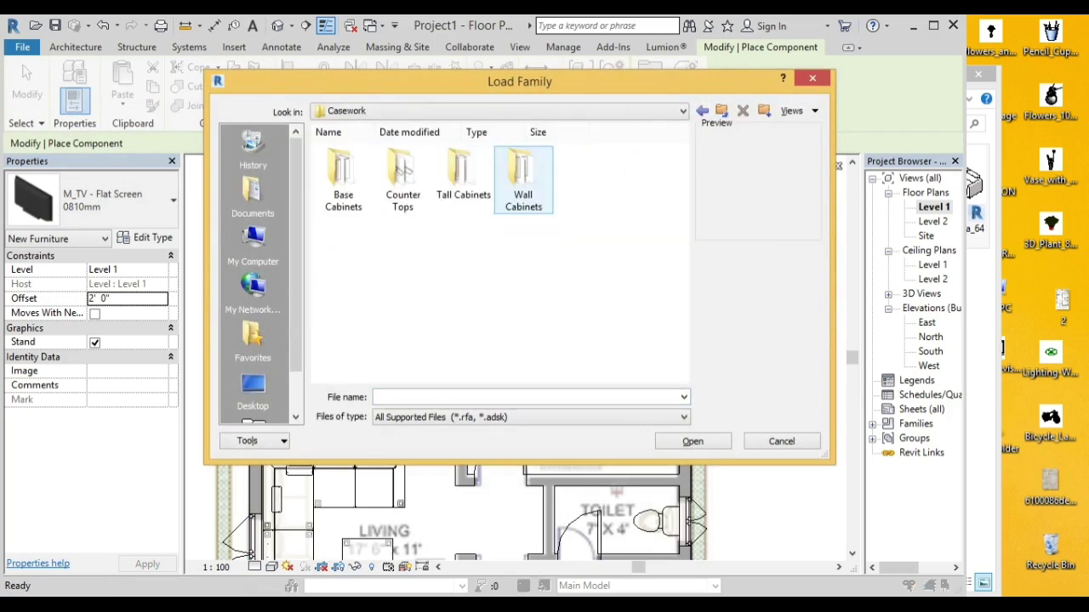
{"action": "double_click", "coordinate": [464, 177]}
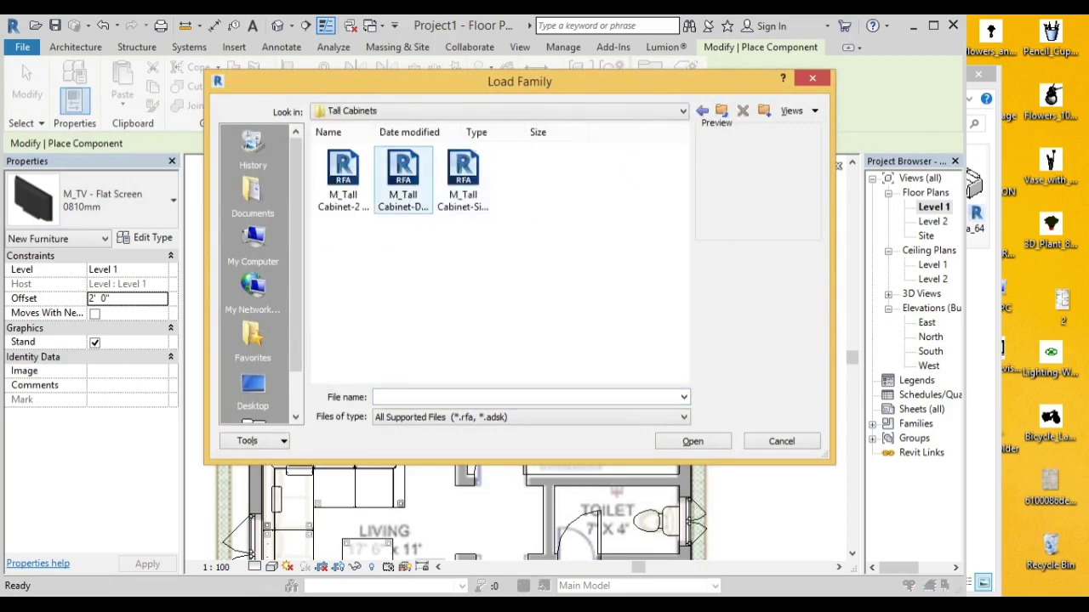
{"action": "left_click", "coordinate": [463, 183]}
{"action": "left_click", "coordinate": [693, 441]}
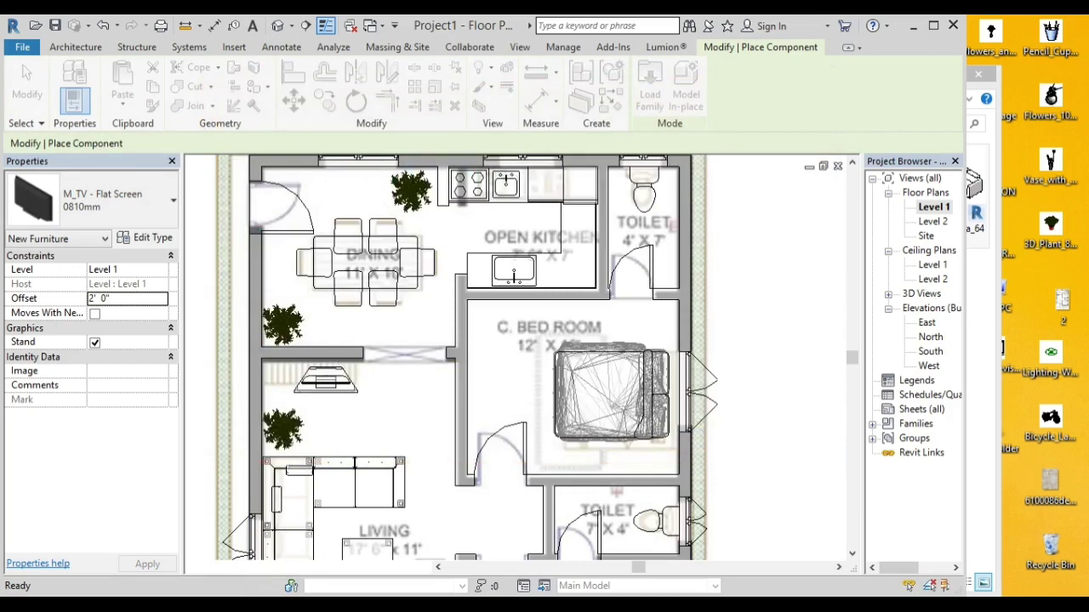
{"action": "scroll", "coordinate": [514, 345], "scroll_direction": "up", "scroll_amount": 2}
{"action": "scroll", "coordinate": [514, 345], "scroll_direction": "up", "scroll_amount": 2}
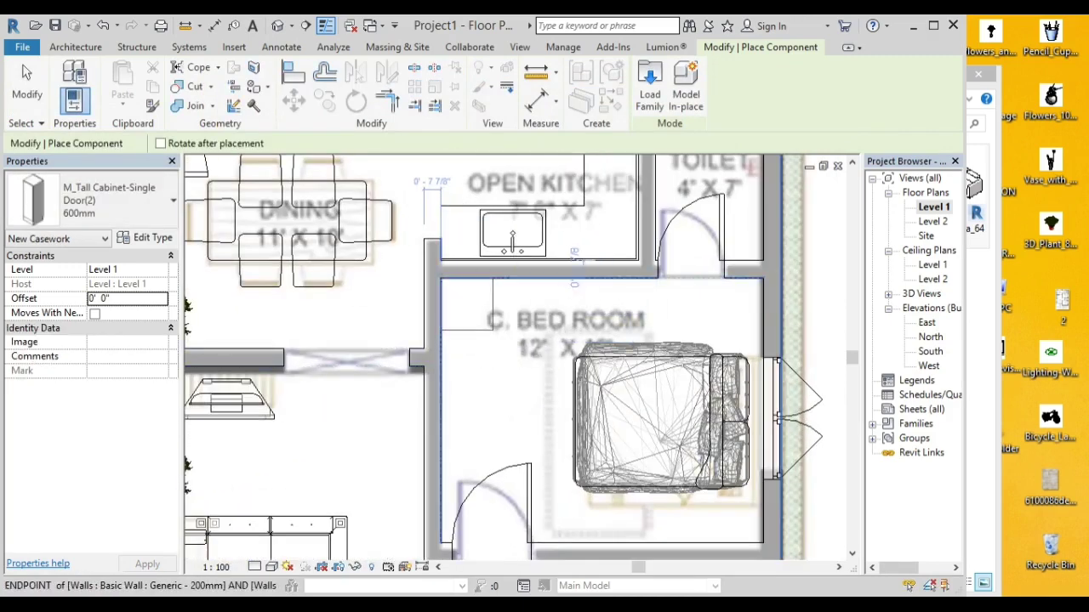
{"action": "left_click", "coordinate": [443, 281]}
{"action": "key", "text": "Escape"}
{"action": "key", "text": "Escape"}
Step: Copy that cabinet twice down C. Bed Room's left wall using Multiple copy
{"action": "left_click", "coordinate": [467, 315]}
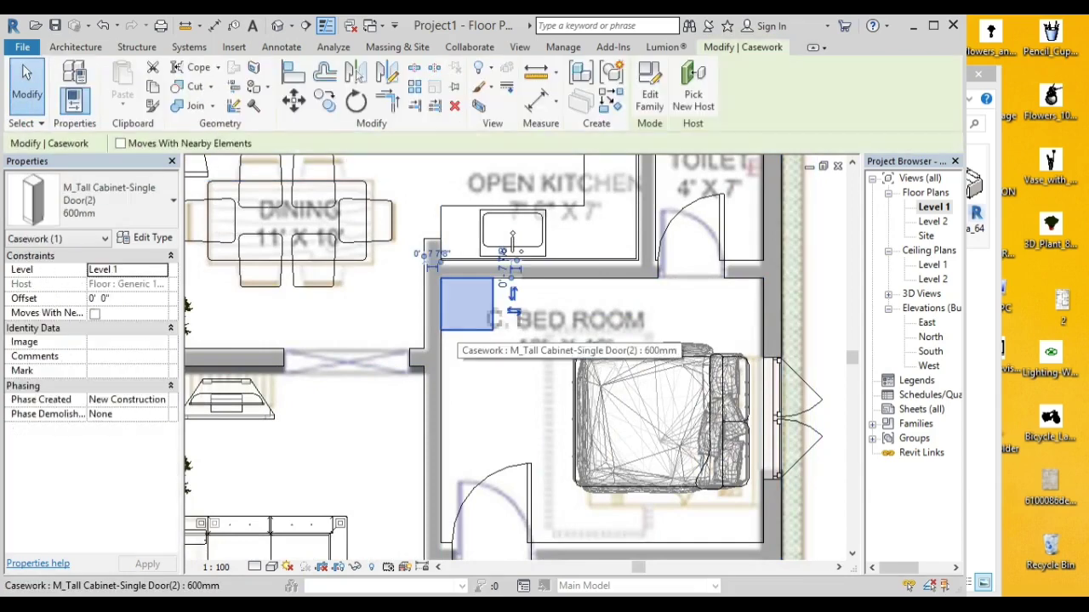
{"action": "left_click", "coordinate": [324, 100]}
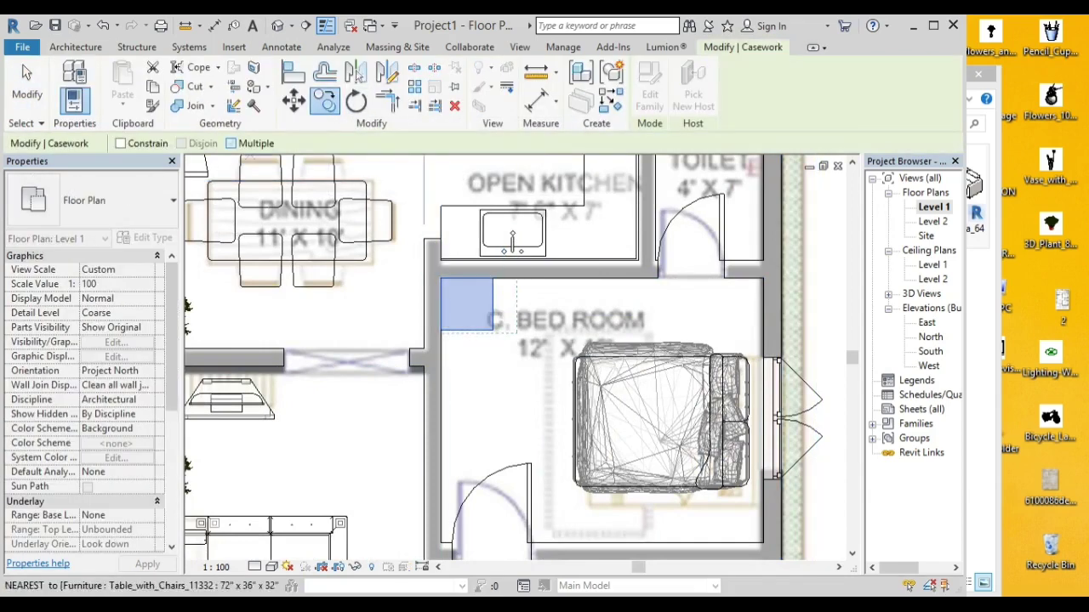
{"action": "left_click", "coordinate": [231, 143]}
{"action": "left_click", "coordinate": [442, 278]}
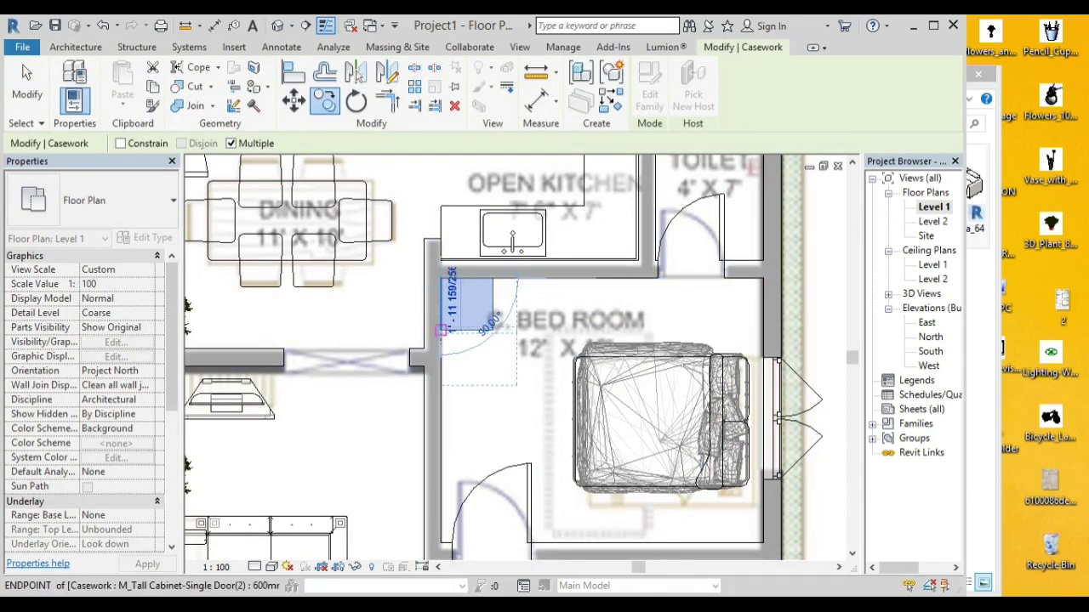
{"action": "left_click", "coordinate": [442, 330]}
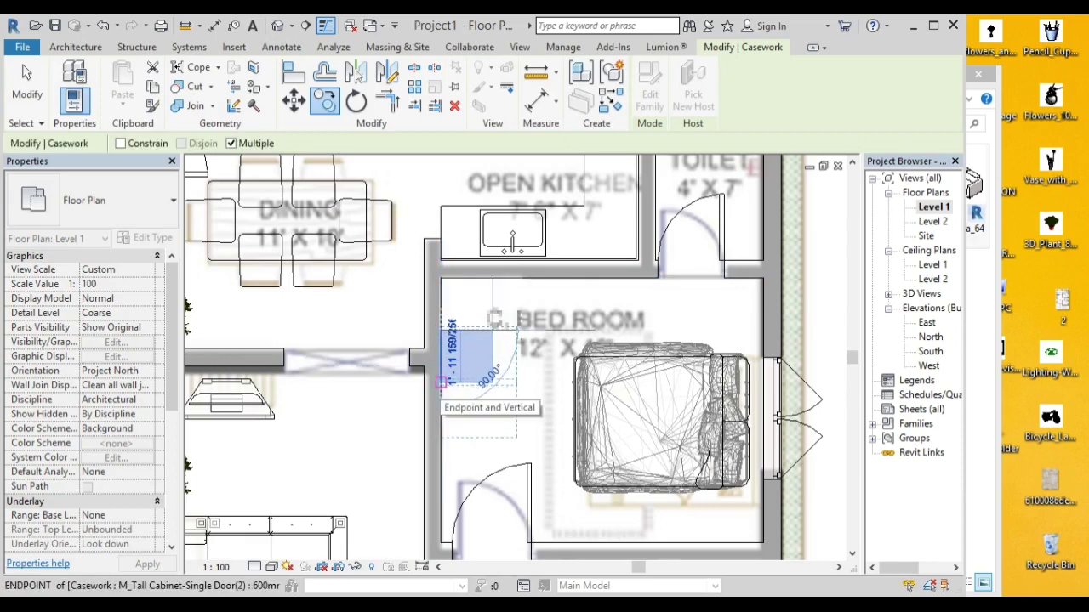
{"action": "left_click", "coordinate": [442, 383]}
{"action": "key", "text": "Escape"}
{"action": "key", "text": "Escape"}
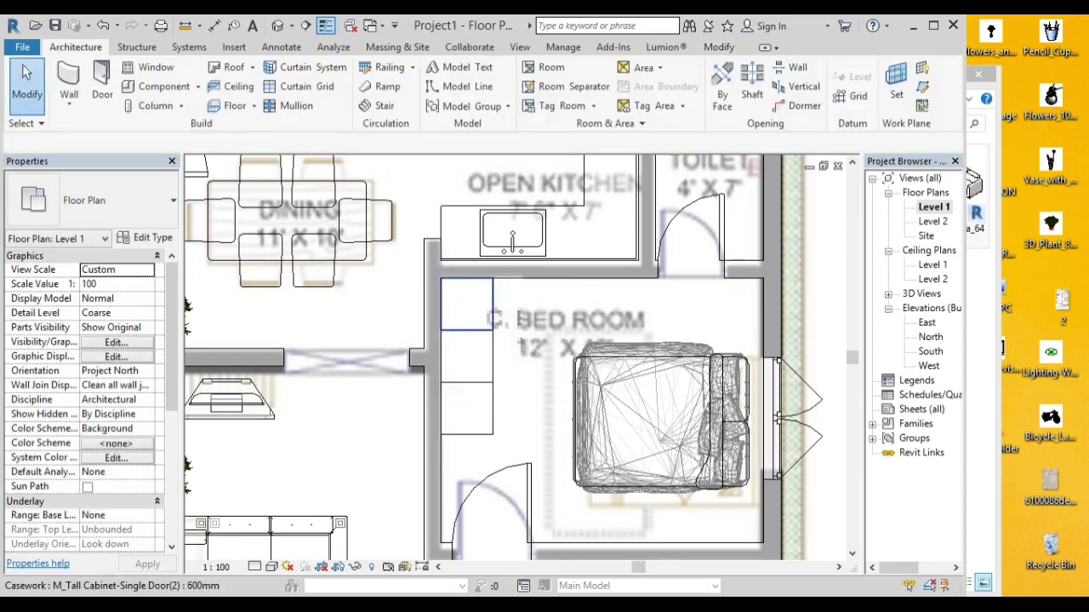
Step: Copy all three tall cabinets with CO onto M. Bed Room's left wall
{"action": "left_click", "coordinate": [466, 304]}
{"action": "left_click", "coordinate": [466, 356], "text": "ctrl"}
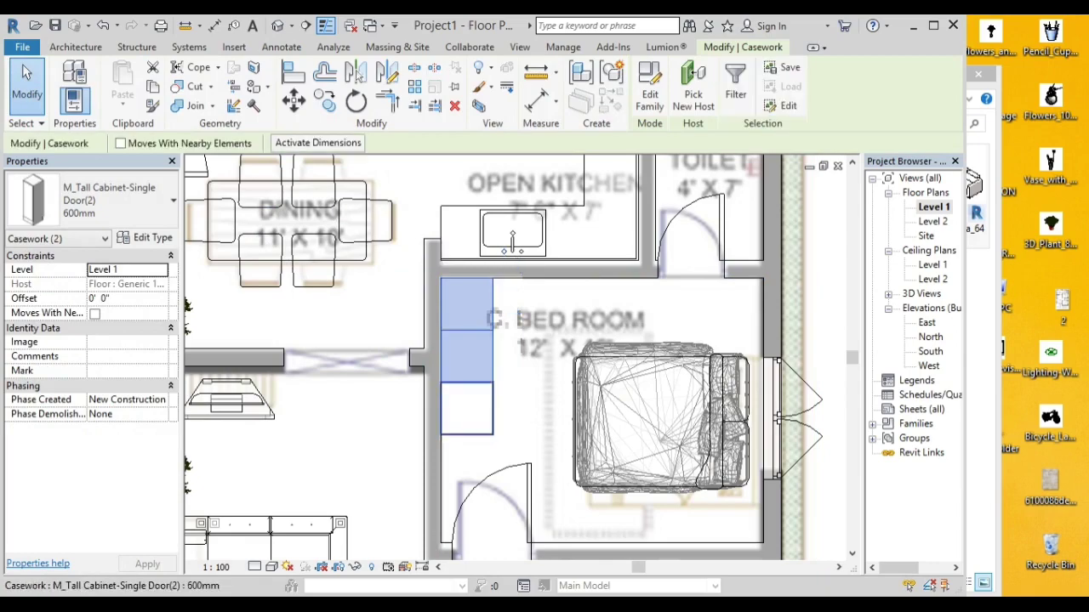
{"action": "left_click", "coordinate": [466, 408], "text": "ctrl"}
{"action": "key", "text": "c"}
{"action": "key", "text": "o"}
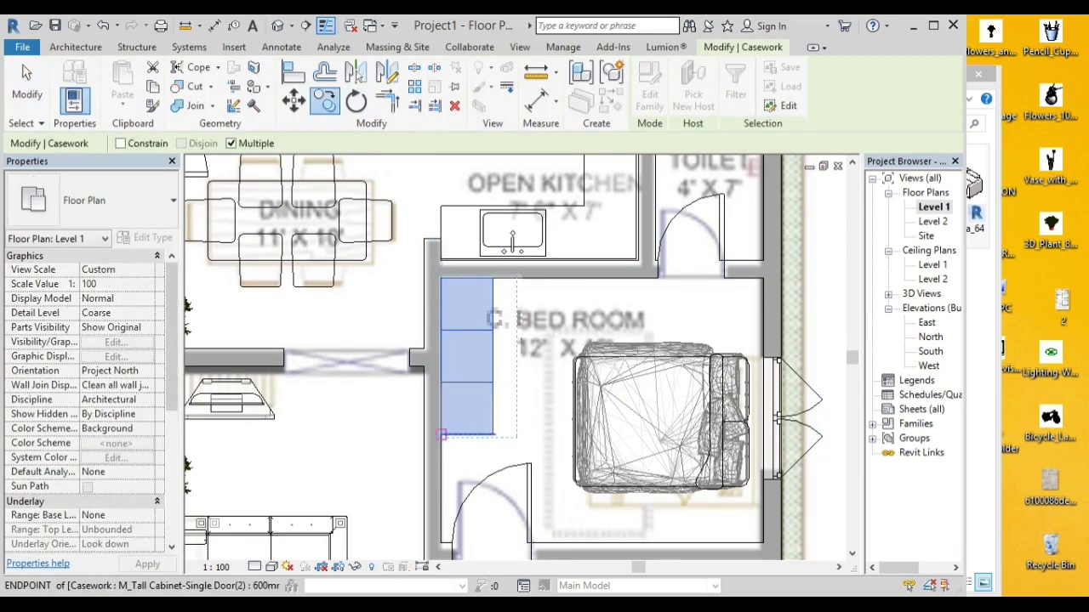
{"action": "scroll", "coordinate": [421, 425], "scroll_direction": "down", "scroll_amount": 3}
{"action": "scroll", "coordinate": [451, 494], "scroll_direction": "up", "scroll_amount": 3}
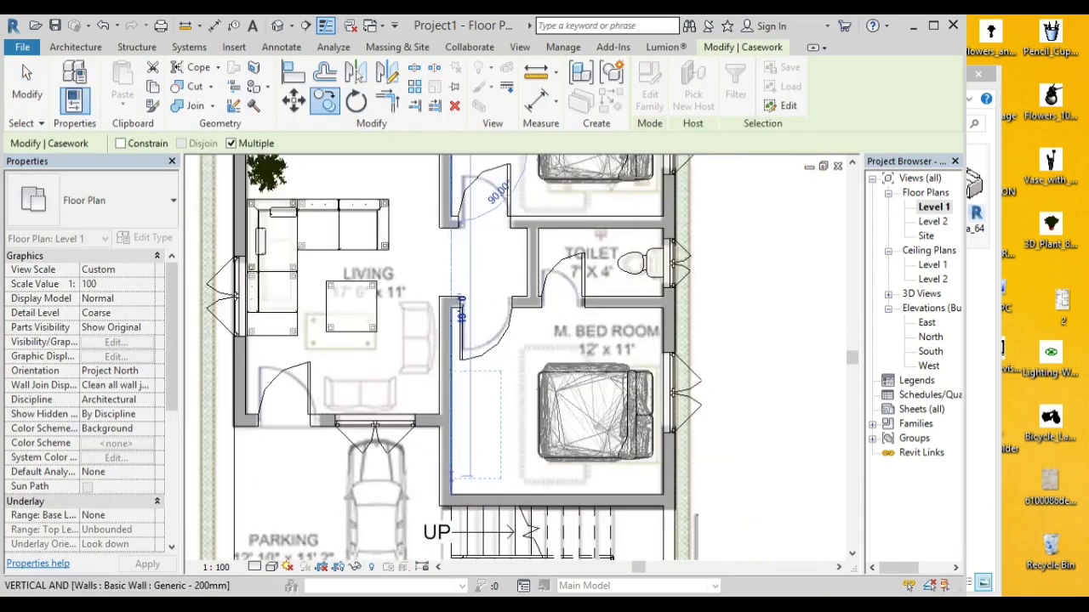
{"action": "left_click", "coordinate": [451, 493]}
{"action": "key", "text": "Escape"}
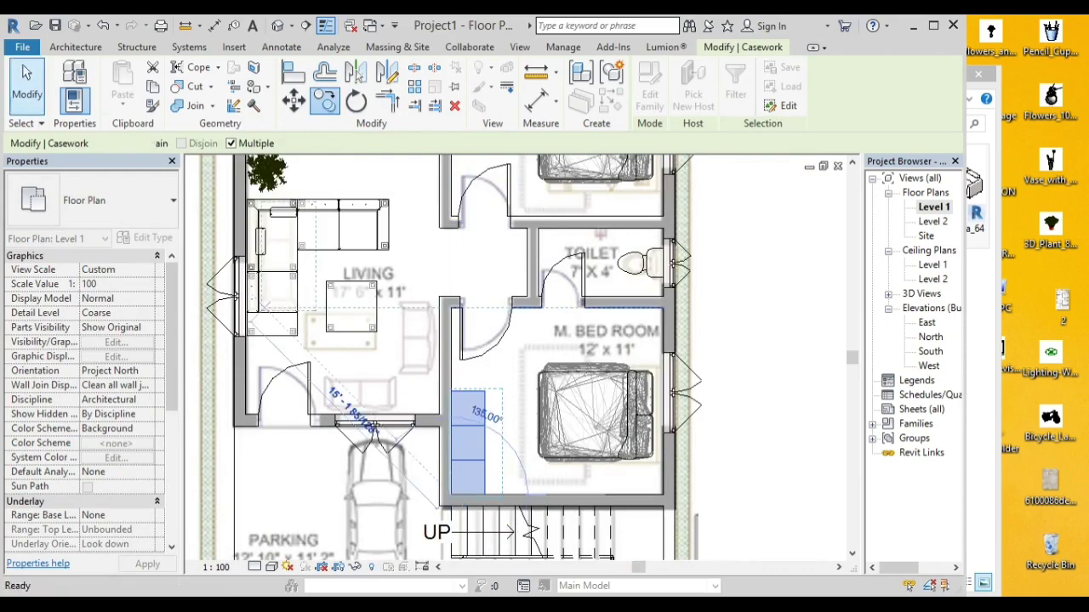
{"action": "key", "text": "Escape"}
{"action": "scroll", "coordinate": [510, 358], "scroll_direction": "down", "scroll_amount": 4}
{"action": "scroll", "coordinate": [511, 349], "scroll_direction": "up", "scroll_amount": 2}
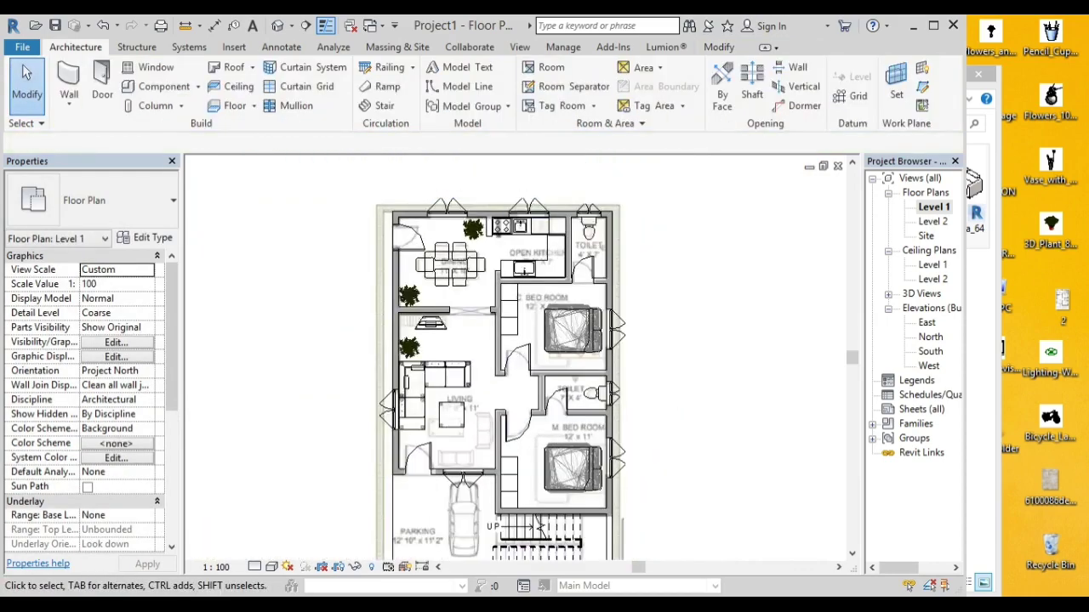
Step: Close the New folder File Explorer window holding the downloaded families
{"action": "scroll", "coordinate": [538, 449], "scroll_direction": "up", "scroll_amount": 2}
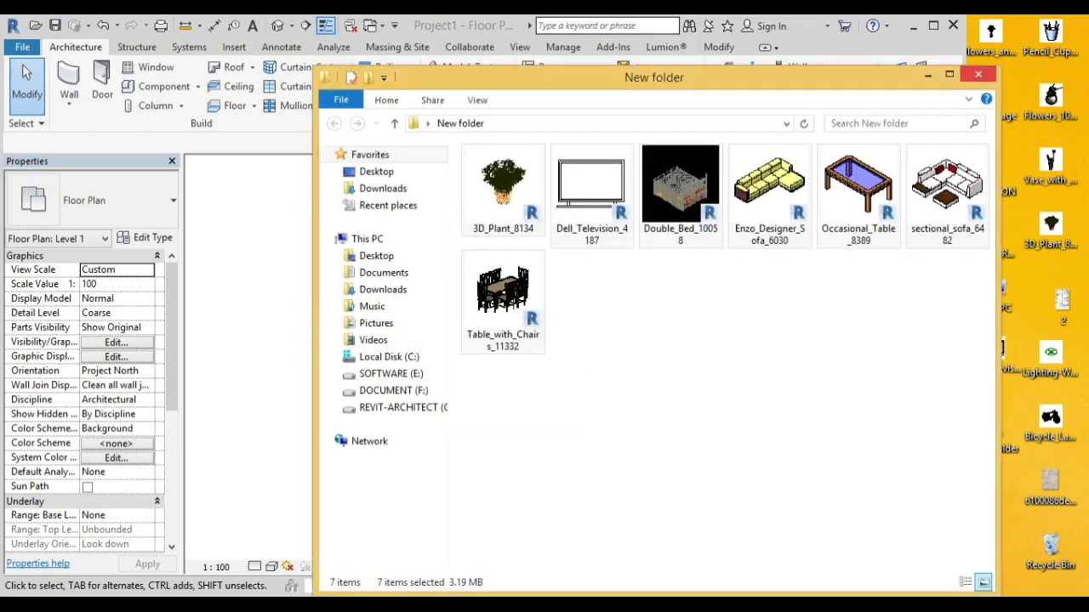
{"action": "left_click", "coordinate": [979, 74]}
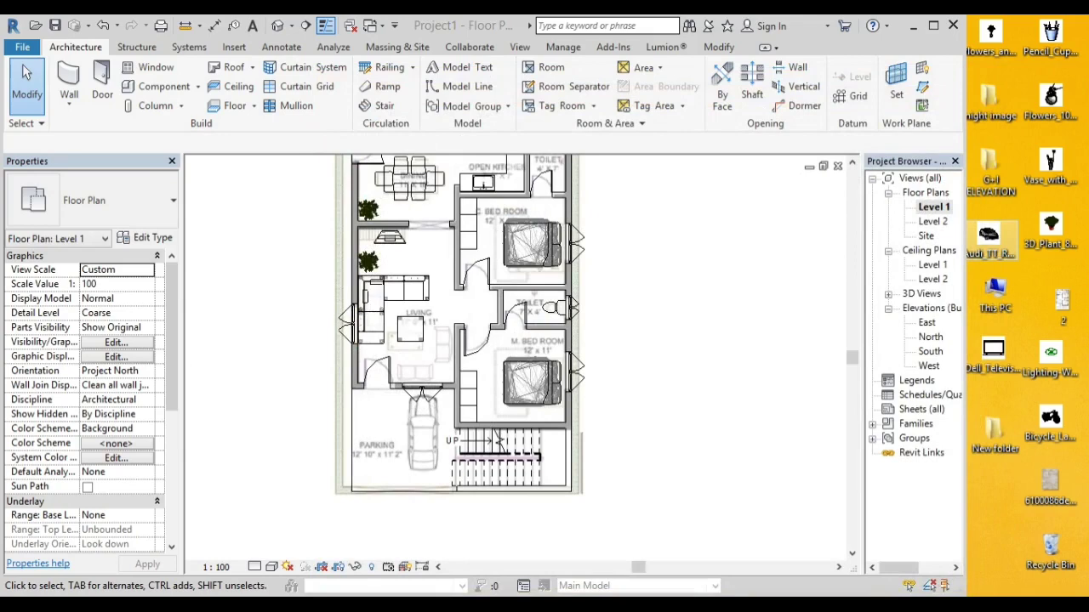
Step: Load the Audi_TT_Roadster car family from the desktop and place it in the Parking bay
{"action": "double_click", "coordinate": [989, 238]}
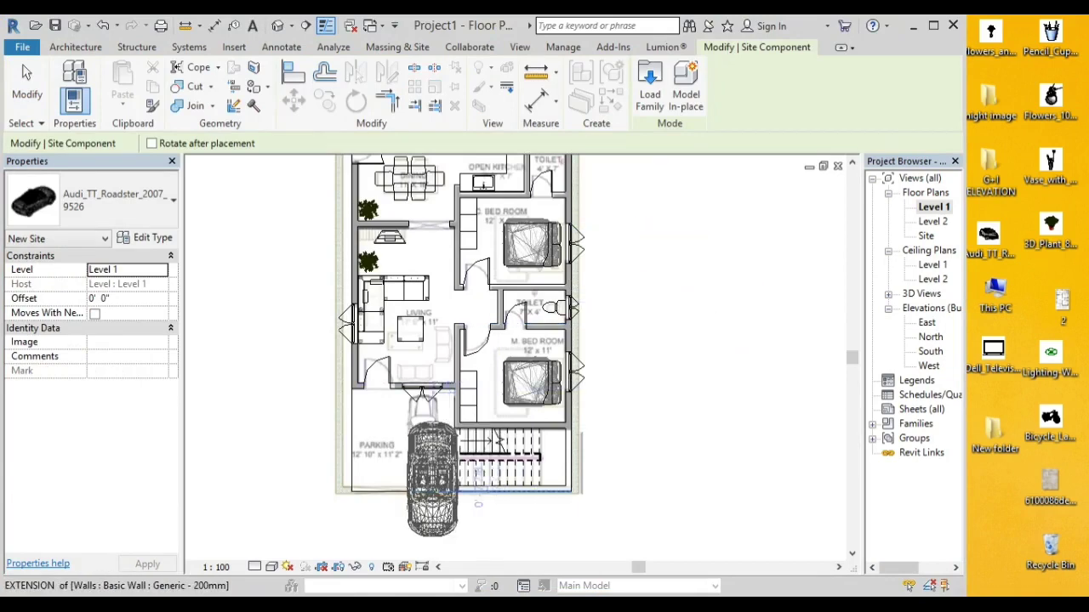
{"action": "scroll", "coordinate": [434, 483], "scroll_direction": "up", "scroll_amount": 2}
{"action": "scroll", "coordinate": [434, 483], "scroll_direction": "up", "scroll_amount": 2}
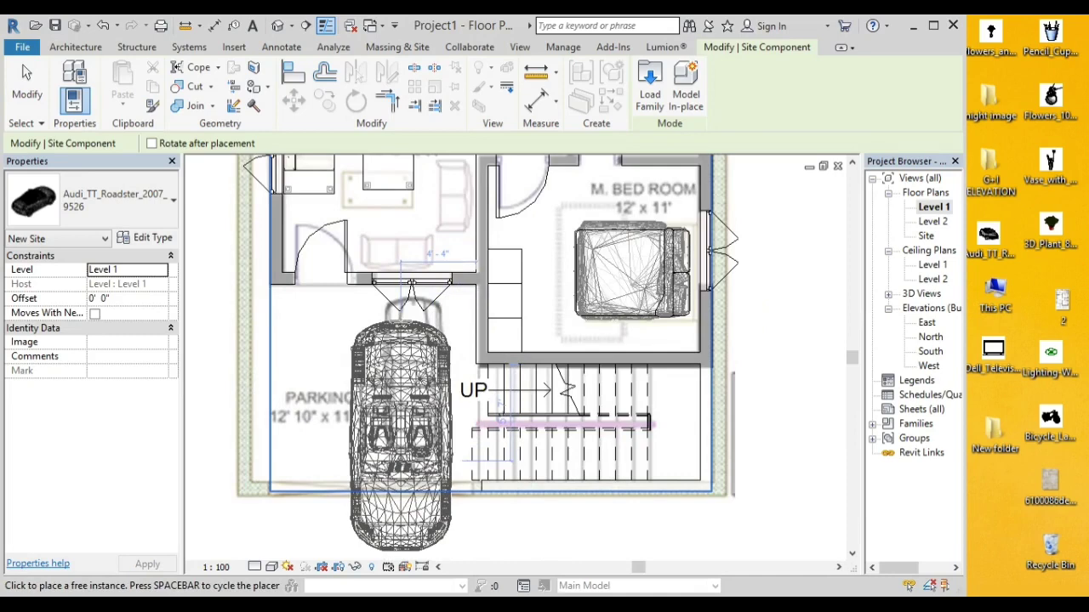
{"action": "left_click", "coordinate": [398, 434]}
{"action": "key", "text": "Escape"}
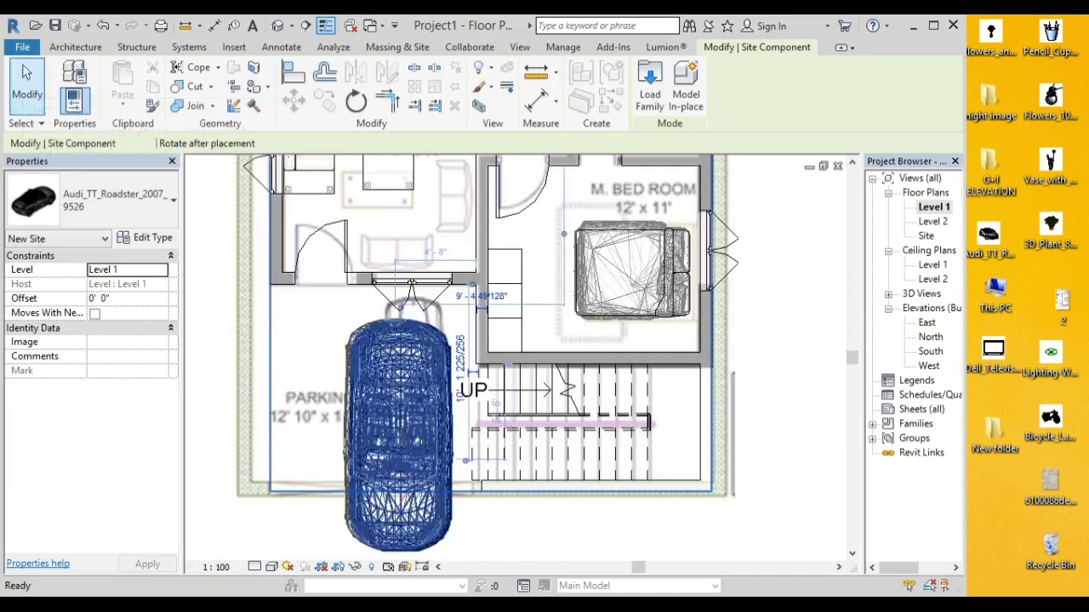
{"action": "key", "text": "Escape"}
{"action": "scroll", "coordinate": [456, 240], "scroll_direction": "down", "scroll_amount": 2}
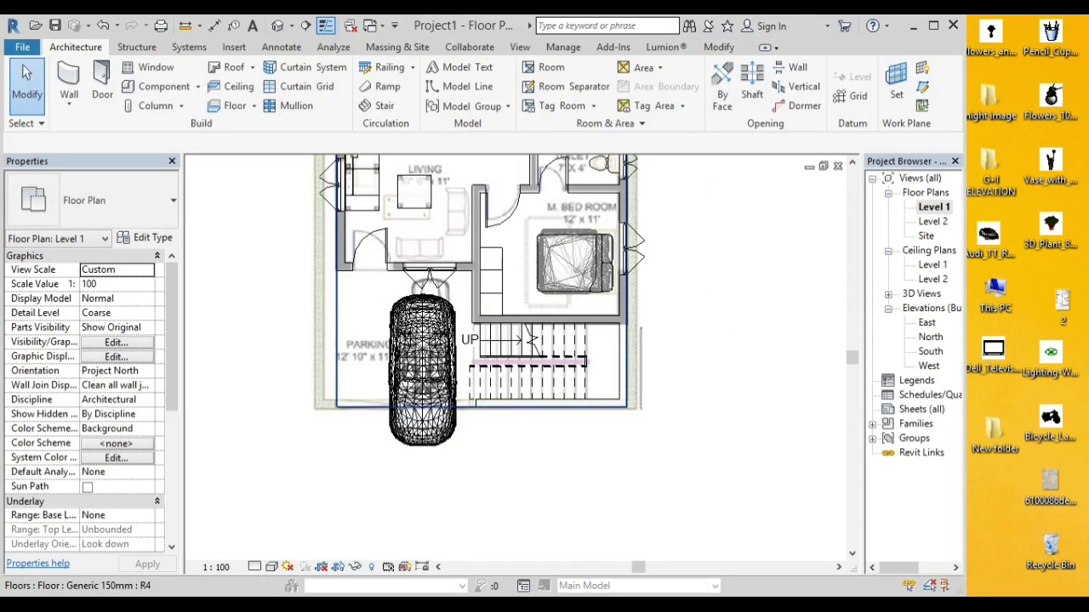
Step: Edit the Level 1 floor outline: drag its bottom edge down and sketch a rectangle below the stairs
{"action": "left_click", "coordinate": [465, 337]}
{"action": "left_click", "coordinate": [655, 88]}
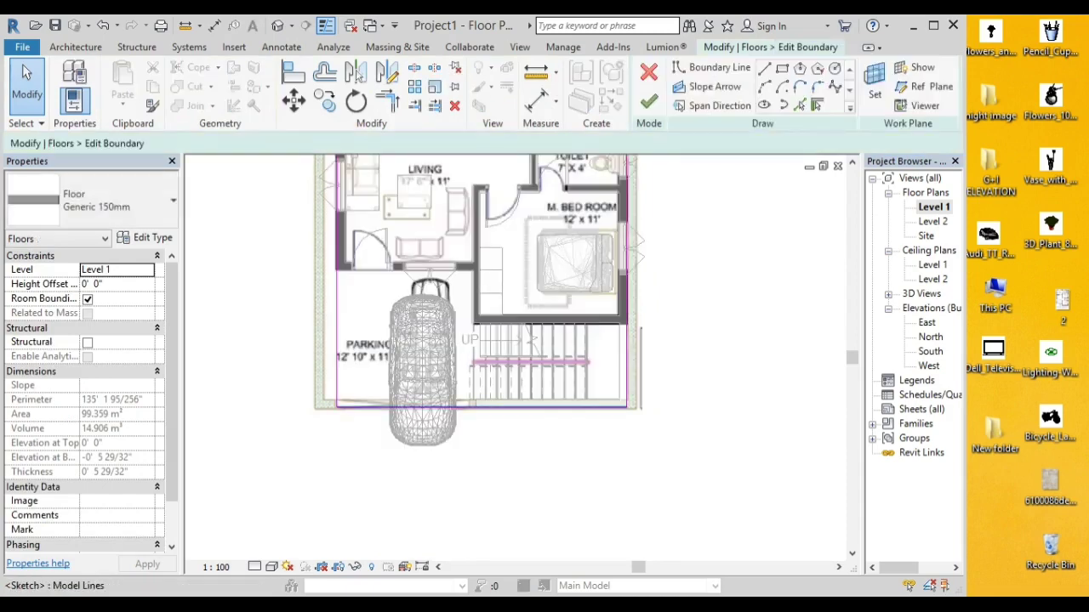
{"action": "left_click_drag", "start_coordinate": [480, 406], "coordinate": [480, 462]}
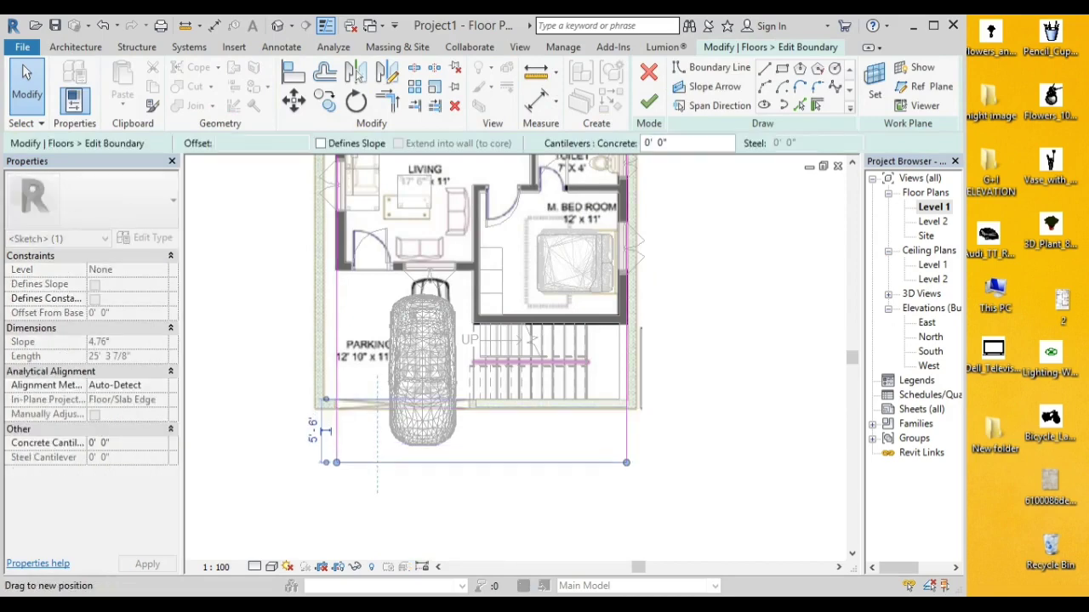
{"action": "key", "text": "Escape"}
{"action": "left_click", "coordinate": [711, 67]}
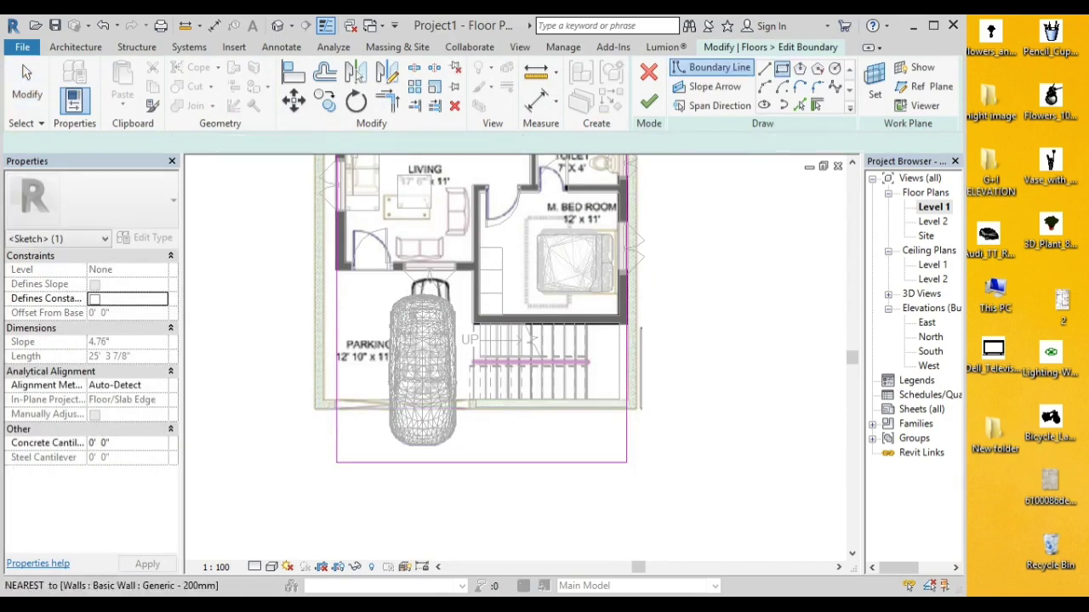
{"action": "left_click", "coordinate": [472, 408]}
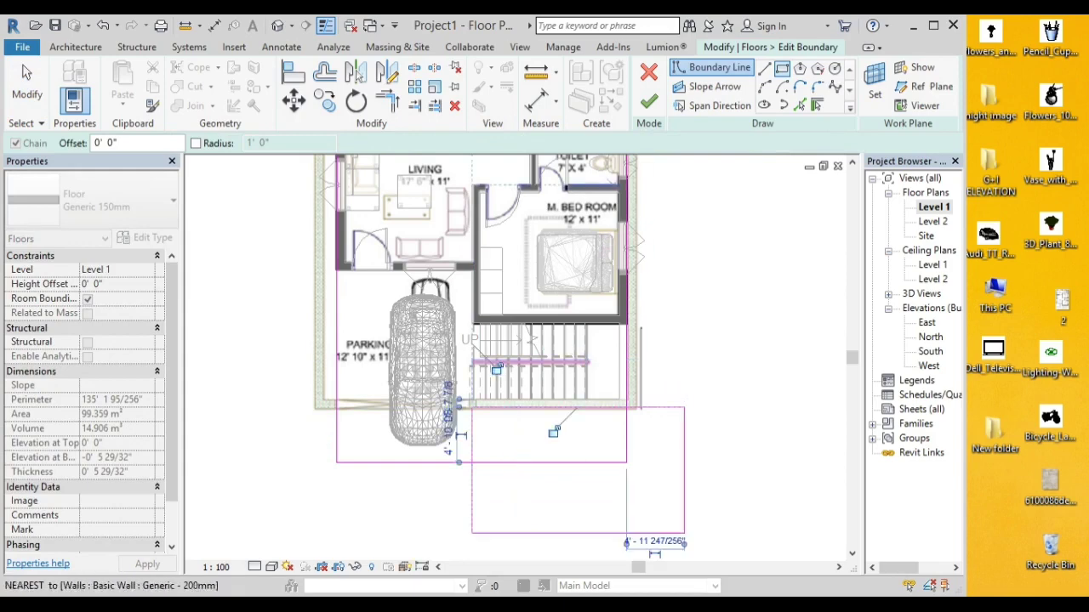
{"action": "left_click", "coordinate": [684, 533]}
Step: Trim the boundary corners, delete leftover lines, finish the floor, and start Place a Component
{"action": "left_click", "coordinate": [387, 100]}
{"action": "left_click", "coordinate": [400, 462]}
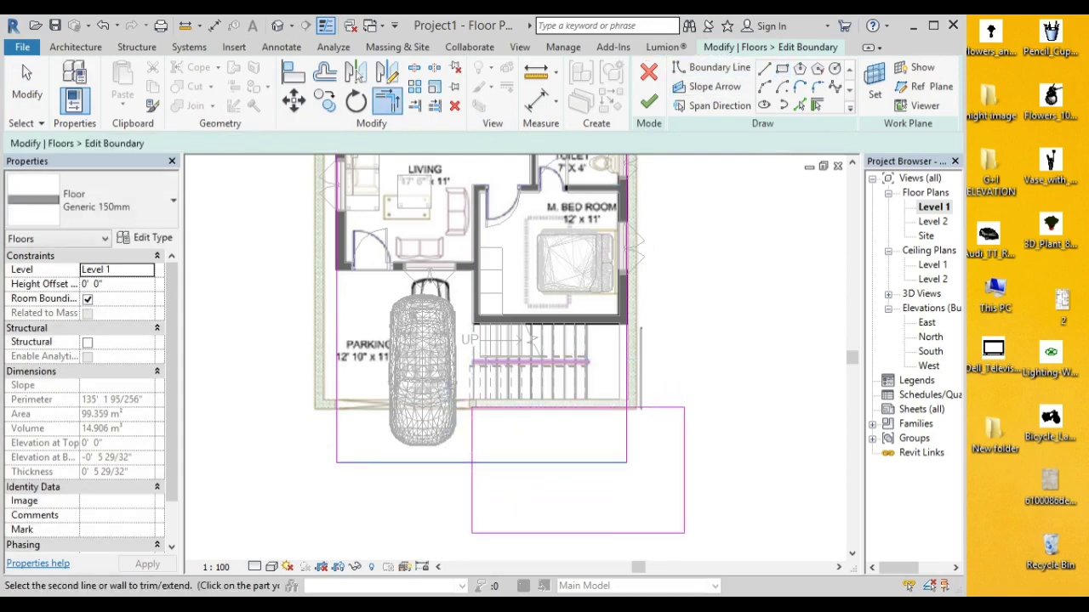
{"action": "left_click", "coordinate": [473, 433]}
{"action": "left_click", "coordinate": [595, 407]}
{"action": "left_click", "coordinate": [626, 383]}
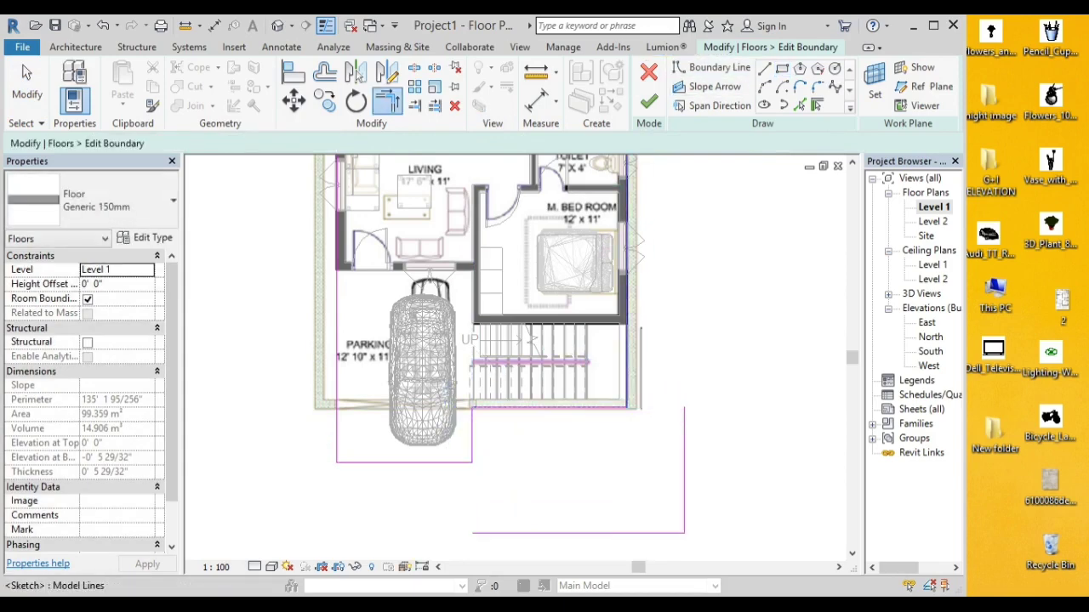
{"action": "left_click", "coordinate": [27, 85]}
{"action": "left_click", "coordinate": [684, 468]}
{"action": "left_click", "coordinate": [578, 534], "text": "ctrl"}
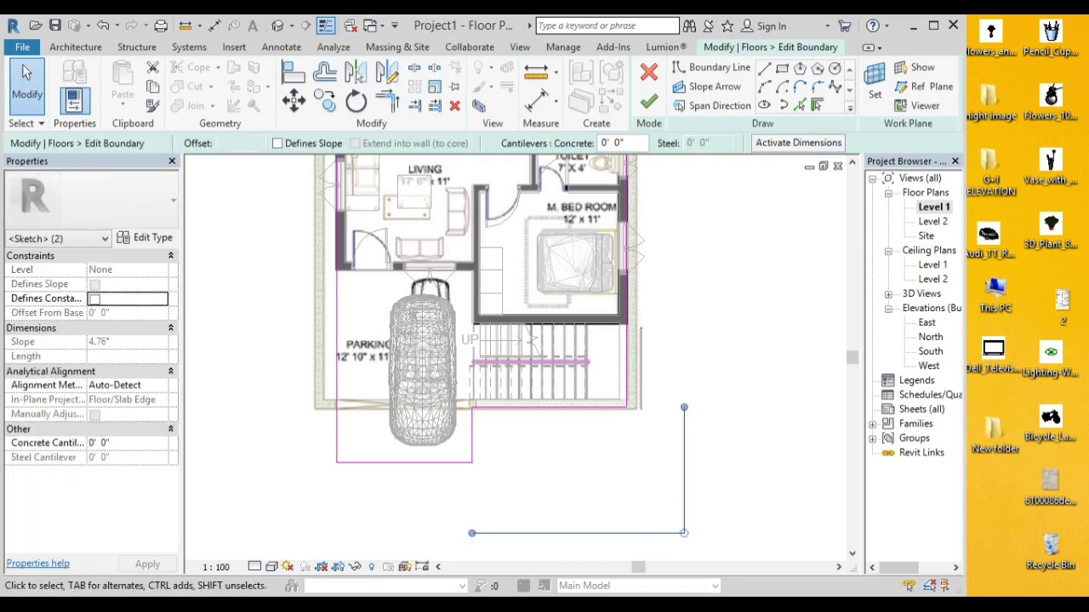
{"action": "left_click", "coordinate": [455, 105]}
{"action": "left_click", "coordinate": [648, 101]}
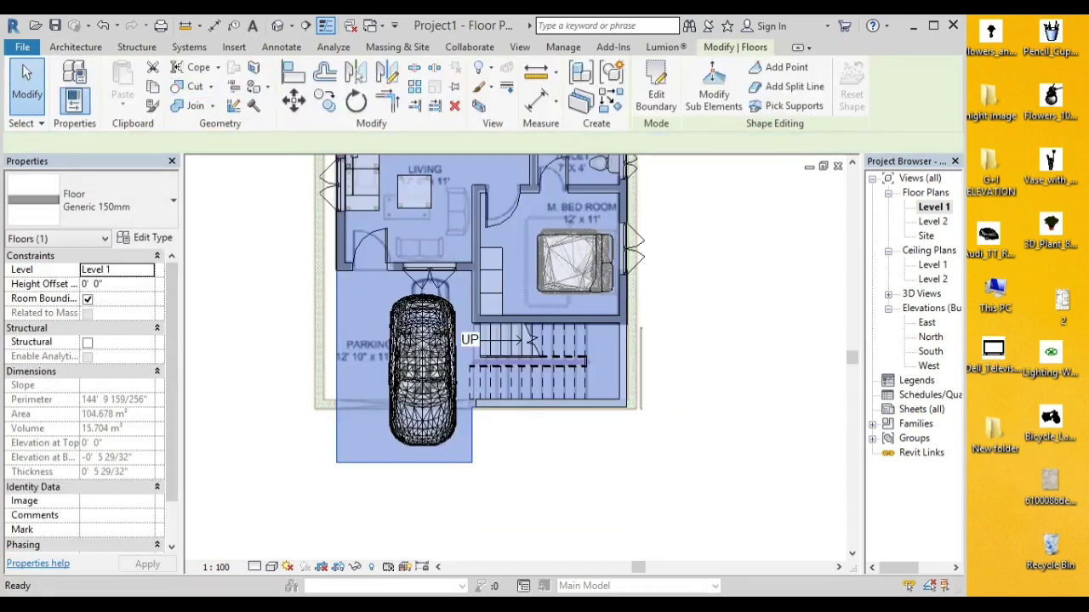
{"action": "left_click", "coordinate": [75, 47]}
{"action": "left_click", "coordinate": [161, 85]}
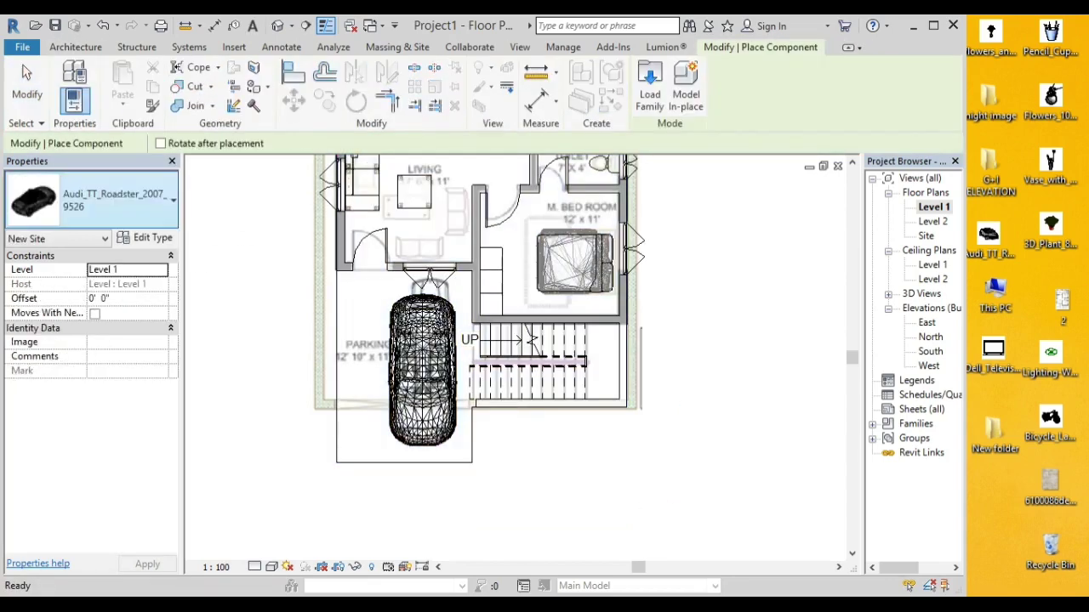
Step: Place a 3D_Plant_8134 at the top of the parking and array it as four plants downward
{"action": "left_click", "coordinate": [94, 200]}
{"action": "left_click", "coordinate": [68, 287]}
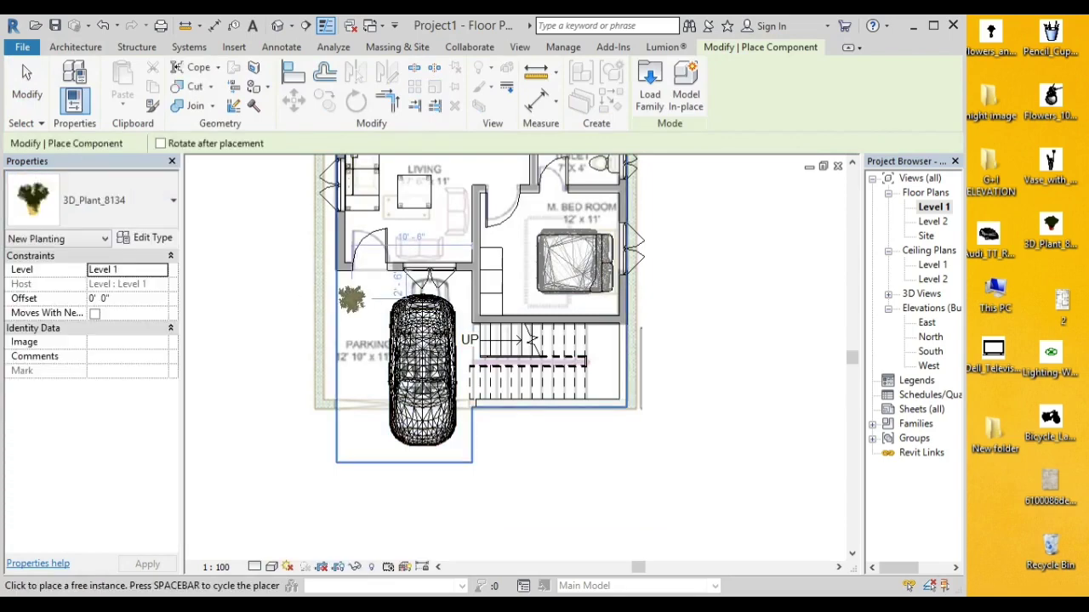
{"action": "left_click", "coordinate": [351, 298]}
{"action": "key", "text": "Escape"}
{"action": "key", "text": "Escape"}
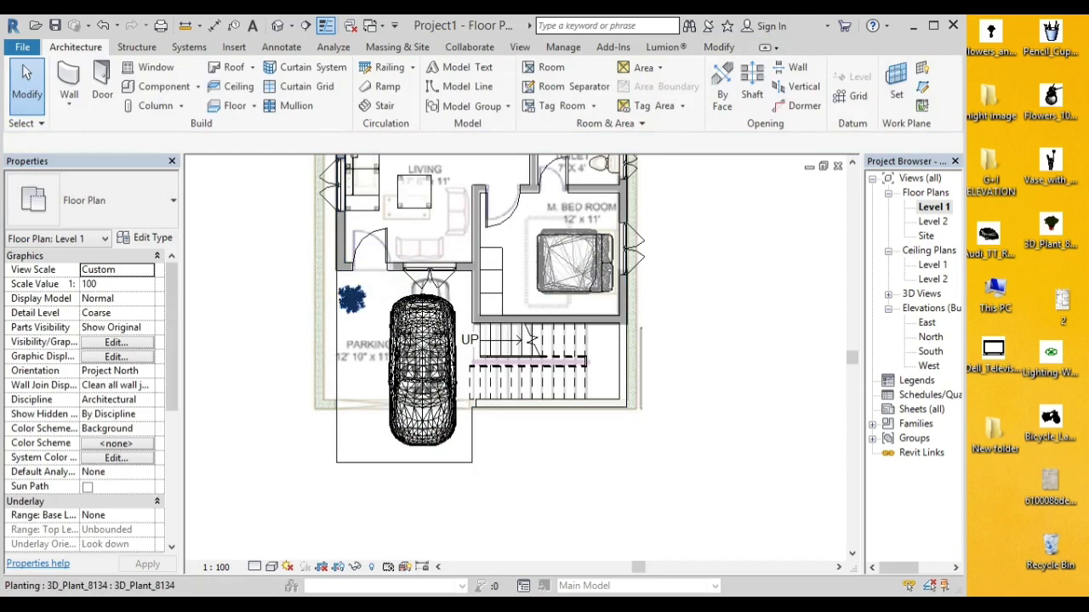
{"action": "left_click", "coordinate": [352, 298]}
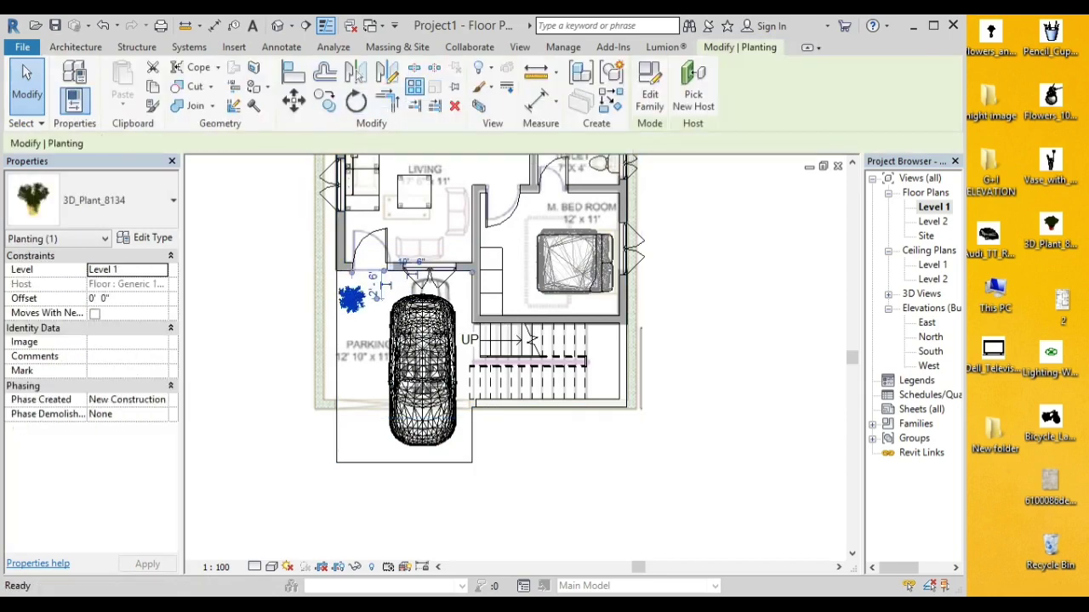
{"action": "type", "text": "ar"}
{"action": "type", "text": "4"}
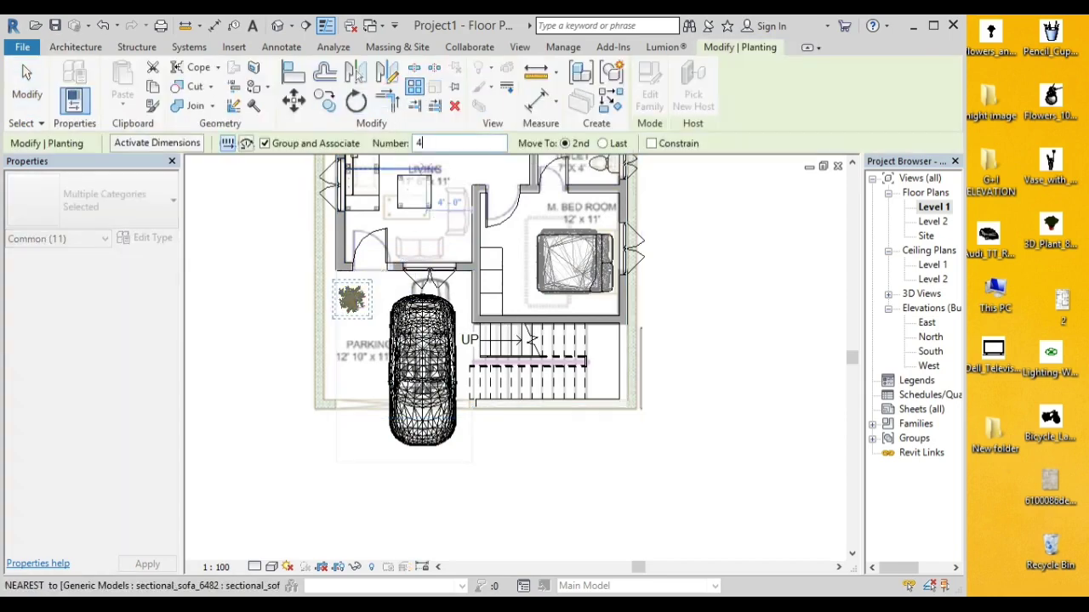
{"action": "left_click", "coordinate": [603, 143]}
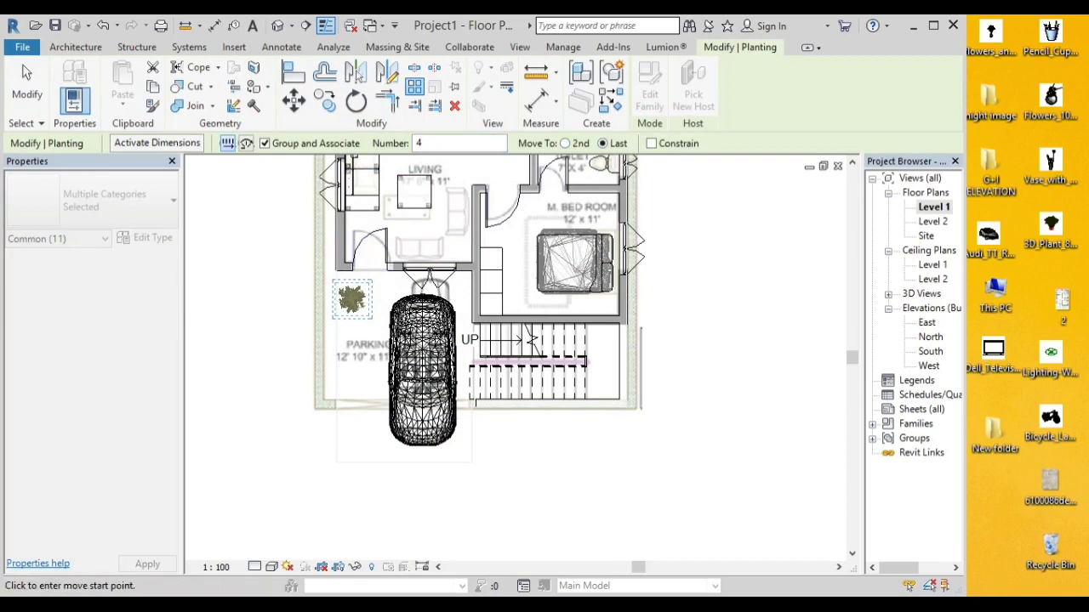
{"action": "left_click", "coordinate": [287, 289]}
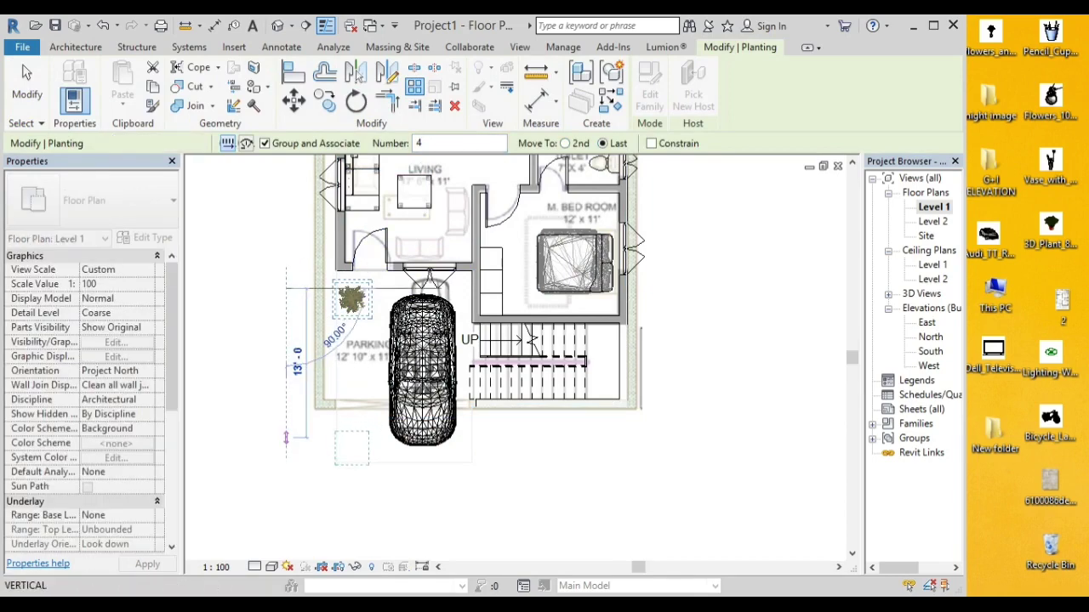
{"action": "left_click", "coordinate": [287, 434]}
Step: Accept the four-plant array, then enable a 3D Section Box and lower its top below Level 2
{"action": "key", "text": "Return"}
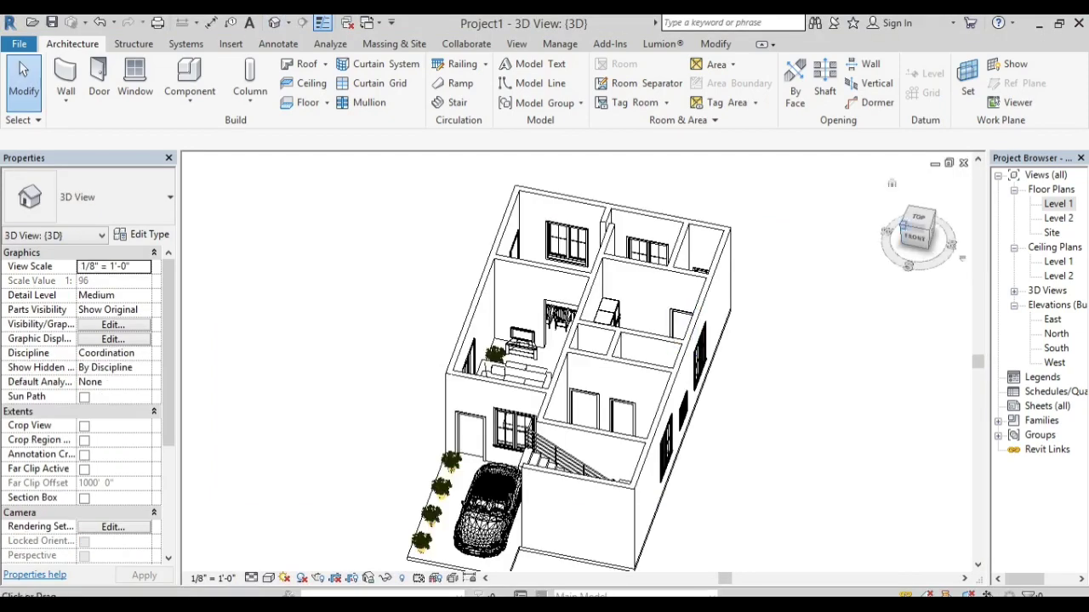
{"action": "left_click", "coordinate": [913, 239]}
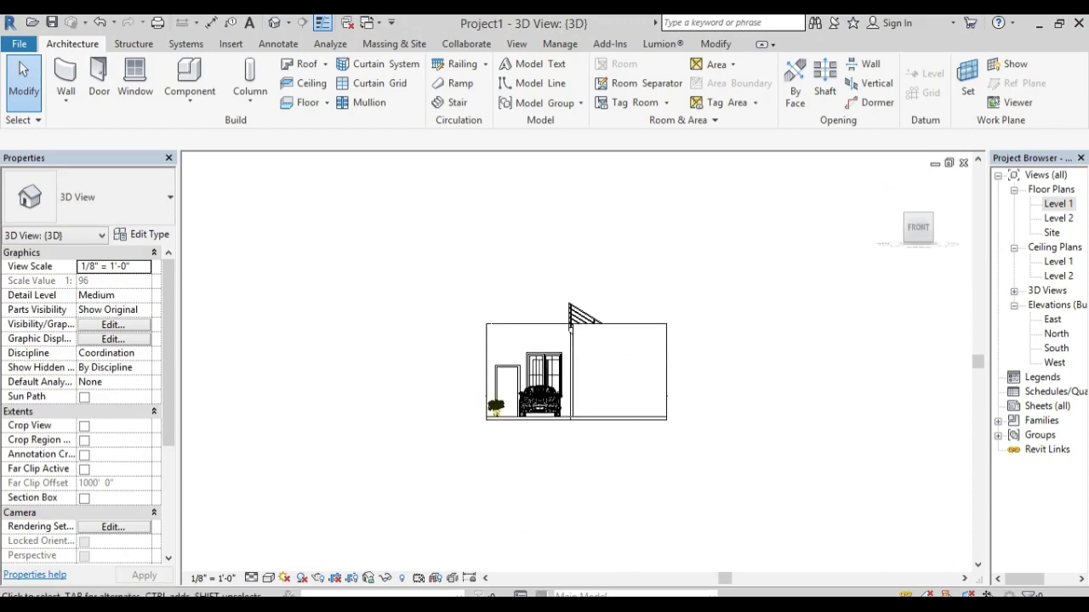
{"action": "left_click", "coordinate": [85, 498]}
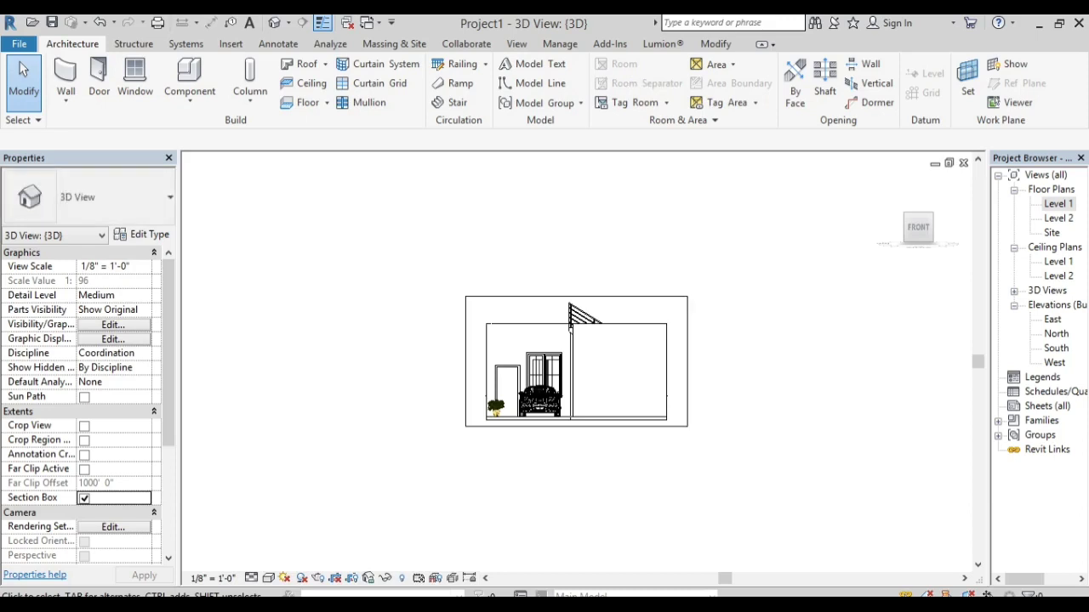
{"action": "left_click", "coordinate": [587, 297]}
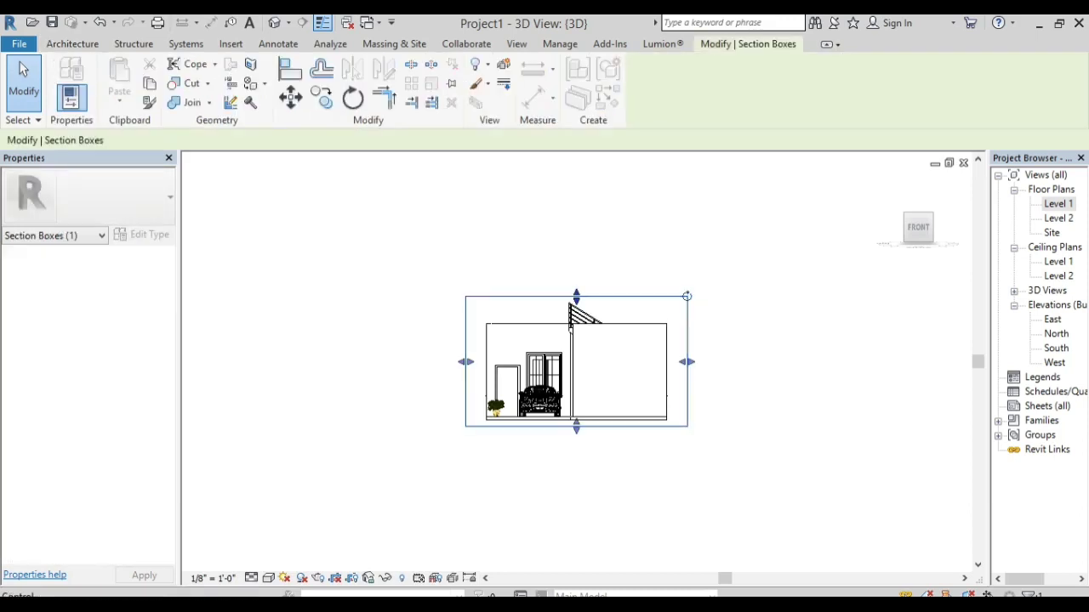
{"action": "left_click_drag", "start_coordinate": [576, 295], "coordinate": [576, 379]}
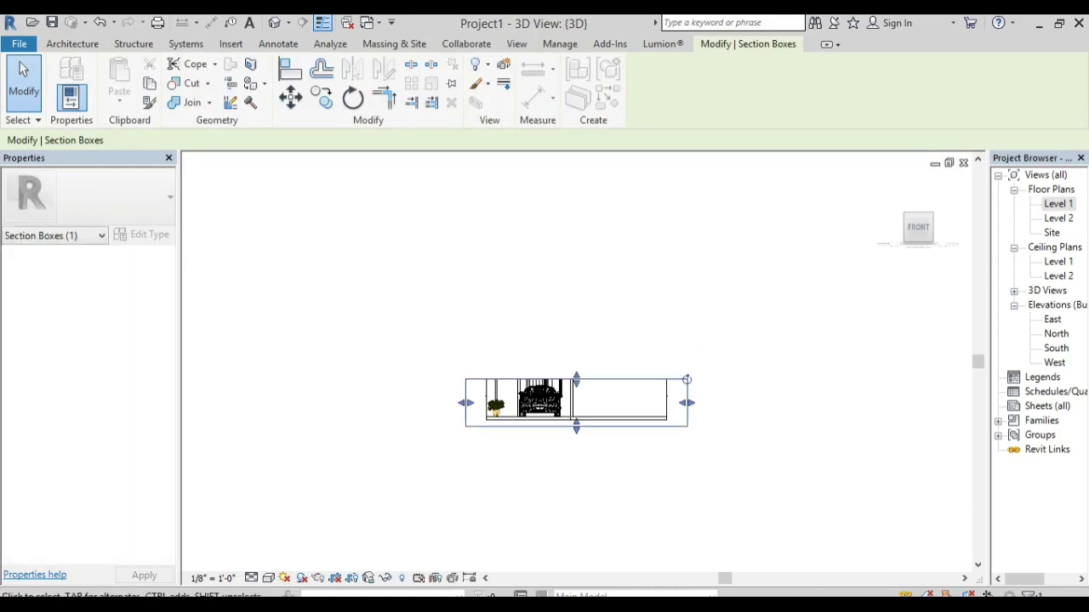
{"action": "key", "text": "Escape"}
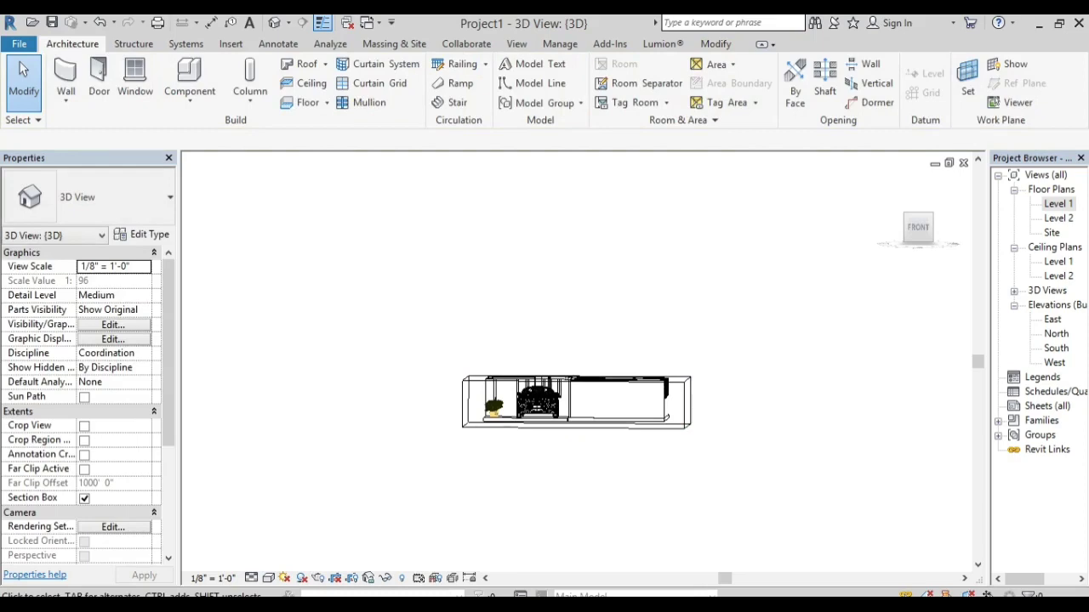
{"action": "left_click", "coordinate": [932, 214]}
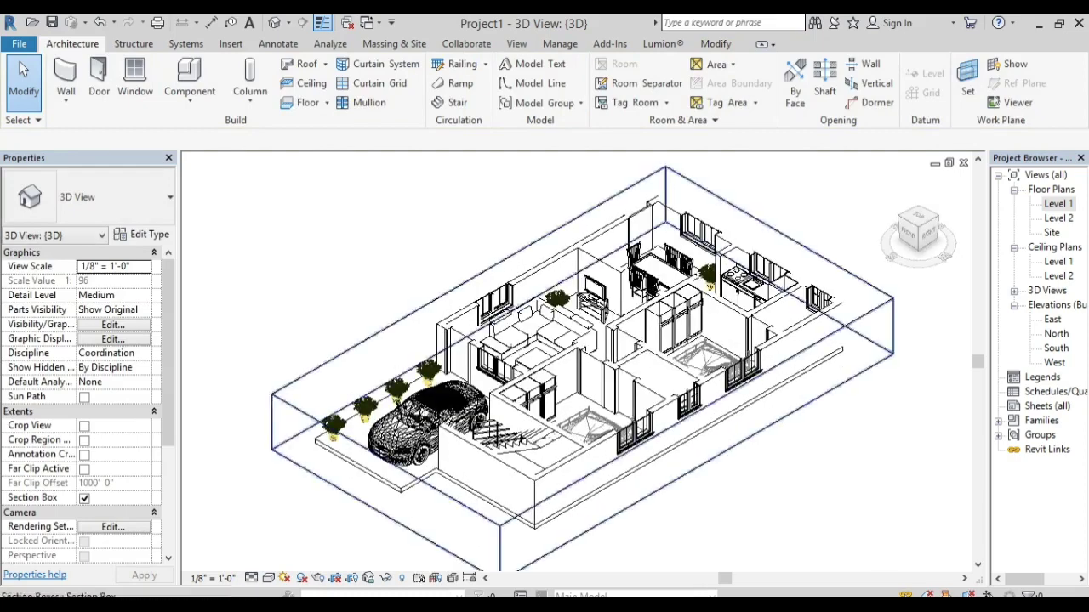
Step: Set the 3D view's visual style to Realistic, zoom in slightly, and bring up the View tab
{"action": "left_click", "coordinate": [269, 577]}
{"action": "left_click", "coordinate": [269, 577]}
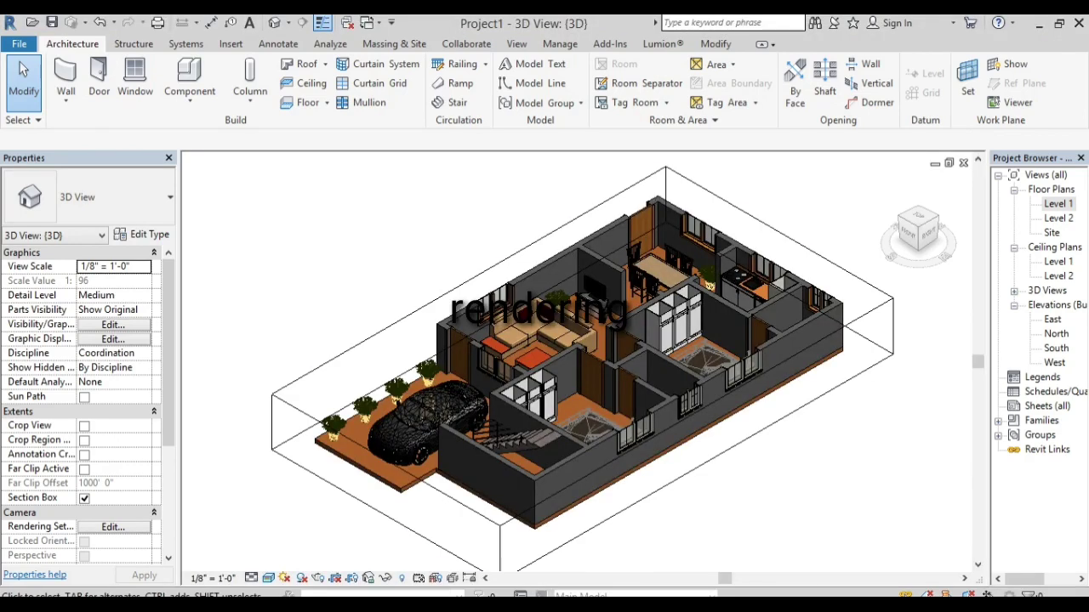
{"action": "scroll", "coordinate": [754, 425], "scroll_direction": "up", "scroll_amount": 1}
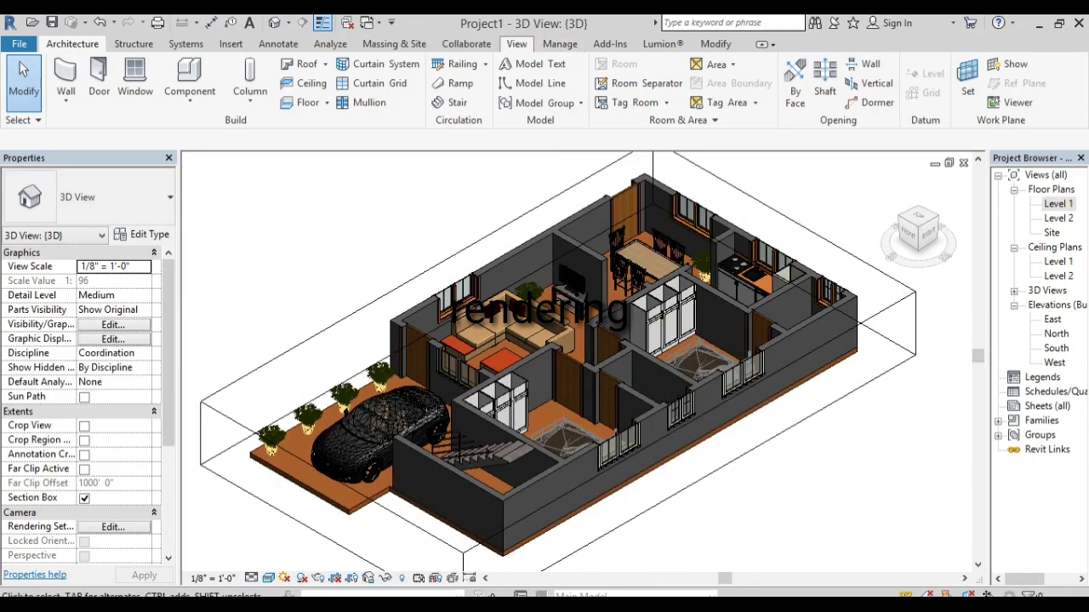
{"action": "left_click", "coordinate": [516, 43]}
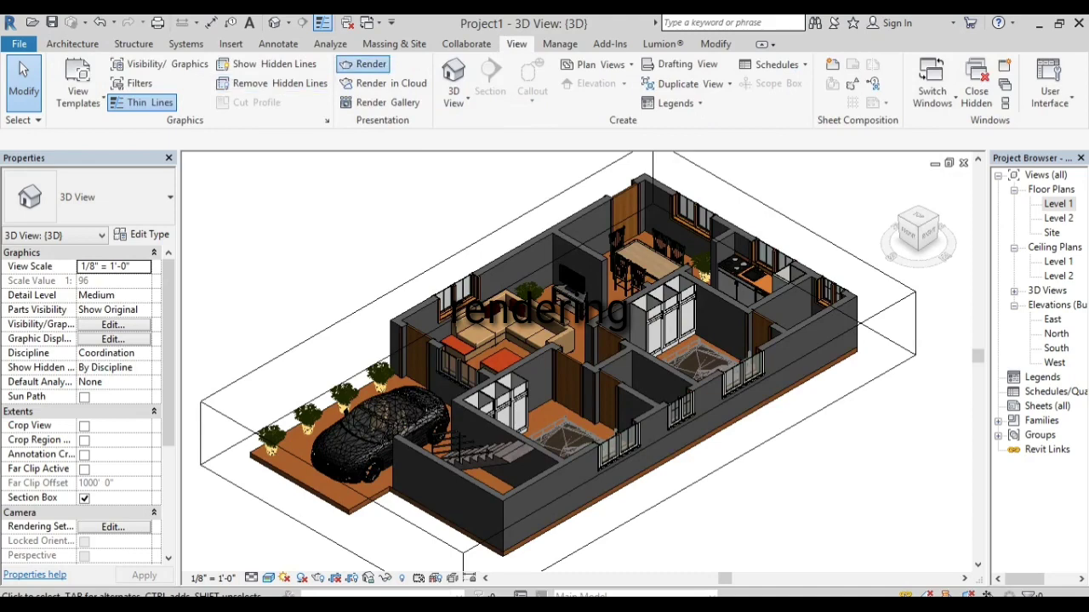
Step: Open Render settings, enable Region, and widen the render region to 979 x 523 pixels
{"action": "left_click", "coordinate": [366, 64]}
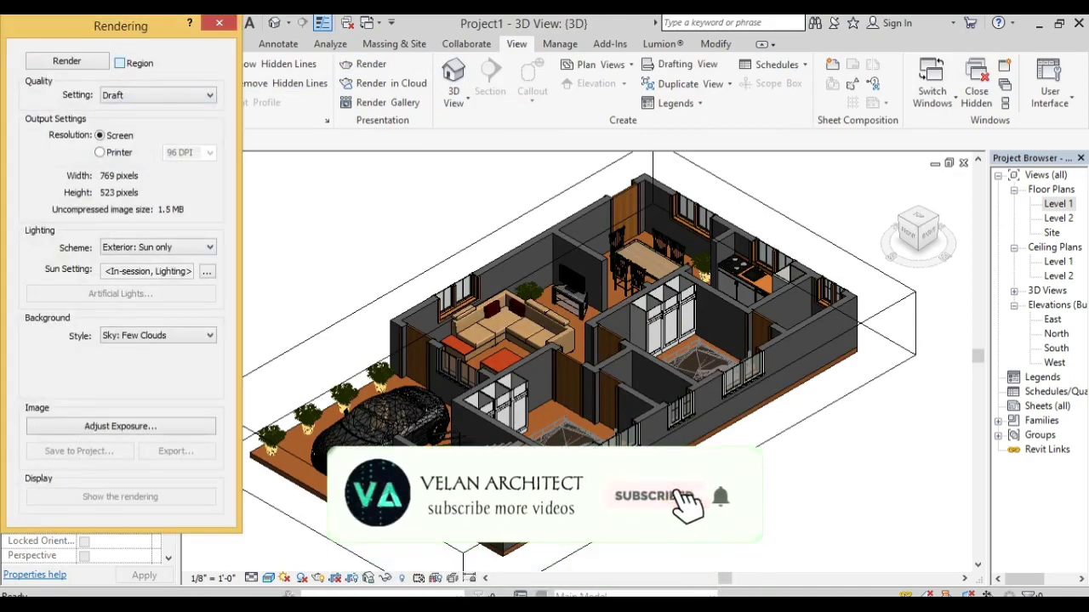
{"action": "left_click", "coordinate": [120, 63]}
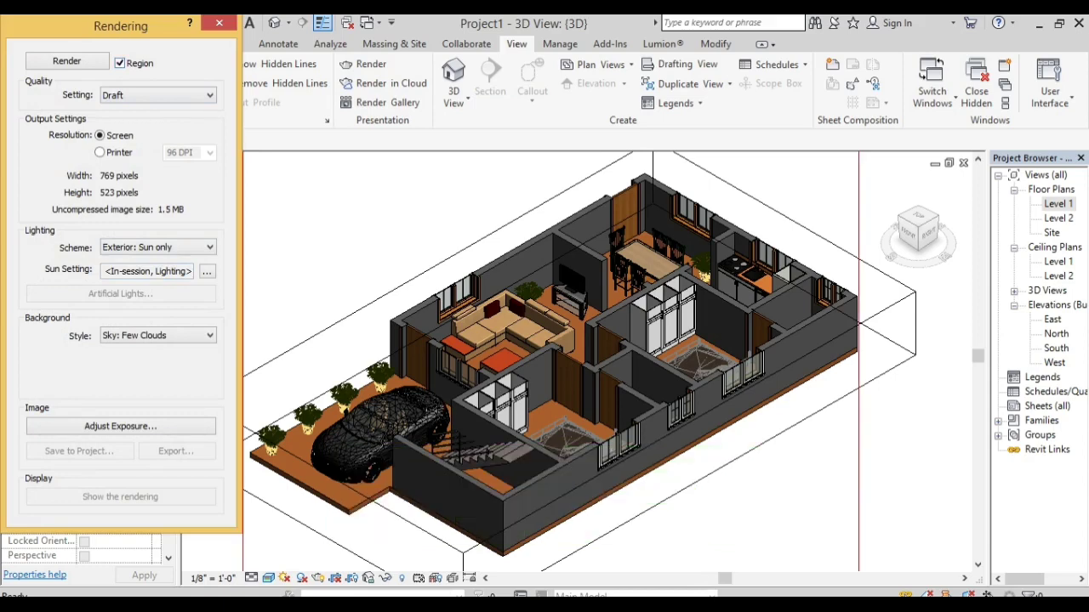
{"action": "left_click", "coordinate": [858, 363]}
{"action": "left_click_drag", "start_coordinate": [858, 363], "coordinate": [968, 363]}
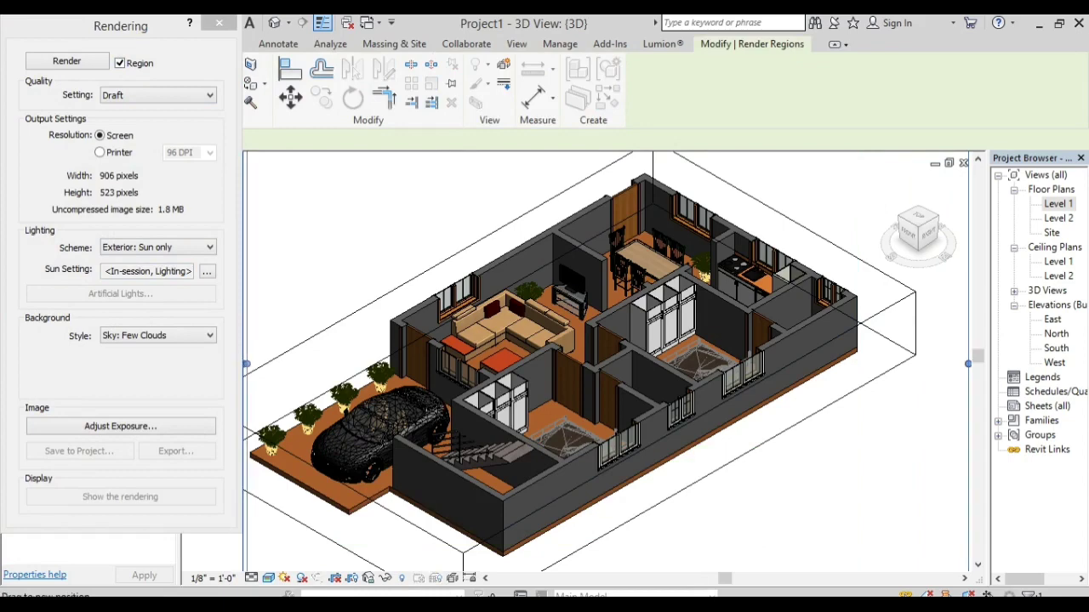
{"action": "left_click_drag", "start_coordinate": [246, 363], "coordinate": [184, 363]}
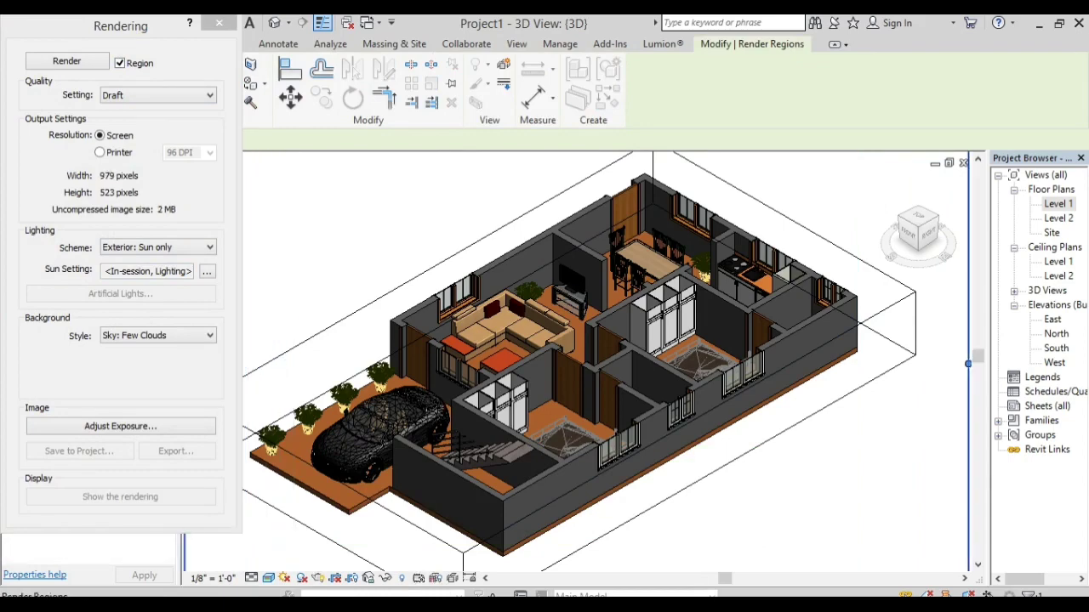